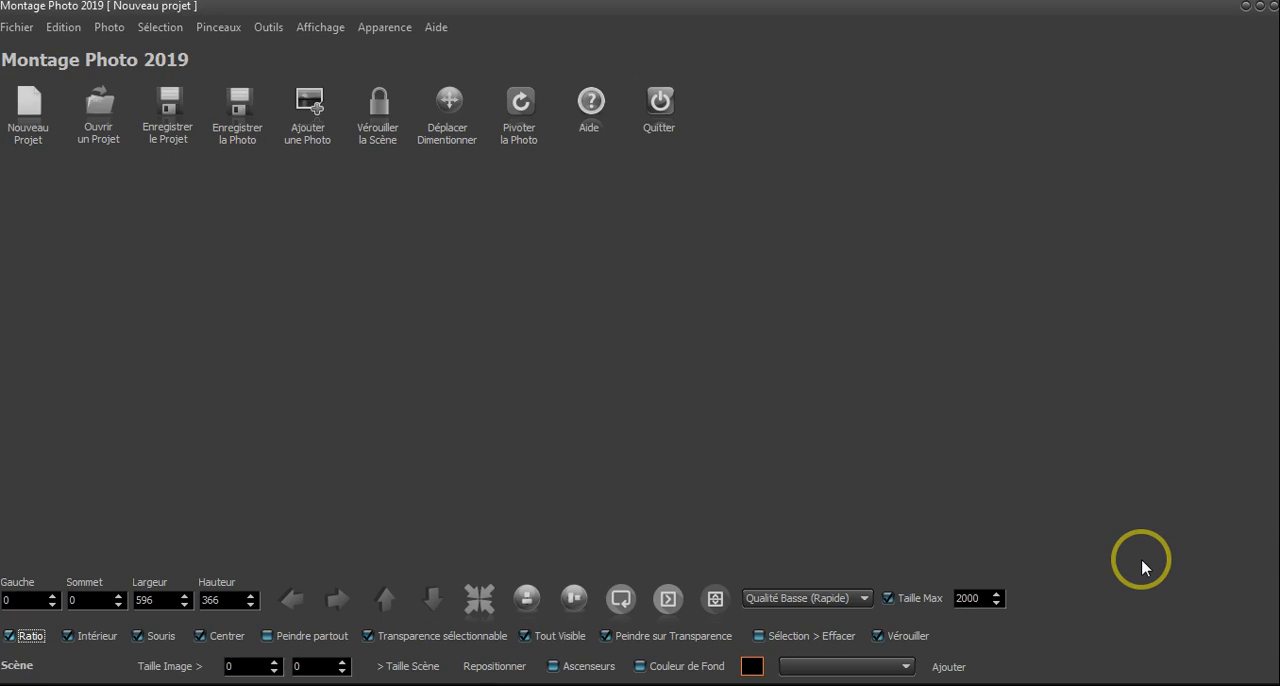
- Start a new project and add the photo 02.jpg to it
{"action": "left_click", "coordinate": [28, 120]}
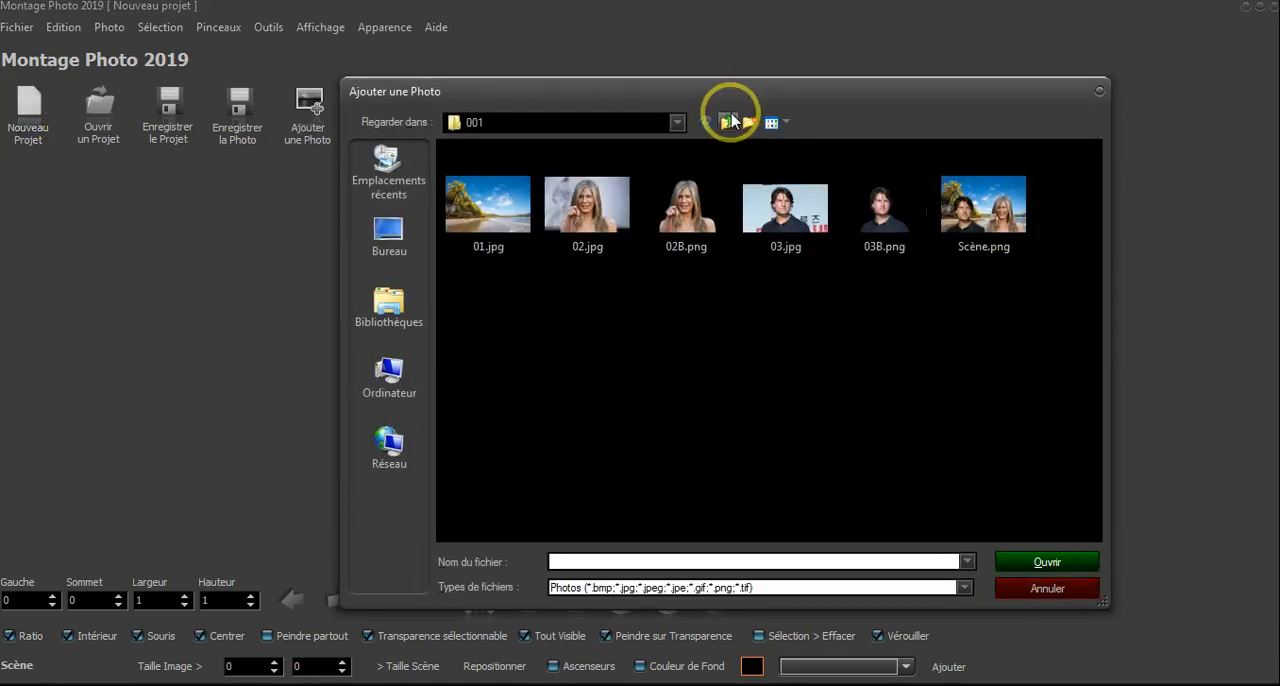
{"action": "left_click", "coordinate": [610, 220]}
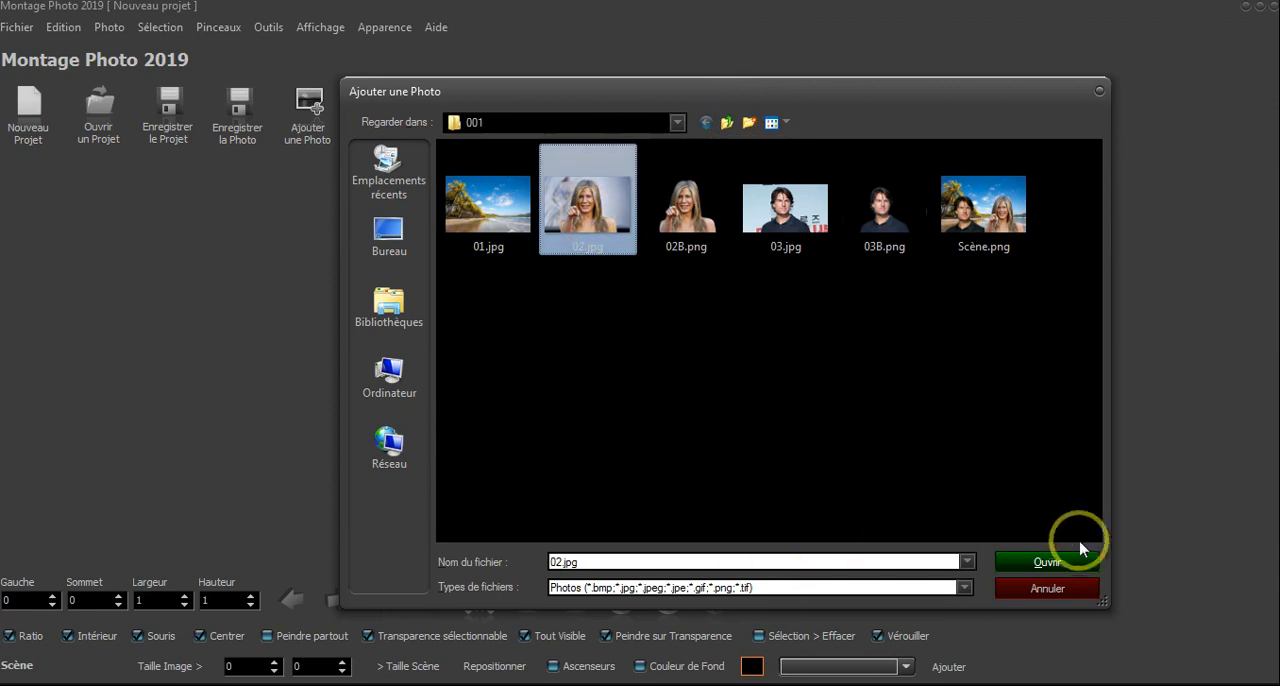
{"action": "left_click", "coordinate": [1066, 566]}
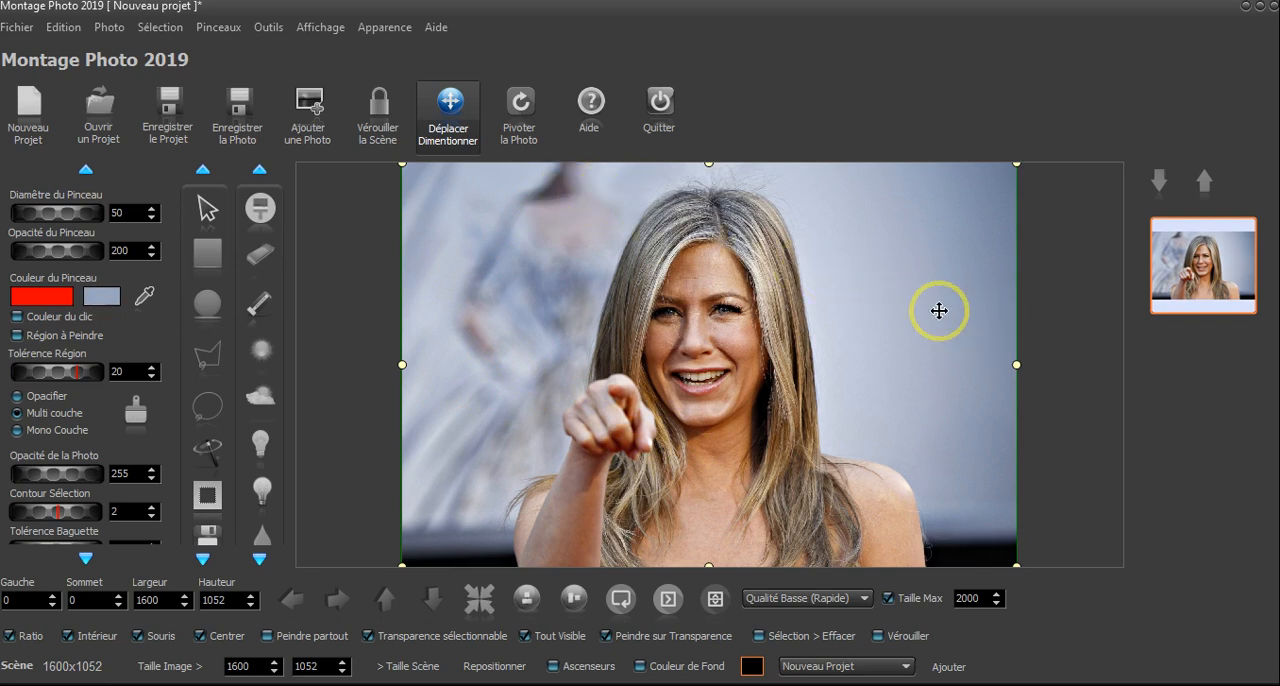
- Lasso a rough outline inside the woman's figure and enlarge the selection to separate her from the background
{"action": "left_click", "coordinate": [207, 455]}
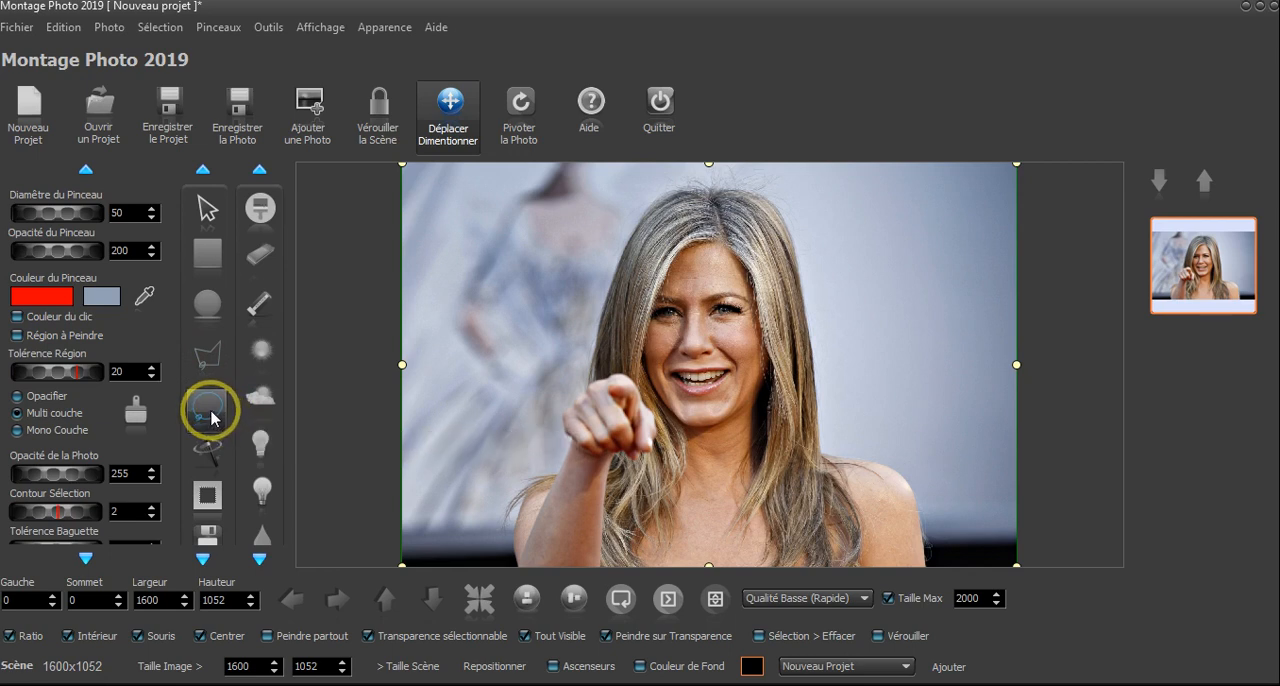
{"action": "left_click", "coordinate": [210, 418]}
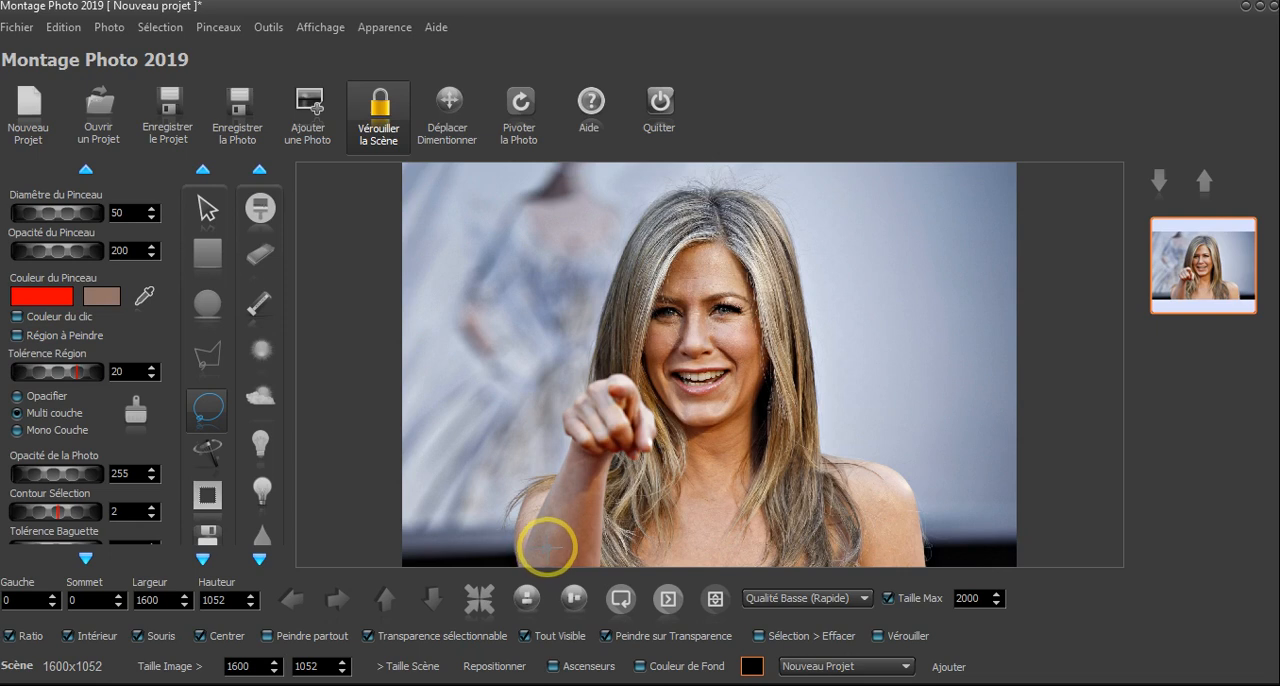
{"action": "mouse_move", "coordinate": [546, 548]}
{"action": "left_mouse_down"}
{"action": "mouse_move", "coordinate": [549, 515]}
{"action": "mouse_move", "coordinate": [600, 435]}
{"action": "mouse_move", "coordinate": [646, 255]}
{"action": "mouse_move", "coordinate": [668, 225]}
{"action": "mouse_move", "coordinate": [710, 226]}
{"action": "mouse_move", "coordinate": [771, 281]}
{"action": "mouse_move", "coordinate": [797, 478]}
{"action": "mouse_move", "coordinate": [862, 498]}
{"action": "mouse_move", "coordinate": [891, 524]}
{"action": "mouse_move", "coordinate": [888, 541]}
{"action": "mouse_move", "coordinate": [595, 548]}
{"action": "left_mouse_up"}
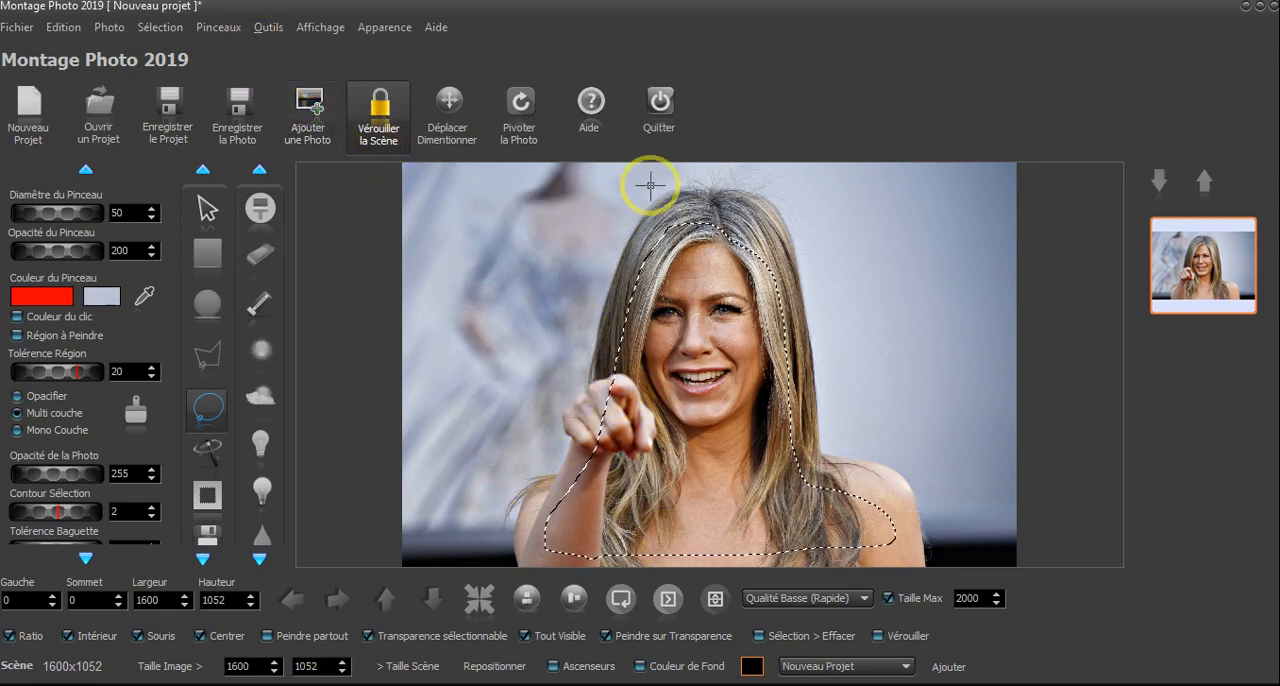
{"action": "left_click", "coordinate": [268, 30]}
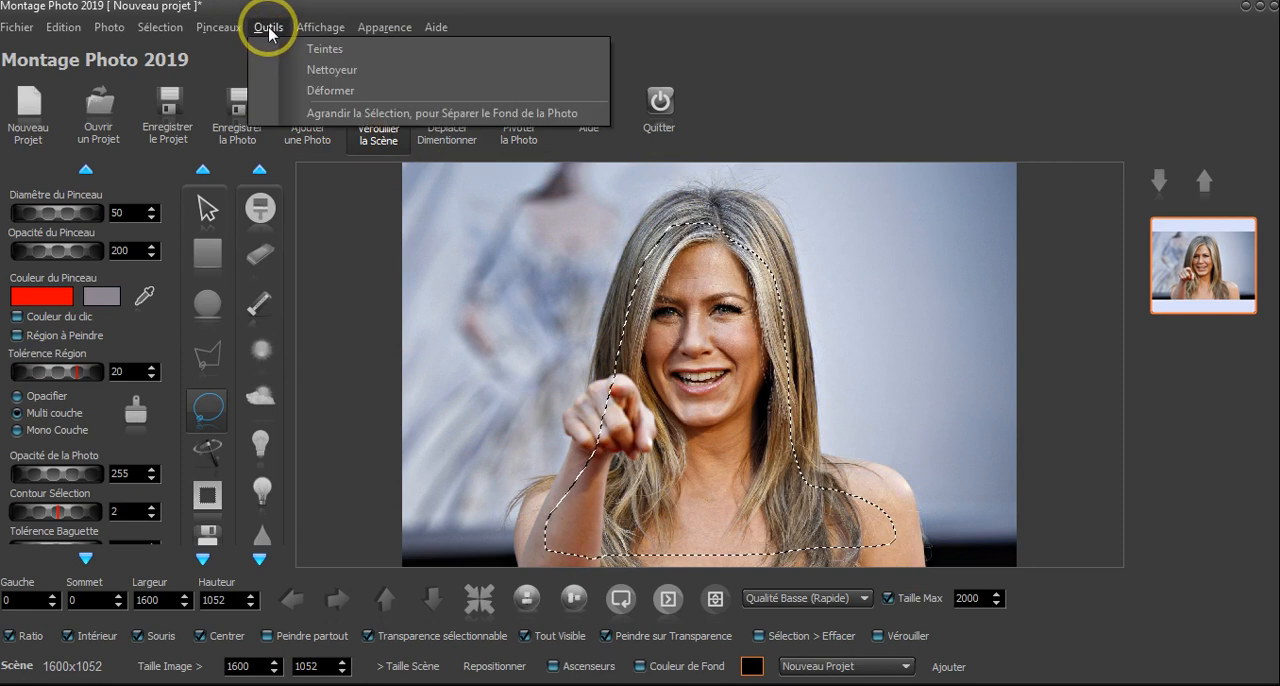
{"action": "left_click", "coordinate": [401, 113]}
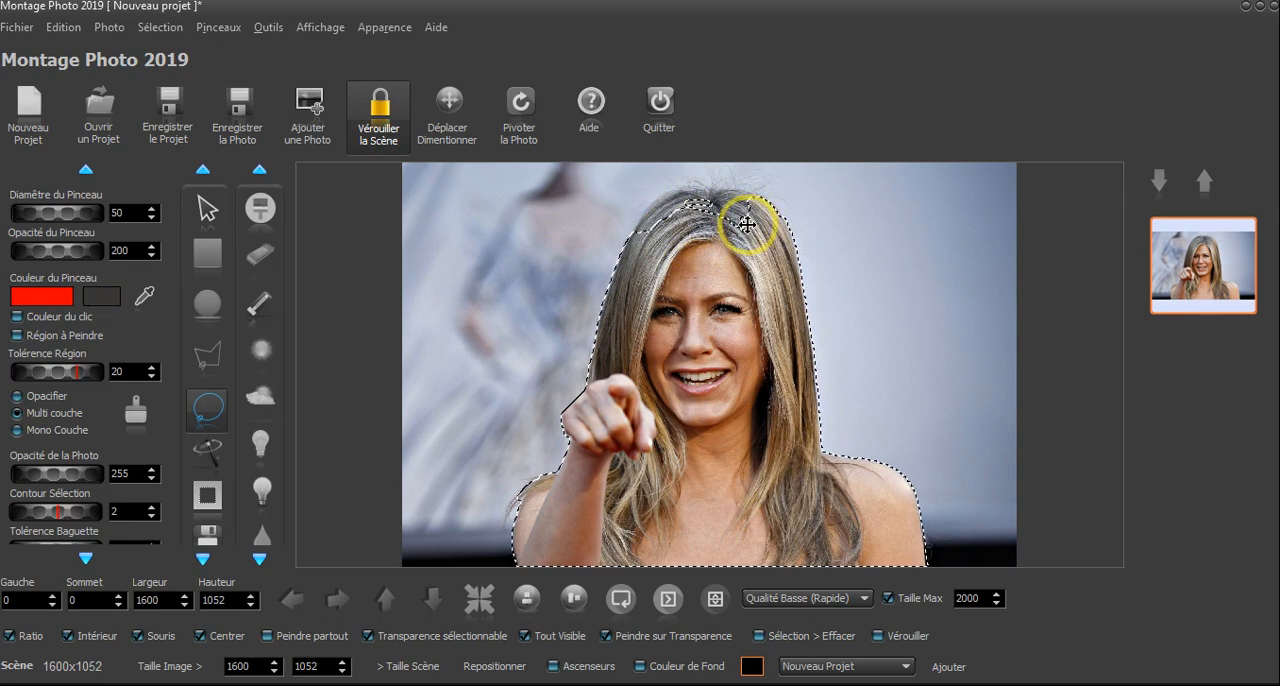
- Add the missed hair at the crown of the head with the lasso and enlarge the selection again to separate the background
{"action": "scroll", "coordinate": [746, 225], "scroll_direction": "up", "scroll_amount": 4}
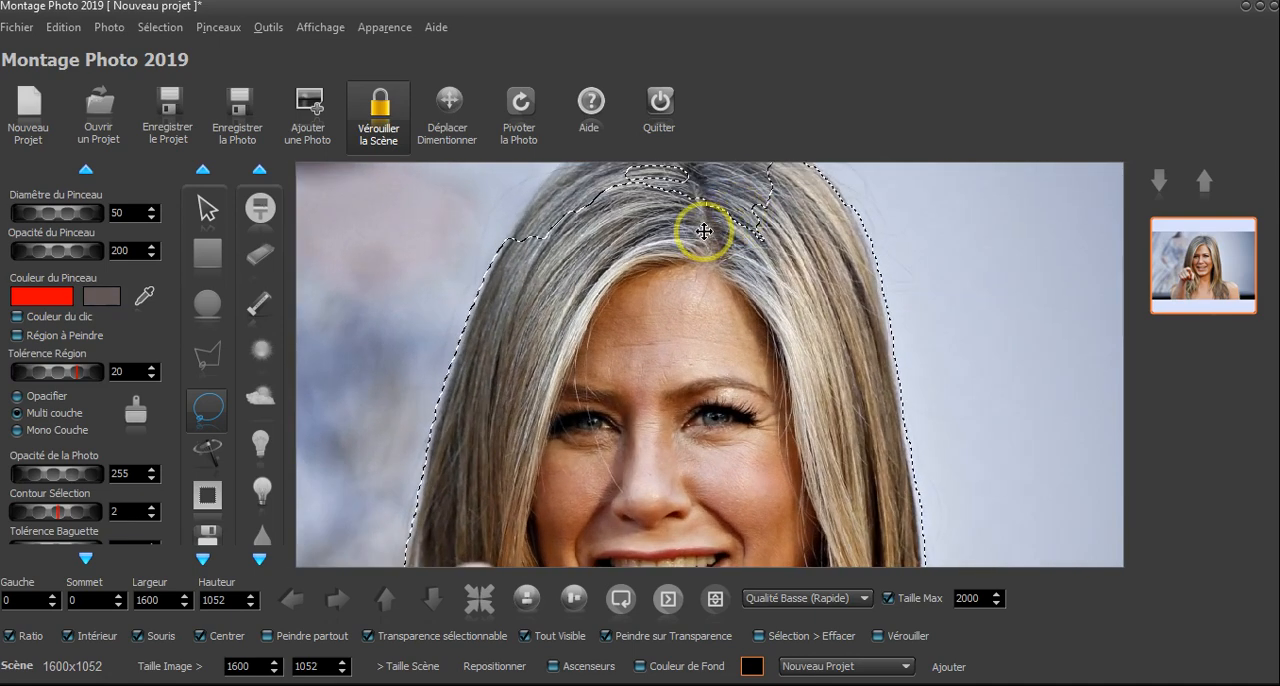
{"action": "left_click_drag", "start_coordinate": [704, 231], "coordinate": [718, 313]}
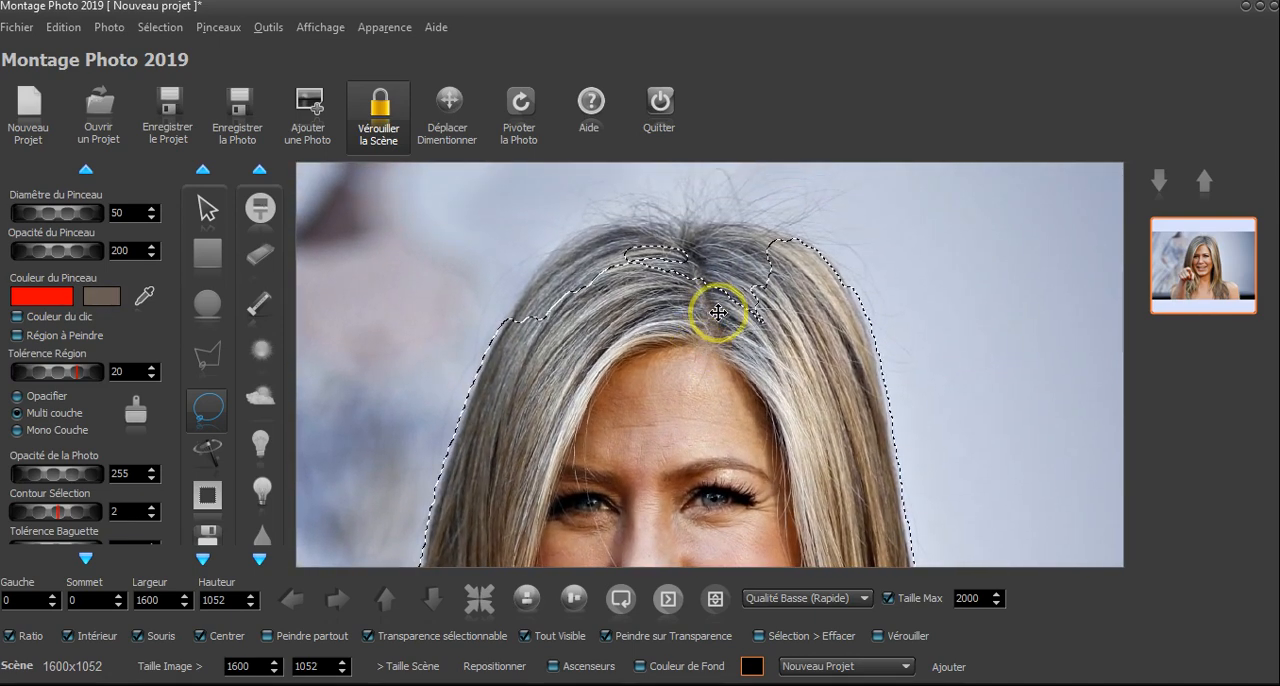
{"action": "left_click", "coordinate": [569, 667]}
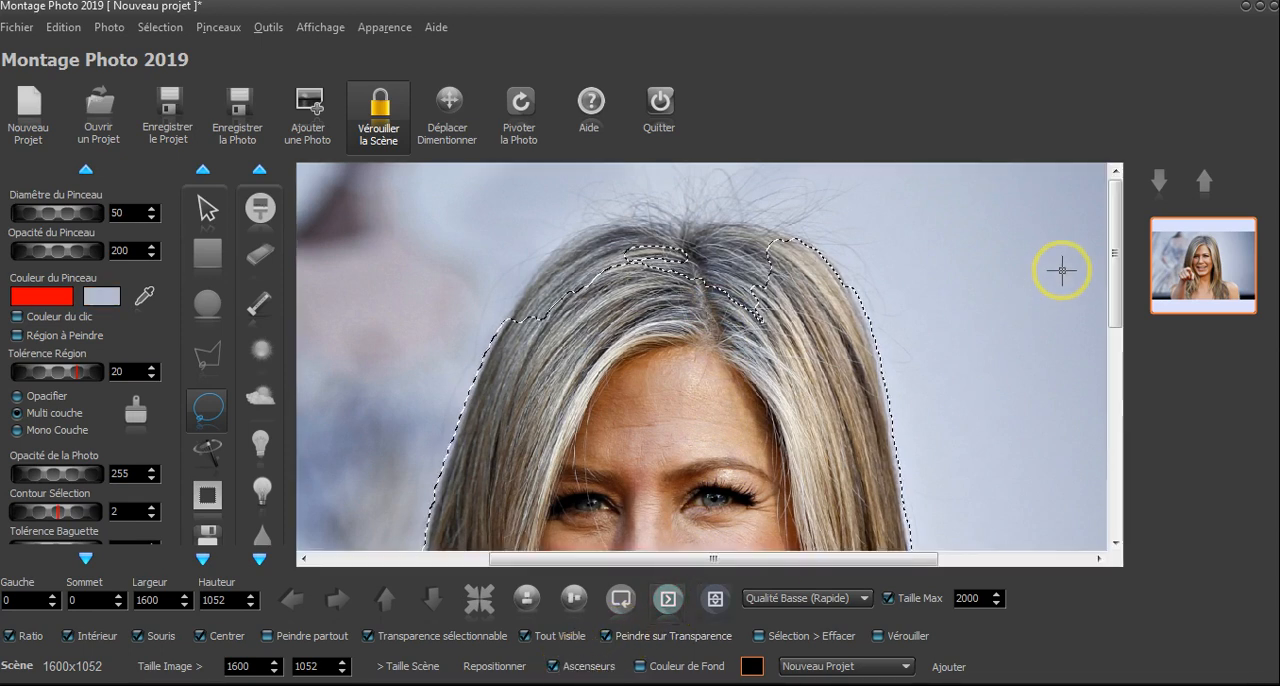
{"action": "left_click", "coordinate": [576, 668]}
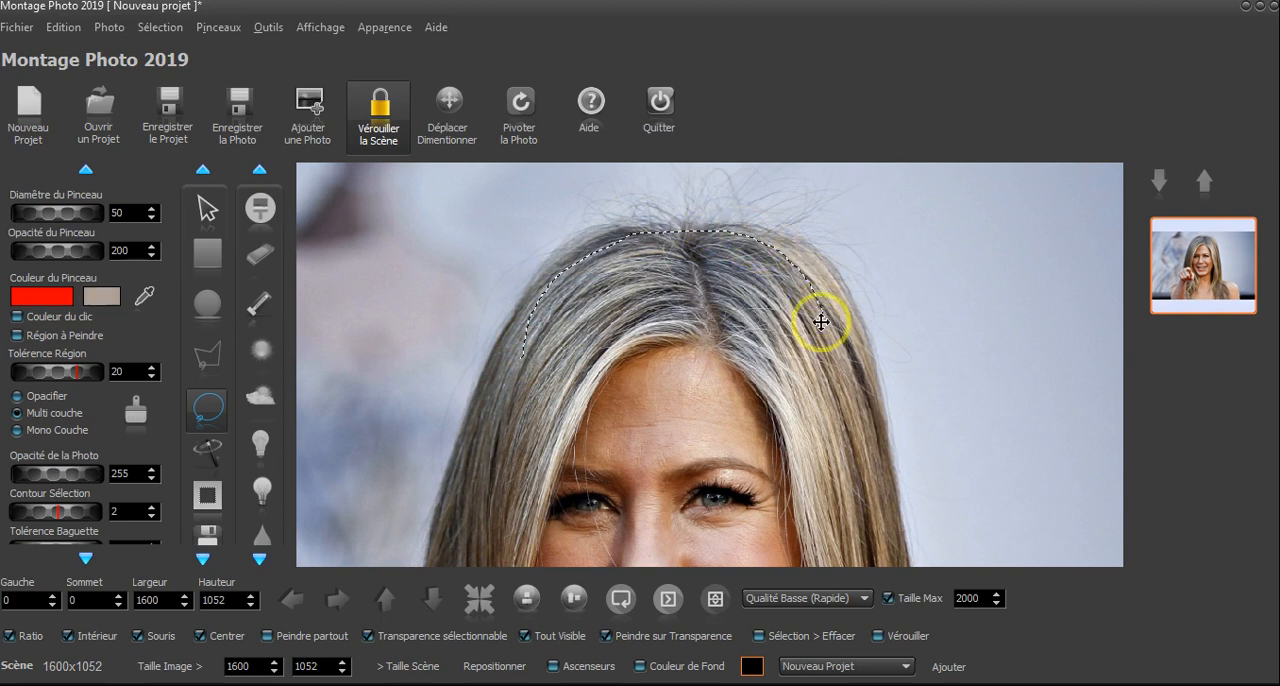
{"action": "mouse_move", "coordinate": [821, 322]}
{"action": "left_mouse_down"}
{"action": "mouse_move", "coordinate": [760, 369]}
{"action": "mouse_move", "coordinate": [634, 377]}
{"action": "left_mouse_up"}
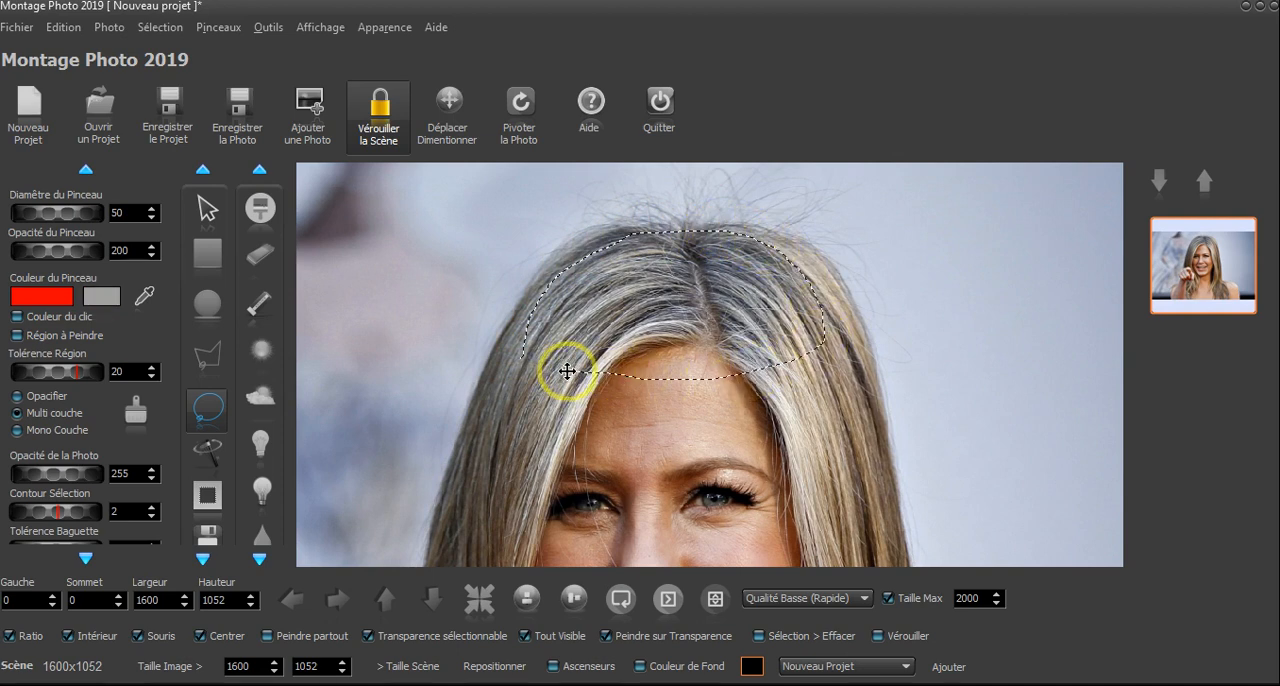
{"action": "left_click", "coordinate": [622, 426]}
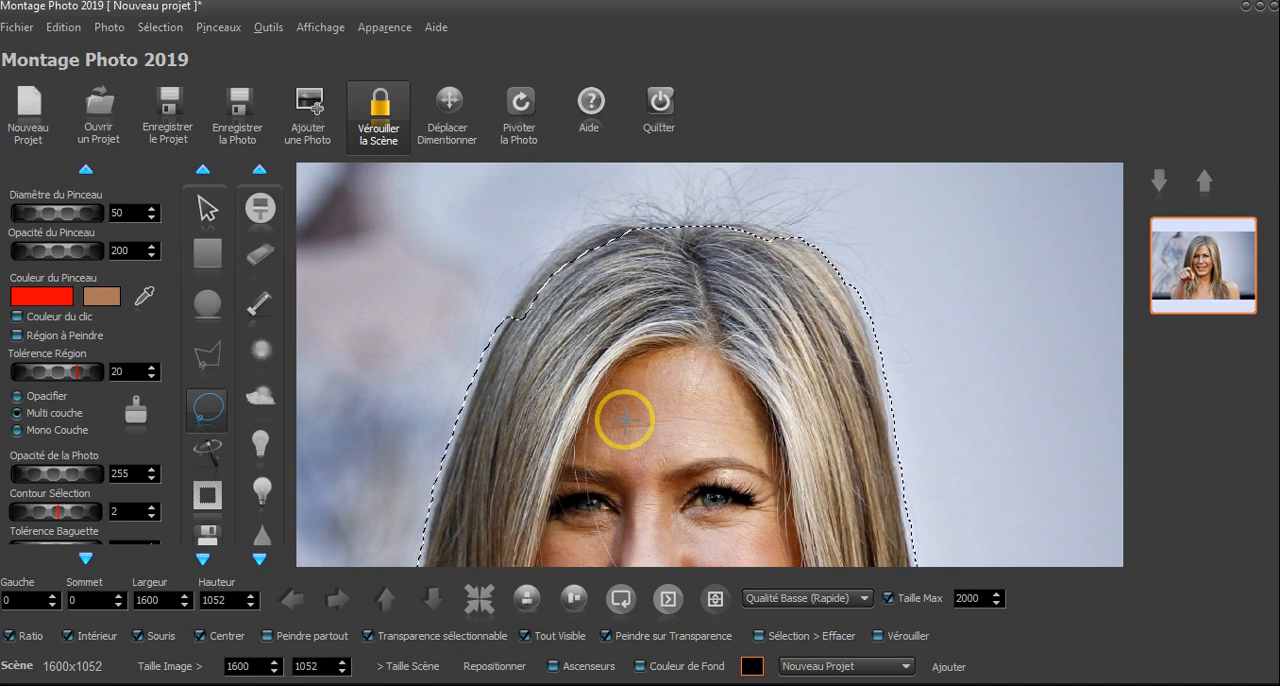
{"action": "left_click", "coordinate": [270, 30]}
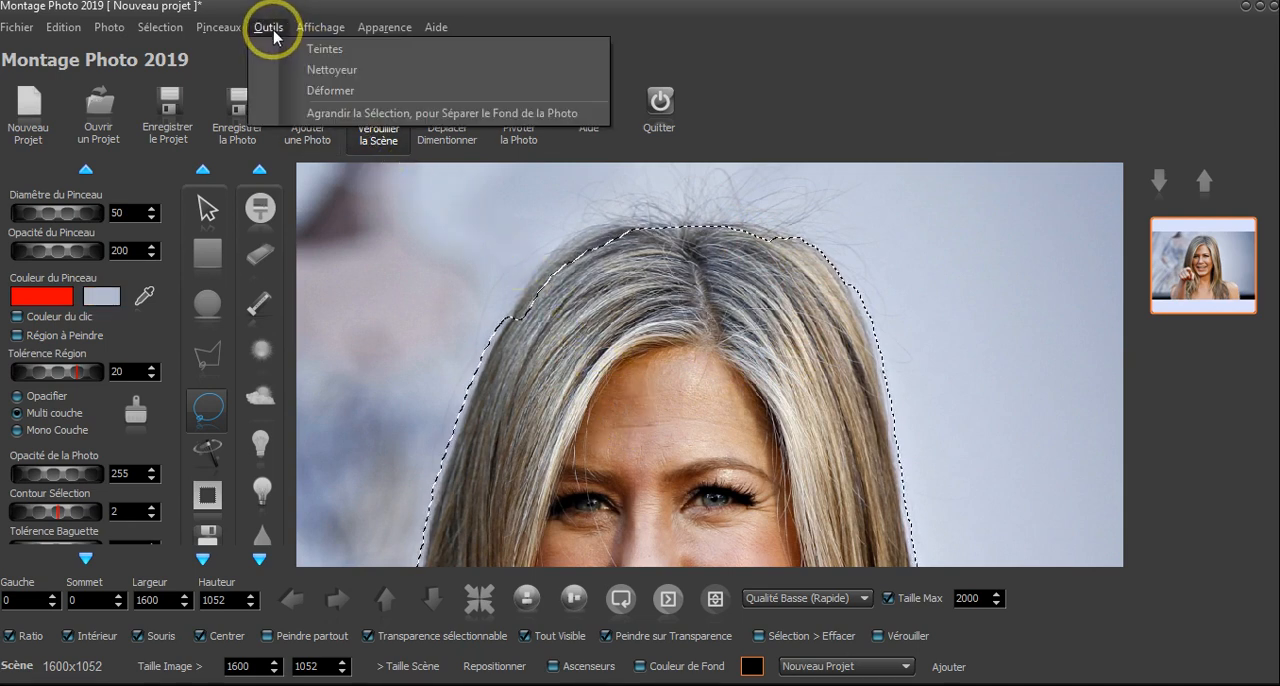
{"action": "left_click", "coordinate": [338, 112]}
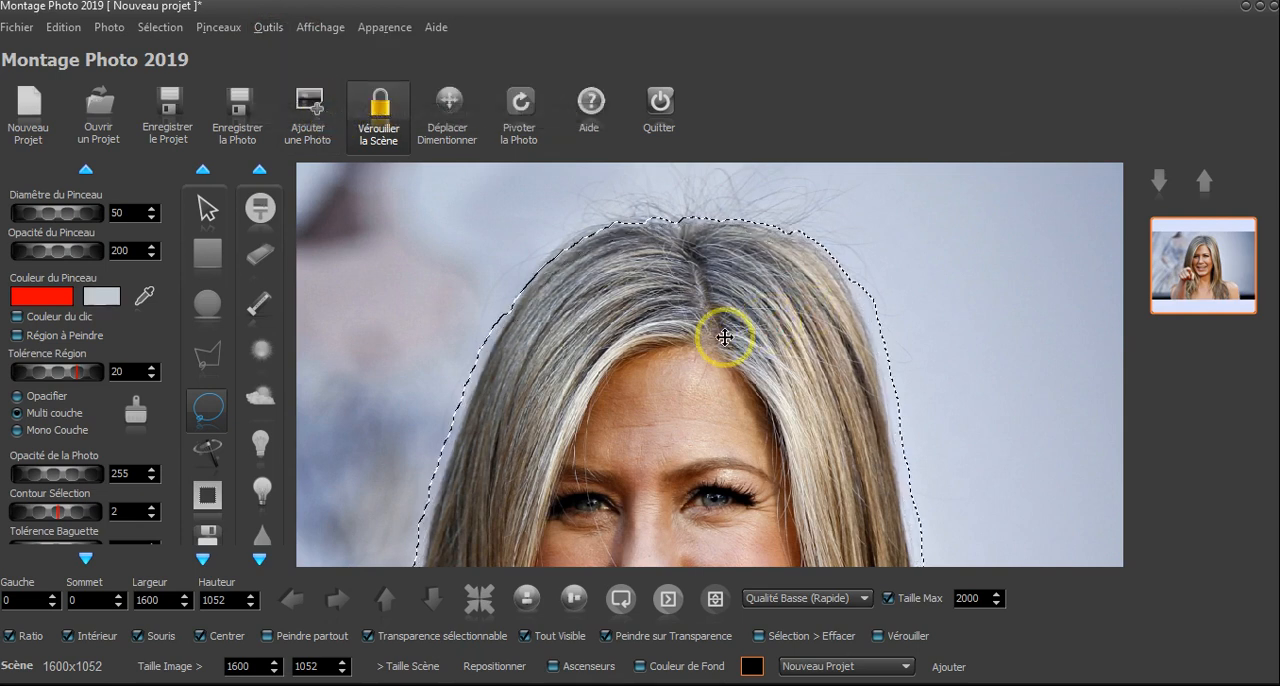
- Check the selection's edge around the hair and invert the selection to cover the background
{"action": "scroll", "coordinate": [692, 333], "scroll_direction": "down", "scroll_amount": 5}
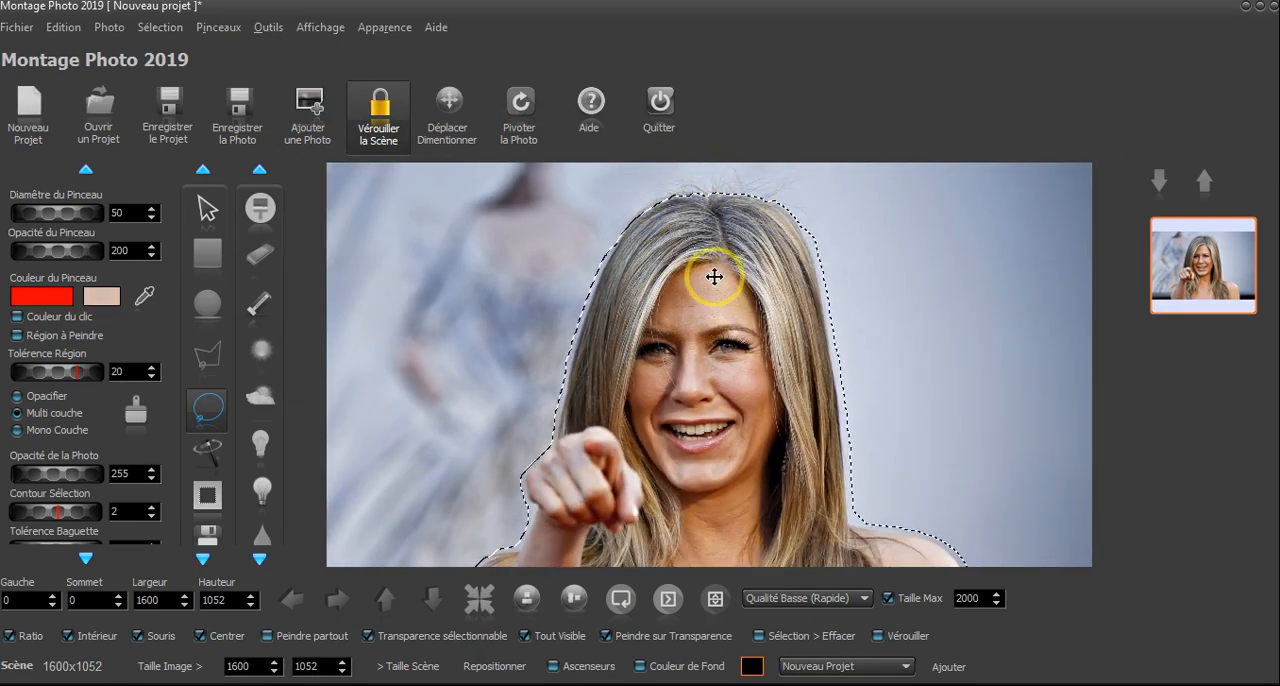
{"action": "scroll", "coordinate": [694, 280], "scroll_direction": "up", "scroll_amount": 2}
{"action": "scroll", "coordinate": [590, 298], "scroll_direction": "up", "scroll_amount": 3}
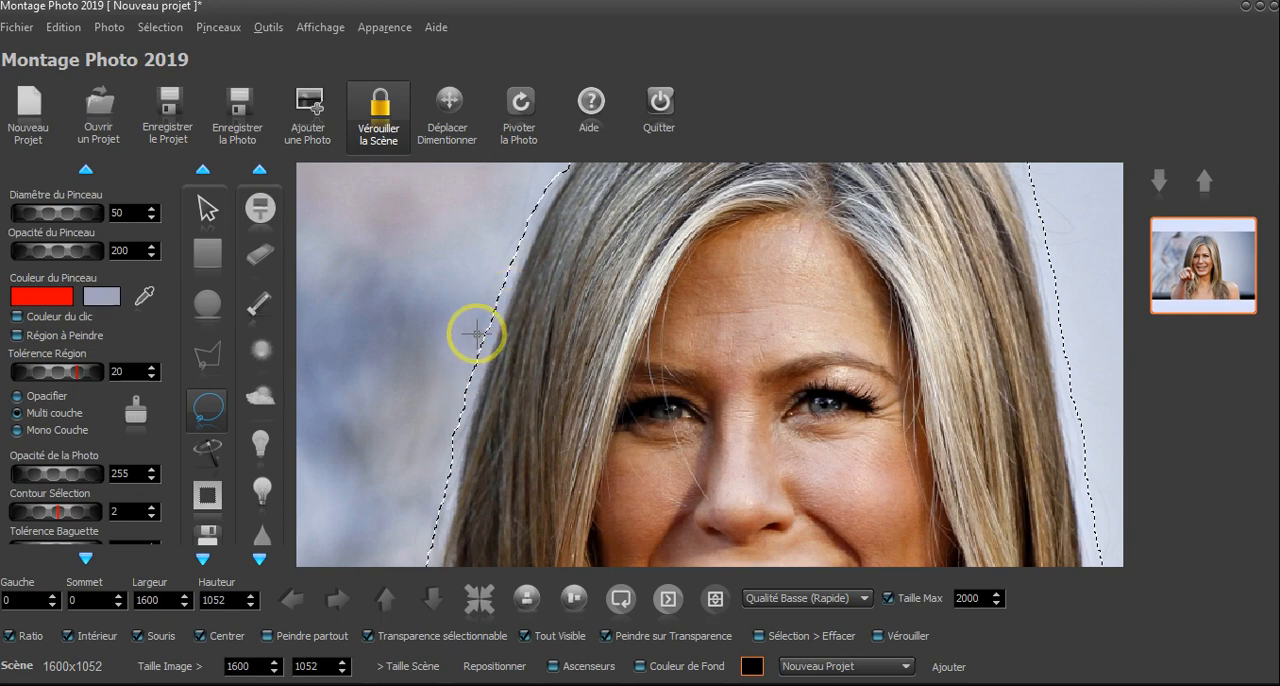
{"action": "scroll", "coordinate": [657, 297], "scroll_direction": "down", "scroll_amount": 4}
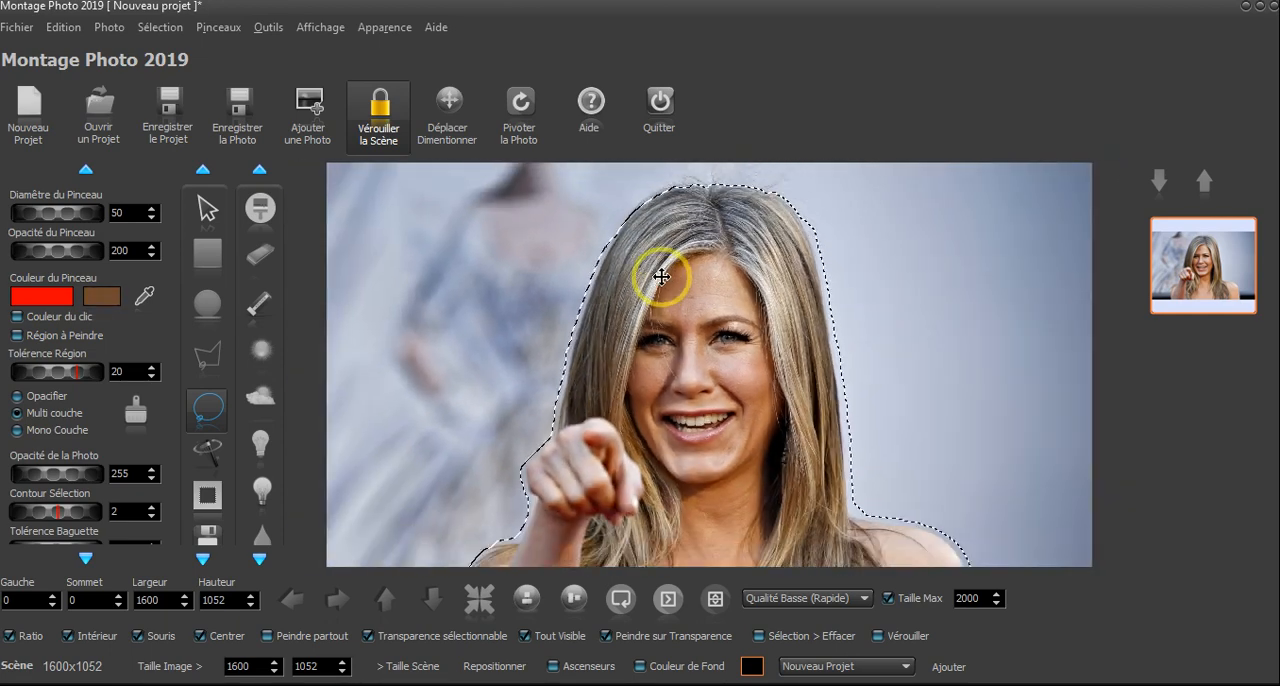
{"action": "scroll", "coordinate": [661, 277], "scroll_direction": "down", "scroll_amount": 1}
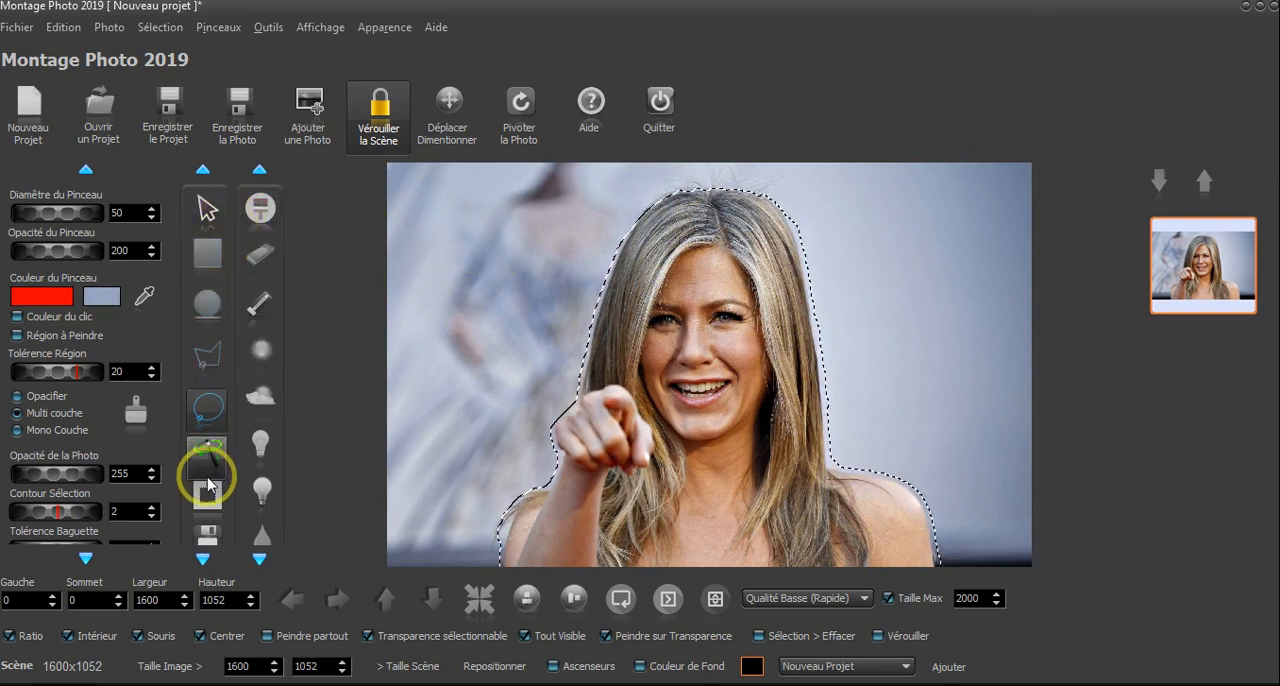
{"action": "left_click", "coordinate": [202, 560]}
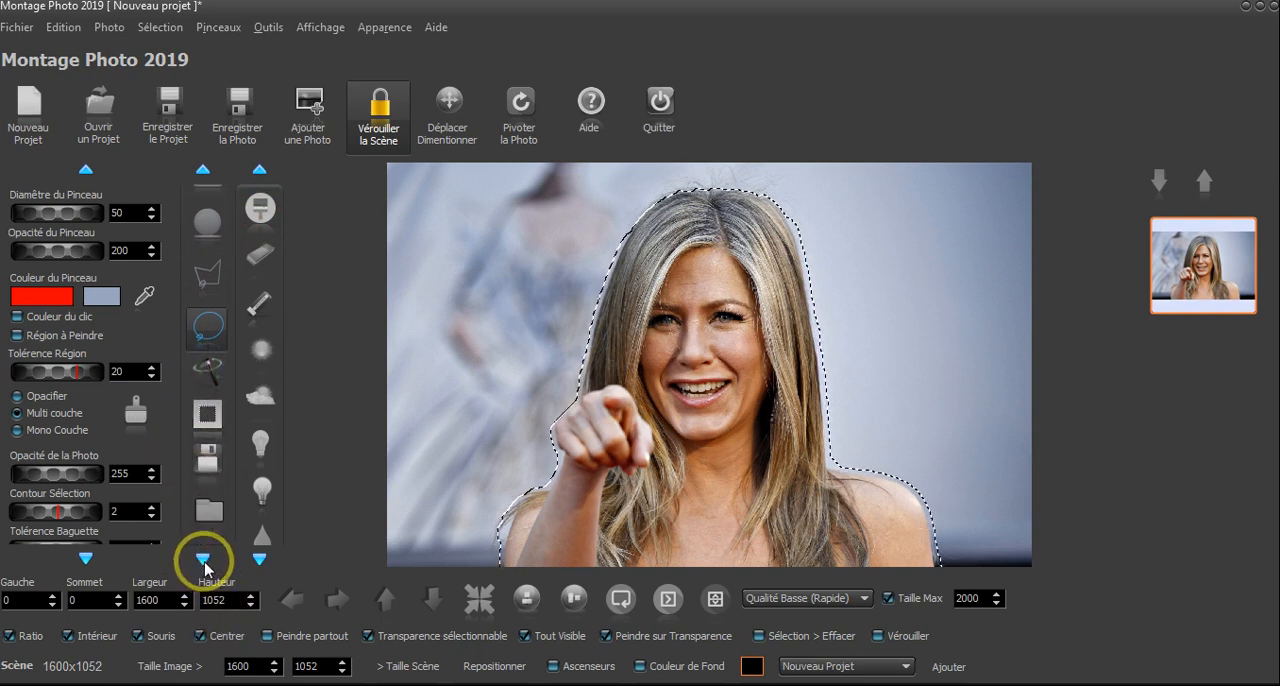
{"action": "left_click", "coordinate": [210, 417]}
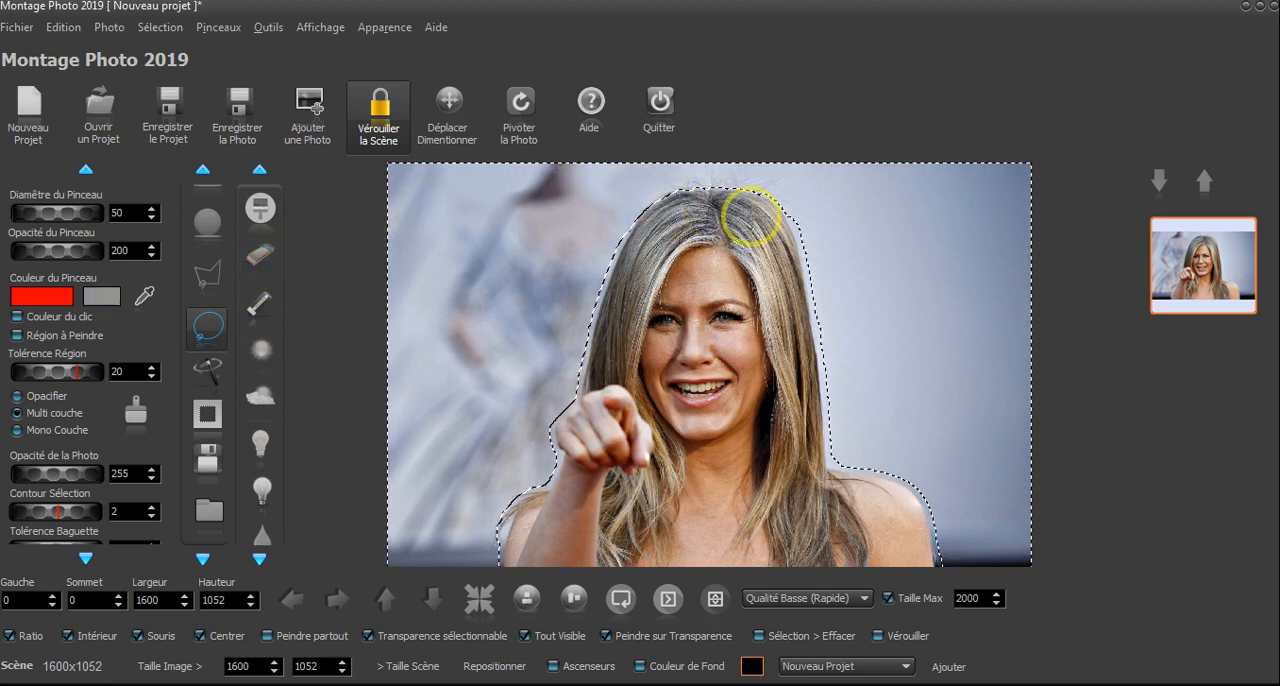
- Try converting the selected background to transparency and undo the conversion
{"action": "left_click", "coordinate": [162, 28]}
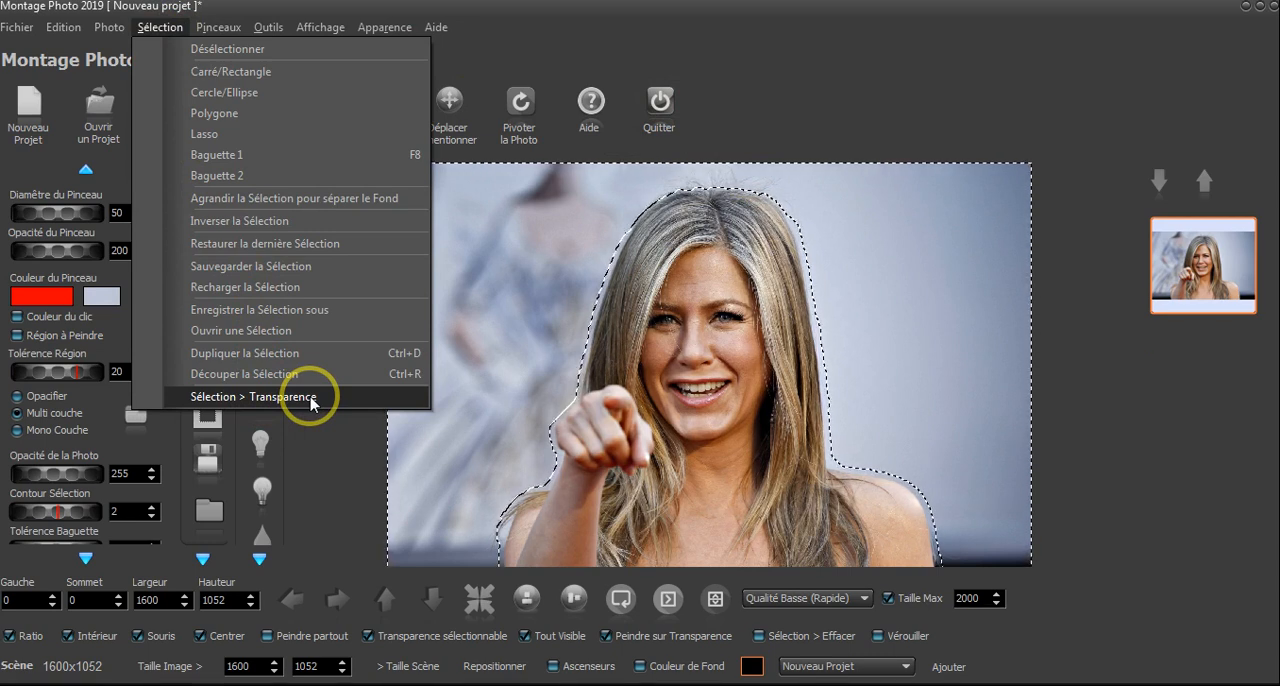
{"action": "left_click", "coordinate": [259, 398]}
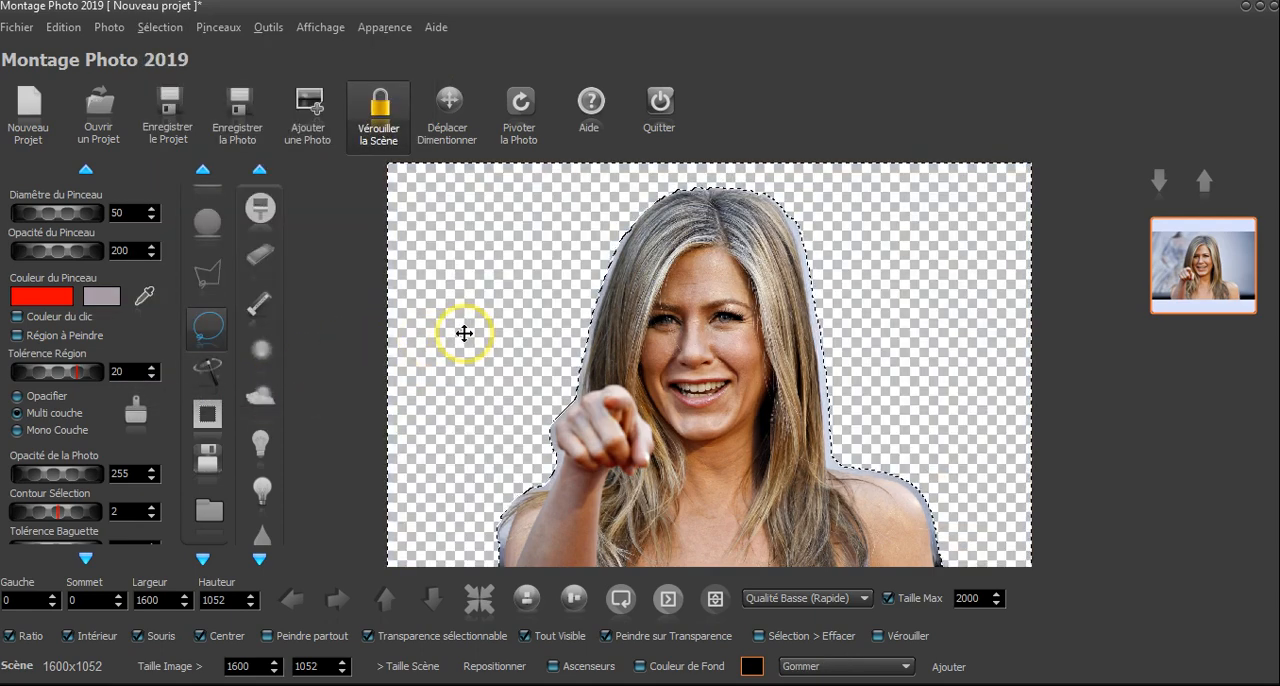
{"action": "left_click", "coordinate": [66, 30]}
{"action": "left_click", "coordinate": [80, 52]}
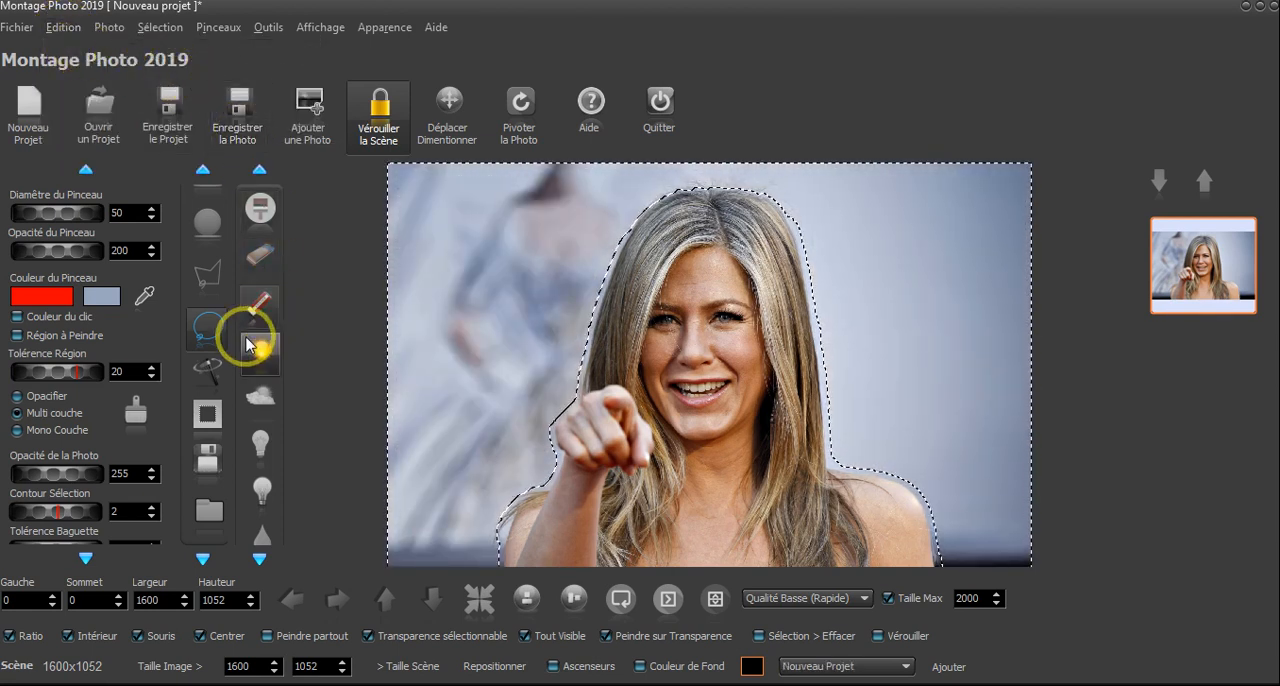
- Set up the eraser with a brush diameter of 140 and an opacity of 255
{"action": "left_click", "coordinate": [259, 258]}
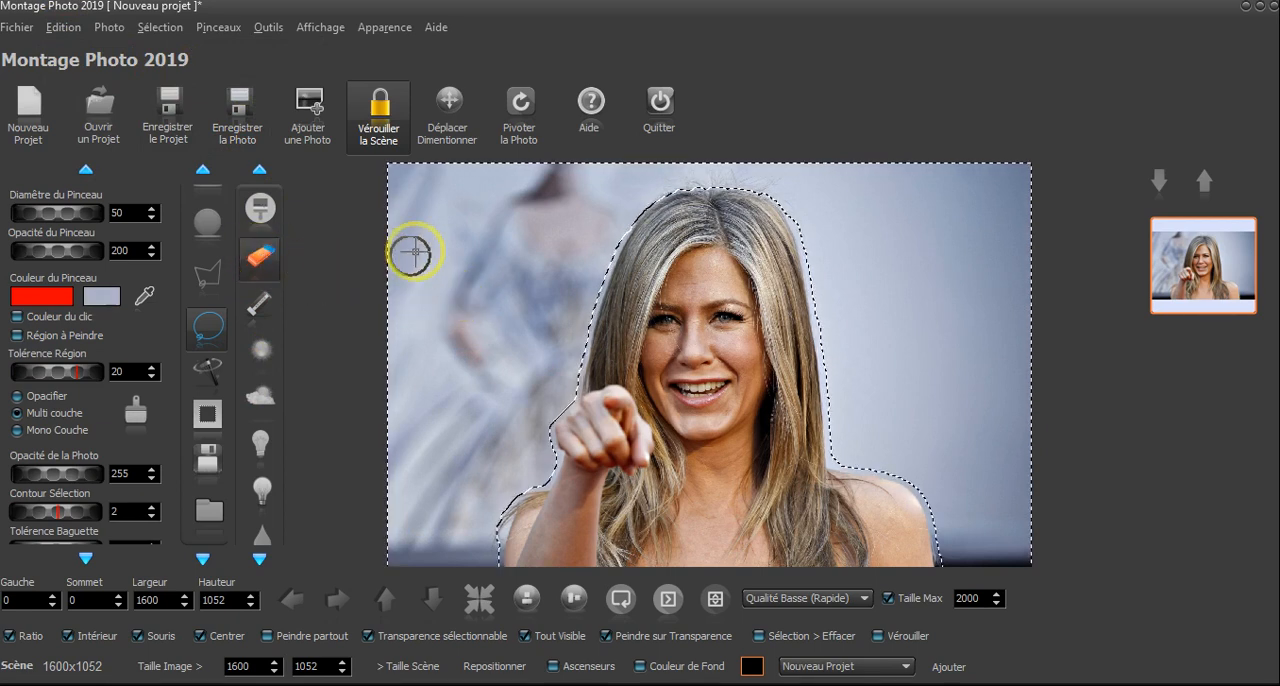
{"action": "left_click", "coordinate": [655, 200]}
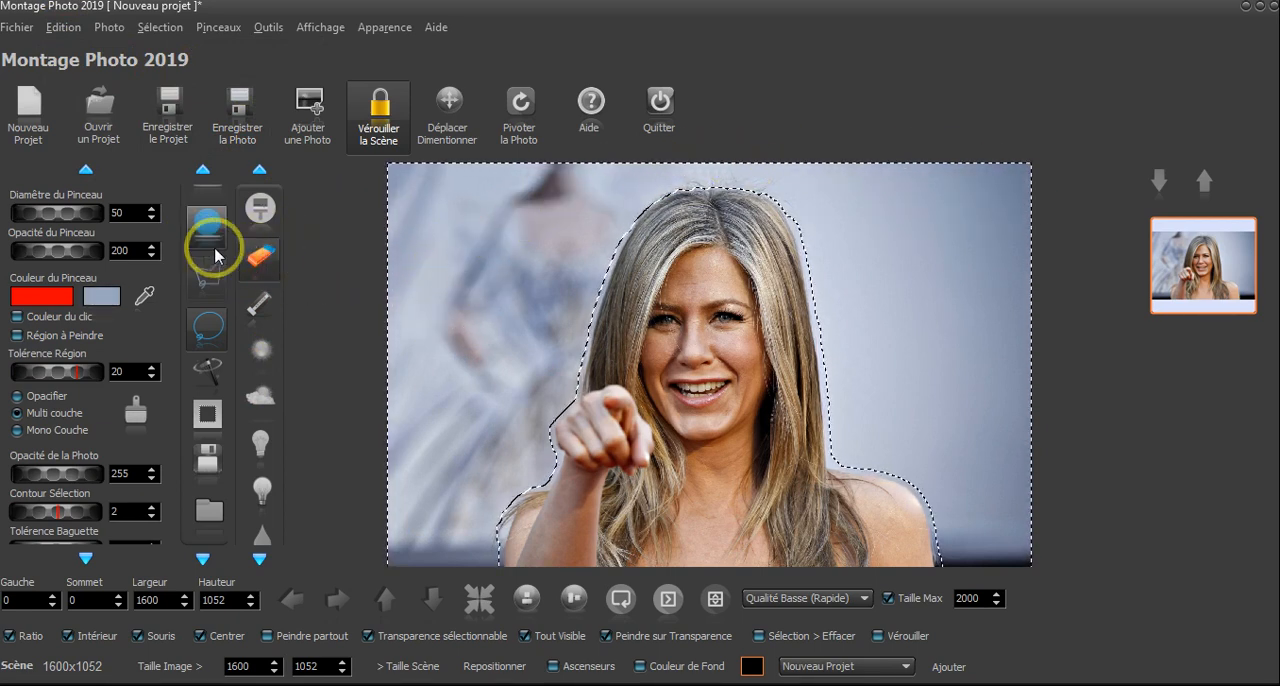
{"action": "left_click_drag", "start_coordinate": [40, 218], "coordinate": [135, 213]}
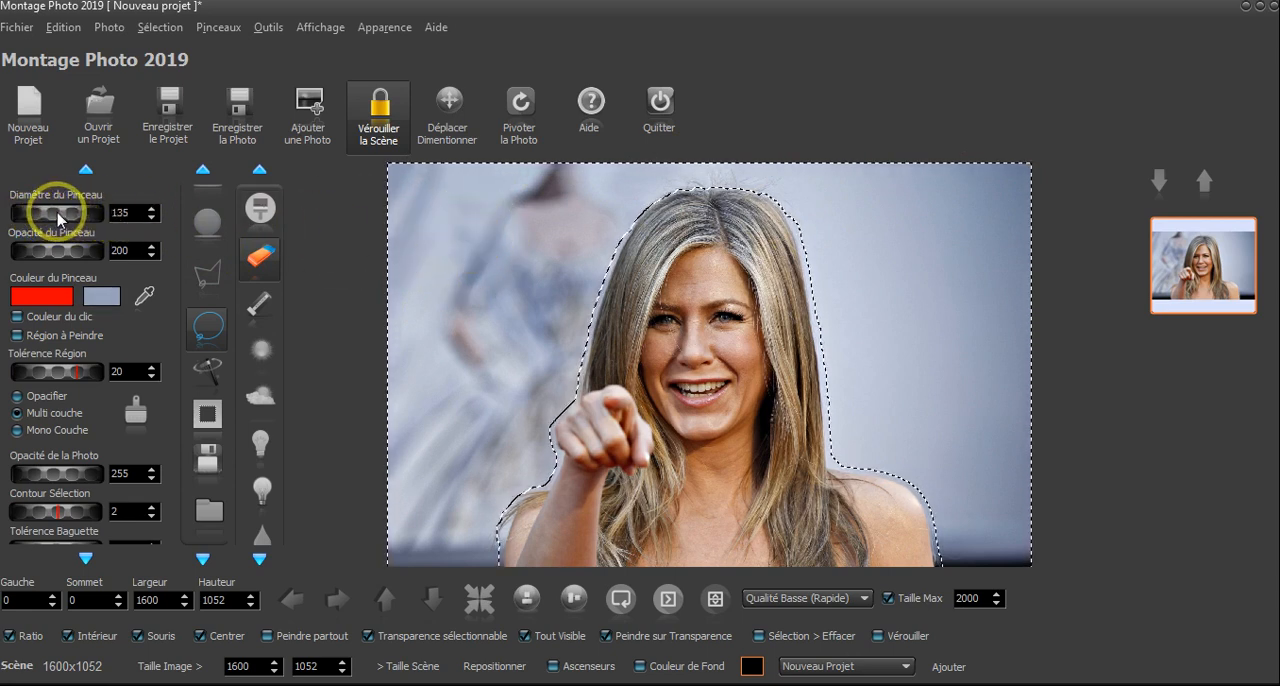
{"action": "left_click_drag", "start_coordinate": [57, 216], "coordinate": [65, 219]}
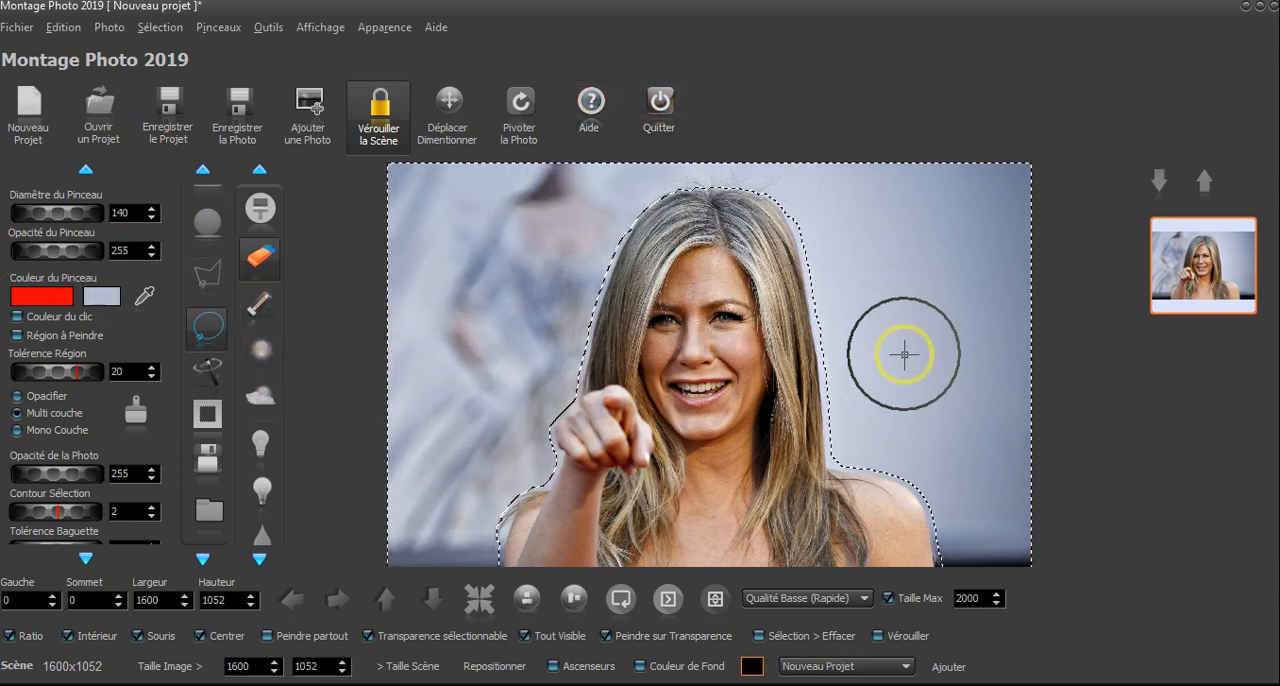
{"action": "left_click_drag", "start_coordinate": [80, 249], "coordinate": [10, 243]}
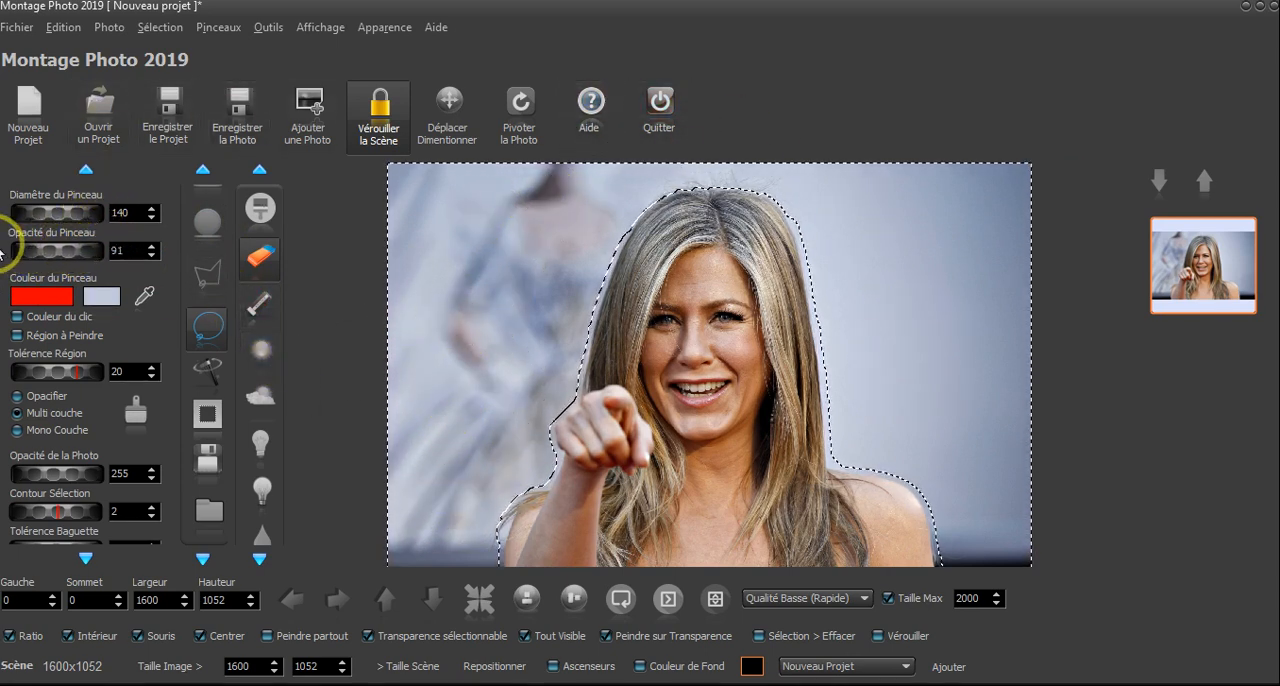
{"action": "left_click", "coordinate": [259, 262]}
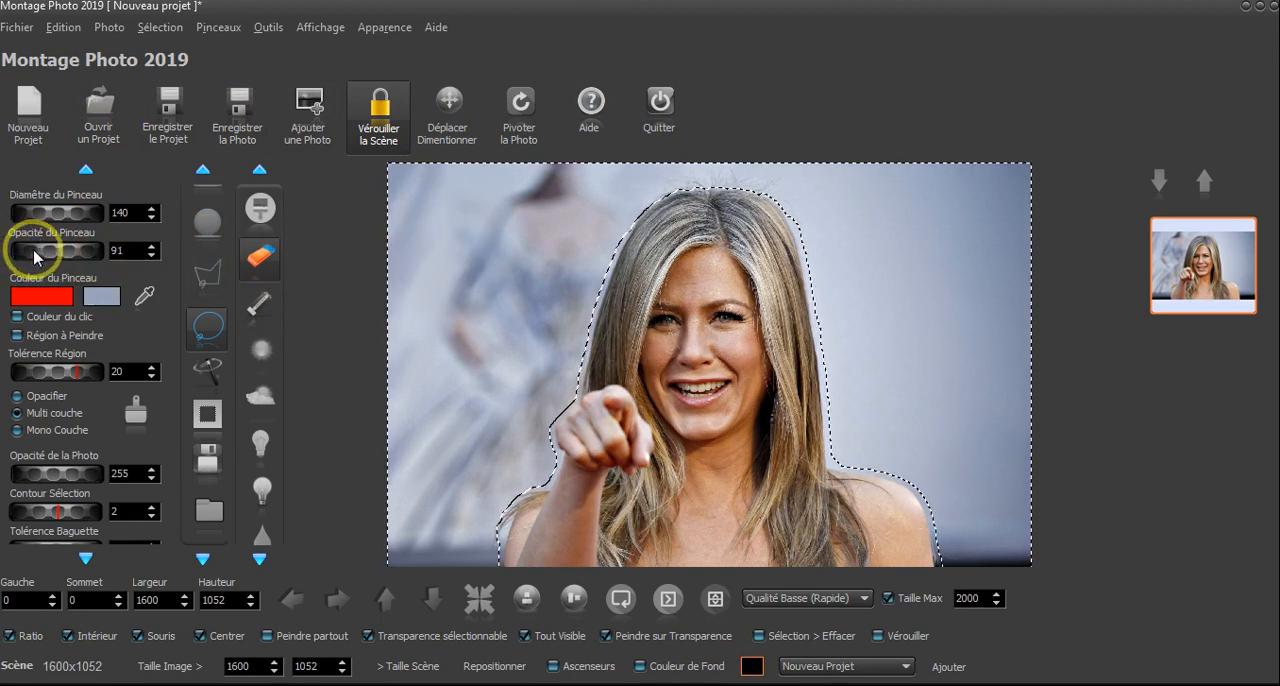
{"action": "left_click_drag", "start_coordinate": [33, 257], "coordinate": [656, 234]}
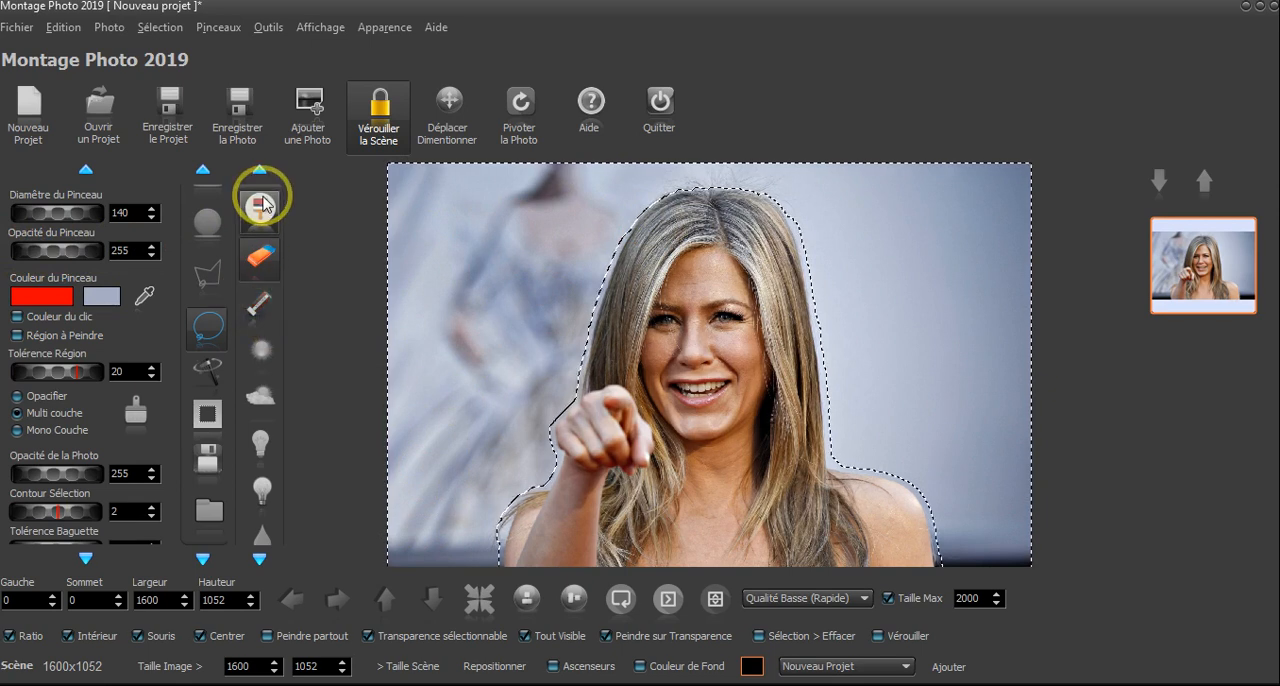
- Erase the selected background in a wide band along the woman's outline, from her pointing arm over her head to the opposite shoulder
{"action": "left_click", "coordinate": [260, 444]}
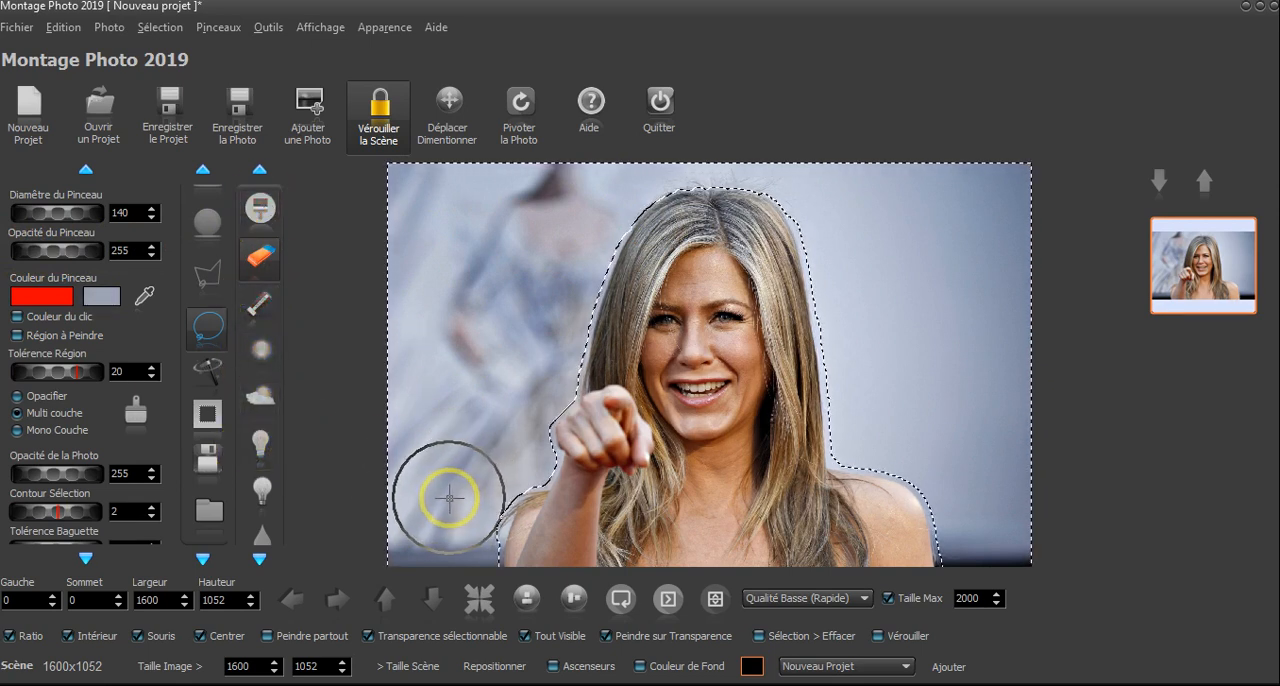
{"action": "mouse_move", "coordinate": [432, 444]}
{"action": "left_mouse_down"}
{"action": "mouse_move", "coordinate": [431, 297]}
{"action": "mouse_move", "coordinate": [453, 436]}
{"action": "mouse_move", "coordinate": [503, 370]}
{"action": "mouse_move", "coordinate": [593, 331]}
{"action": "mouse_move", "coordinate": [645, 230]}
{"action": "mouse_move", "coordinate": [679, 203]}
{"action": "mouse_move", "coordinate": [742, 197]}
{"action": "mouse_move", "coordinate": [773, 230]}
{"action": "mouse_move", "coordinate": [809, 445]}
{"action": "mouse_move", "coordinate": [880, 462]}
{"action": "mouse_move", "coordinate": [910, 486]}
{"action": "mouse_move", "coordinate": [926, 555]}
{"action": "mouse_move", "coordinate": [833, 387]}
{"action": "mouse_move", "coordinate": [821, 248]}
{"action": "mouse_move", "coordinate": [779, 193]}
{"action": "mouse_move", "coordinate": [659, 207]}
{"action": "mouse_move", "coordinate": [608, 286]}
{"action": "left_mouse_up"}
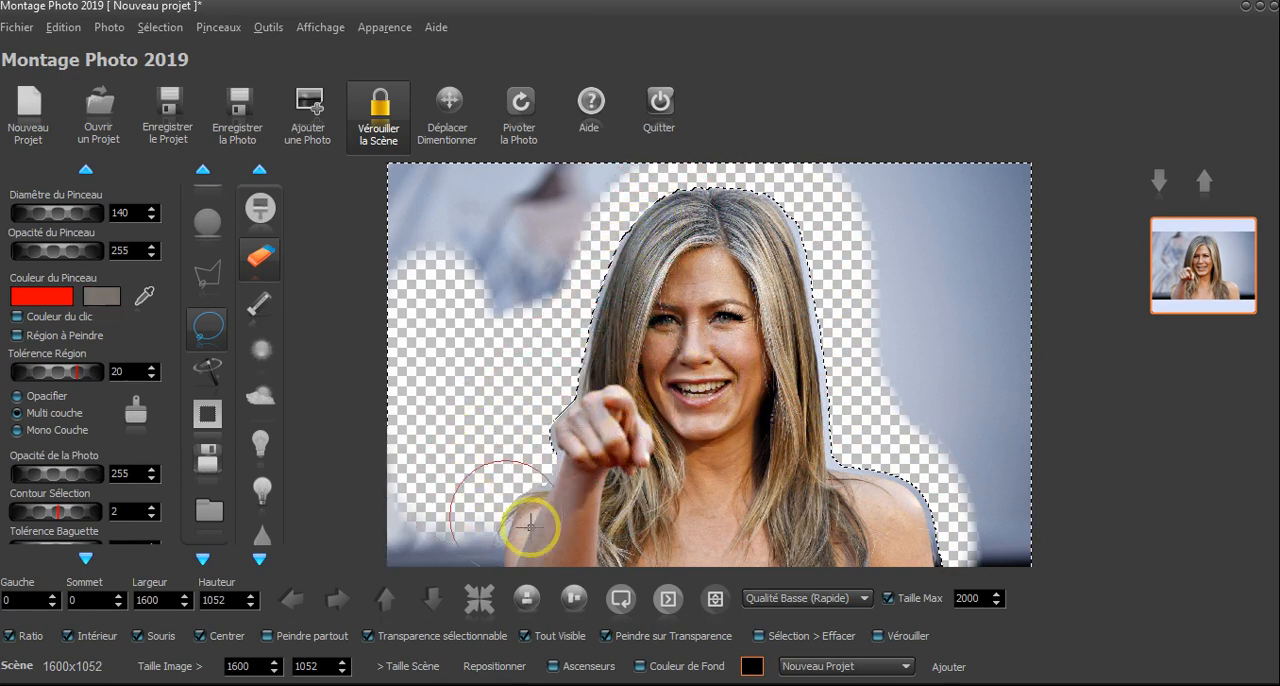
{"action": "left_click_drag", "start_coordinate": [526, 532], "coordinate": [446, 540]}
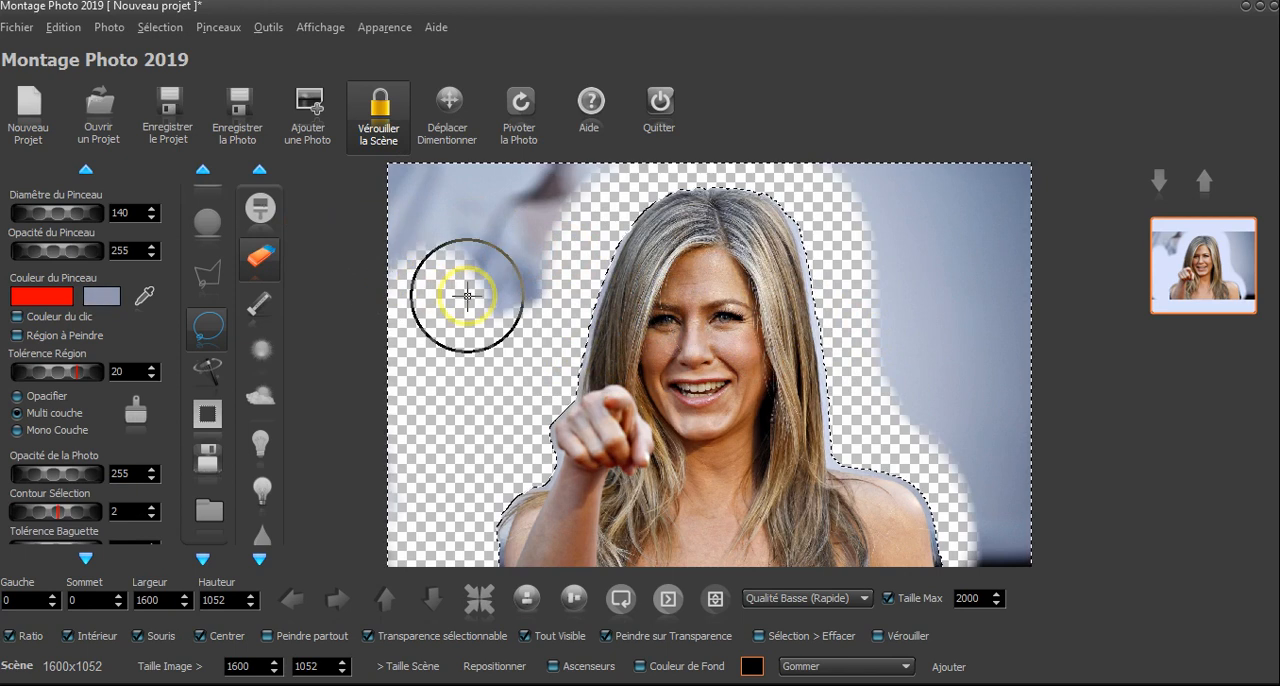
- Clear the selection and try erasing freehand across the top of the woman's head and her face
{"action": "scroll", "coordinate": [212, 321], "scroll_direction": "up", "scroll_amount": 2}
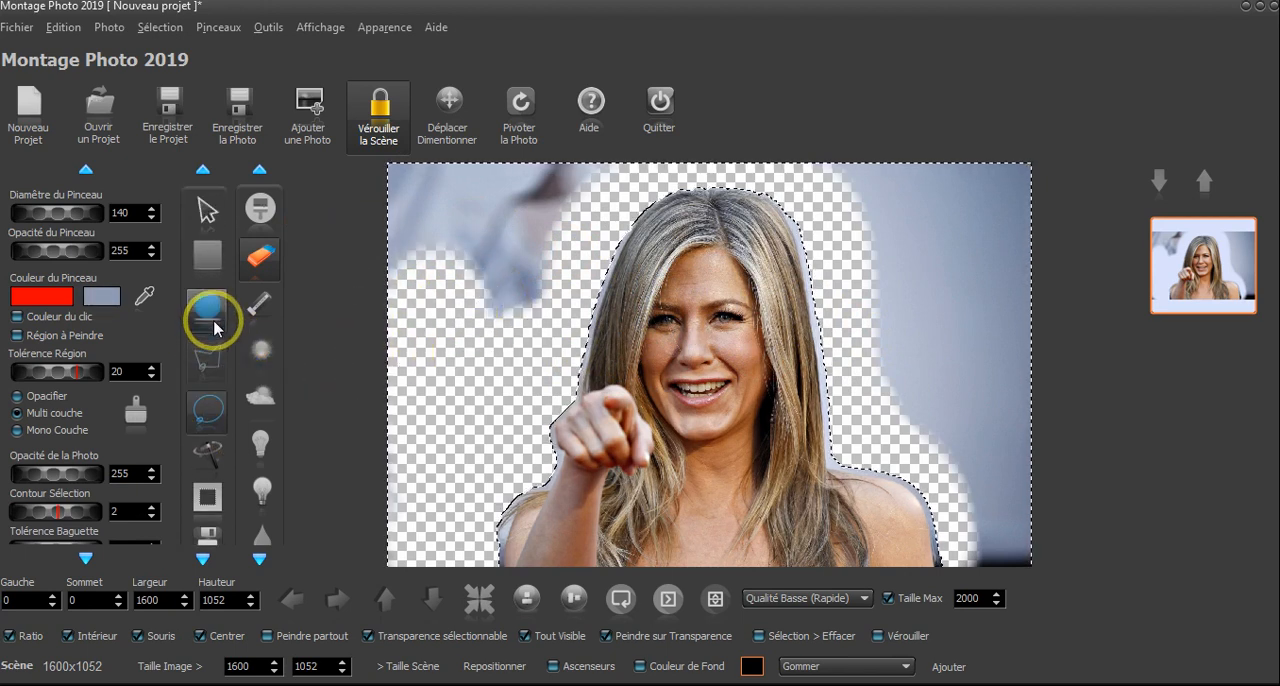
{"action": "left_click", "coordinate": [208, 210]}
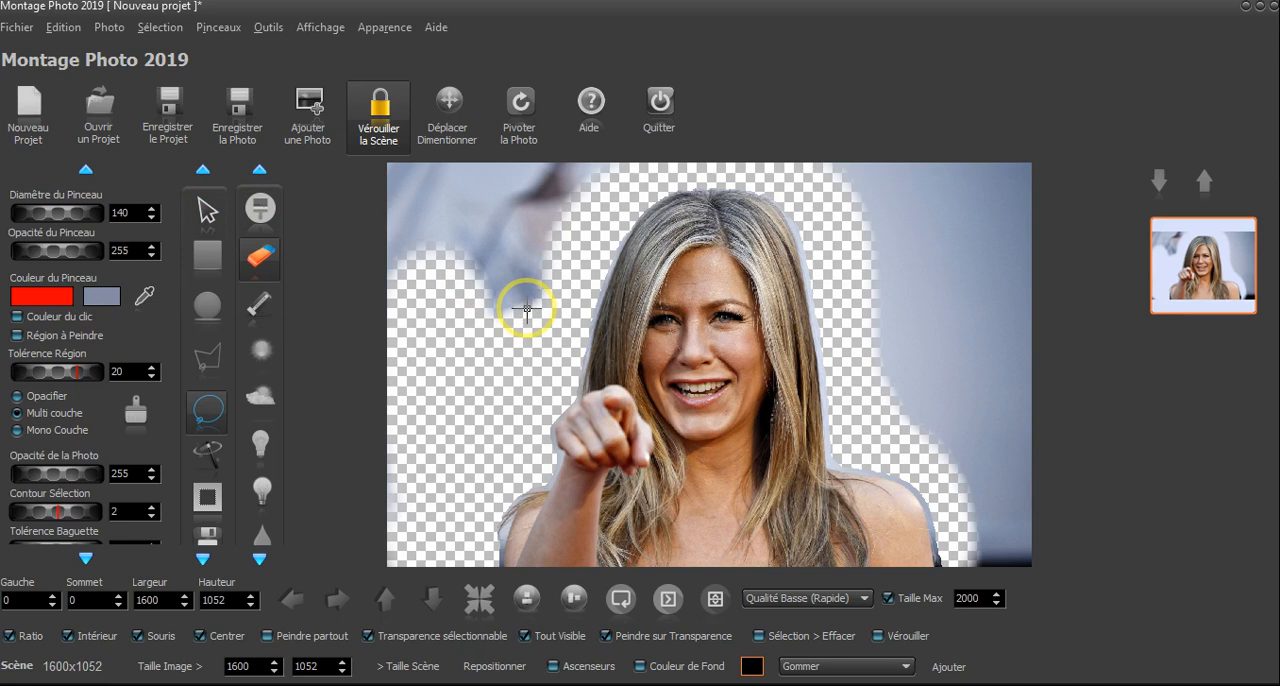
{"action": "left_click", "coordinate": [260, 256]}
{"action": "mouse_move", "coordinate": [540, 348]}
{"action": "left_mouse_down"}
{"action": "mouse_move", "coordinate": [572, 249]}
{"action": "mouse_move", "coordinate": [612, 225]}
{"action": "mouse_move", "coordinate": [728, 232]}
{"action": "left_mouse_up"}
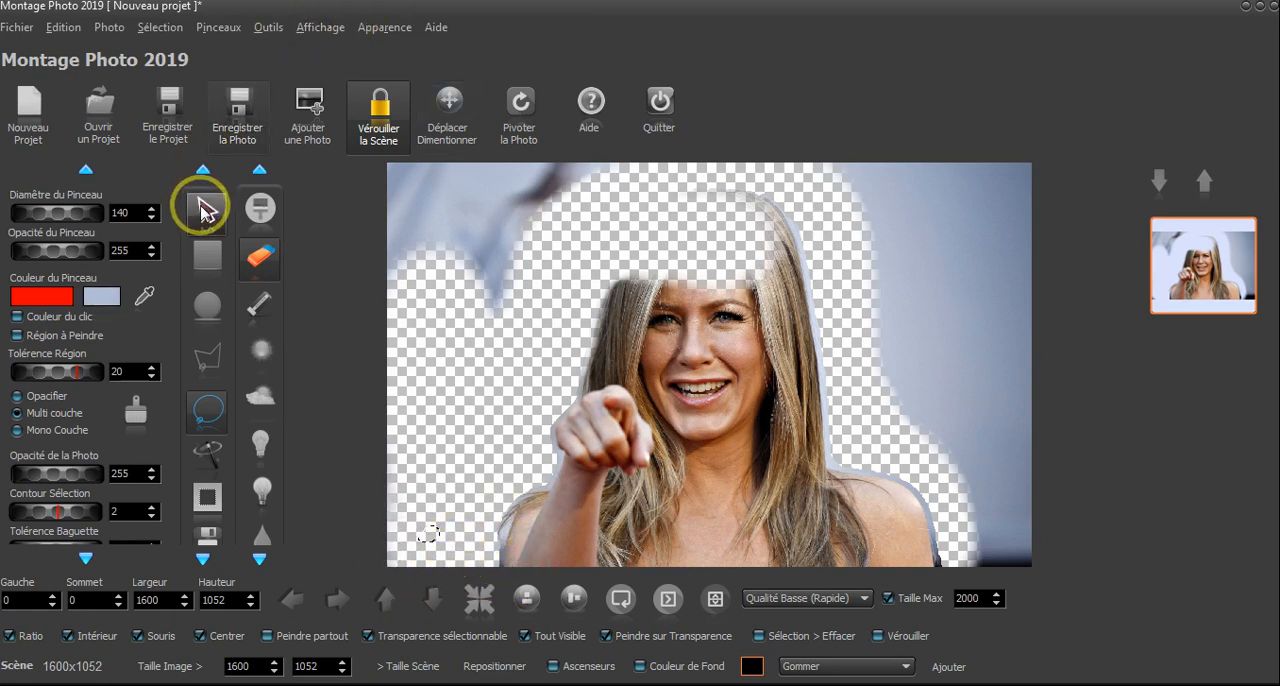
{"action": "left_click", "coordinate": [262, 260]}
{"action": "mouse_move", "coordinate": [651, 366]}
{"action": "left_mouse_down"}
{"action": "mouse_move", "coordinate": [767, 316]}
{"action": "mouse_move", "coordinate": [642, 339]}
{"action": "left_mouse_up"}
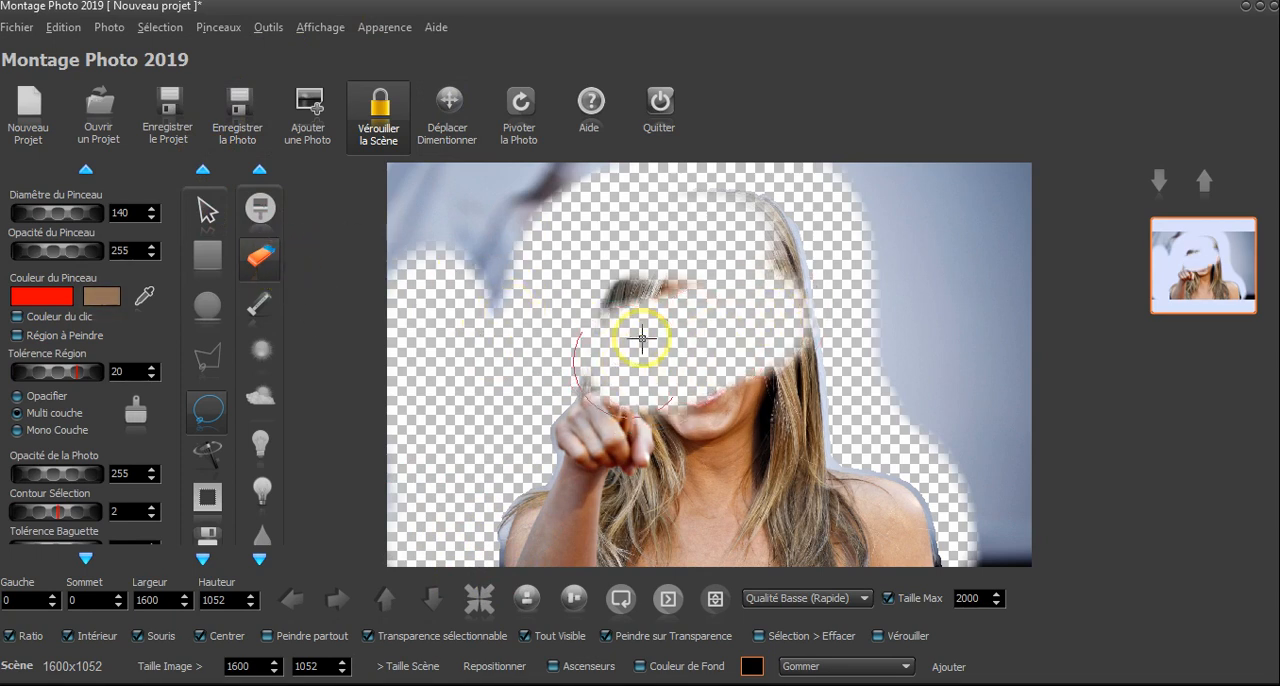
- Restore the photo to the "Nouveau Projet" state in the history, removing all the erasing
{"action": "left_click", "coordinate": [64, 29]}
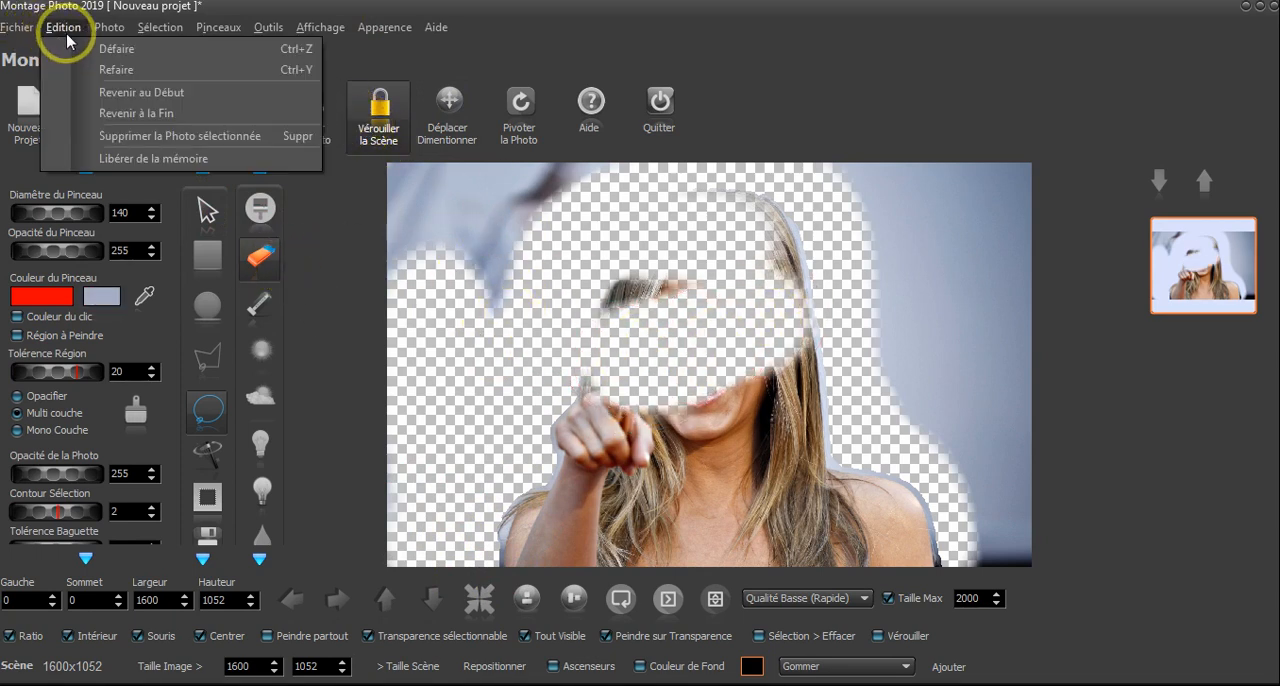
{"action": "left_click", "coordinate": [1004, 645]}
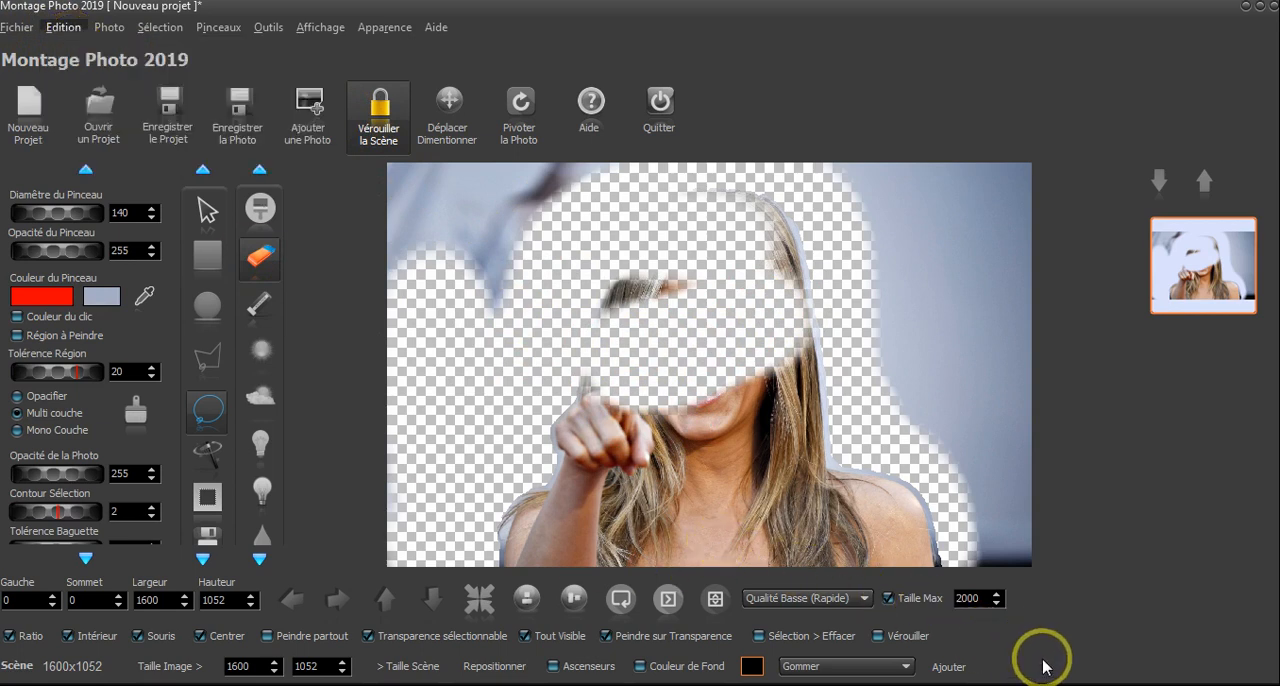
{"action": "left_click", "coordinate": [905, 666]}
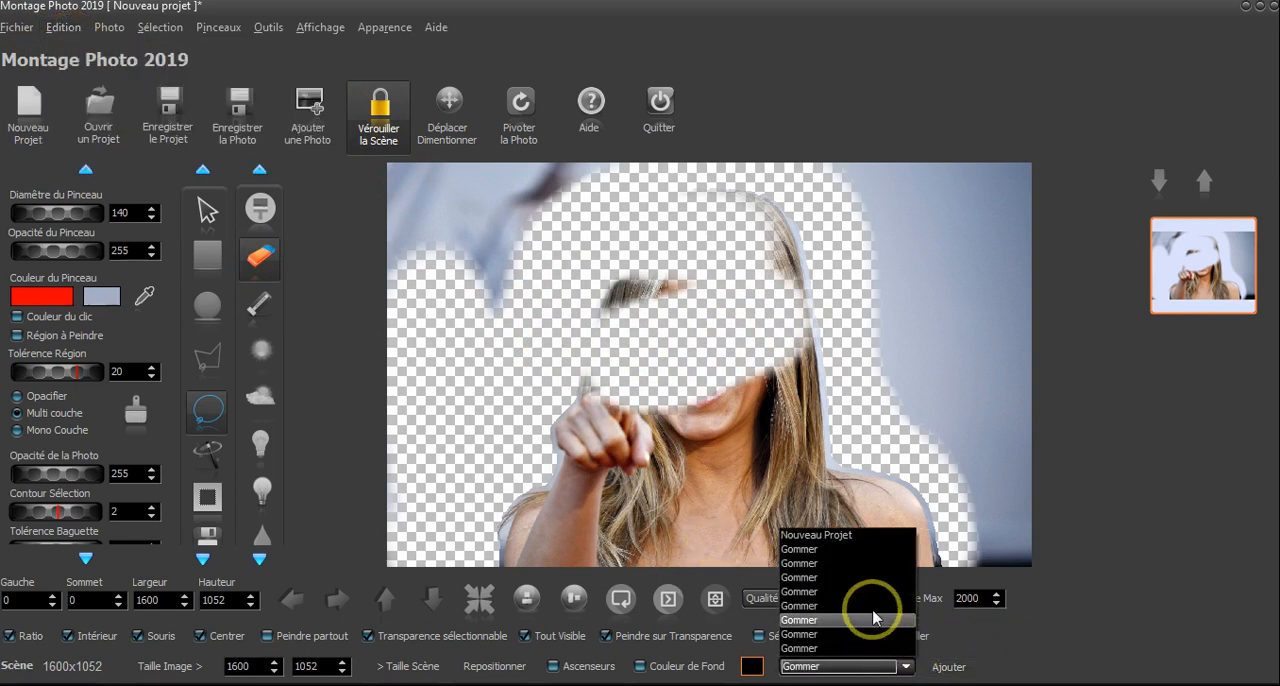
{"action": "left_click", "coordinate": [867, 540]}
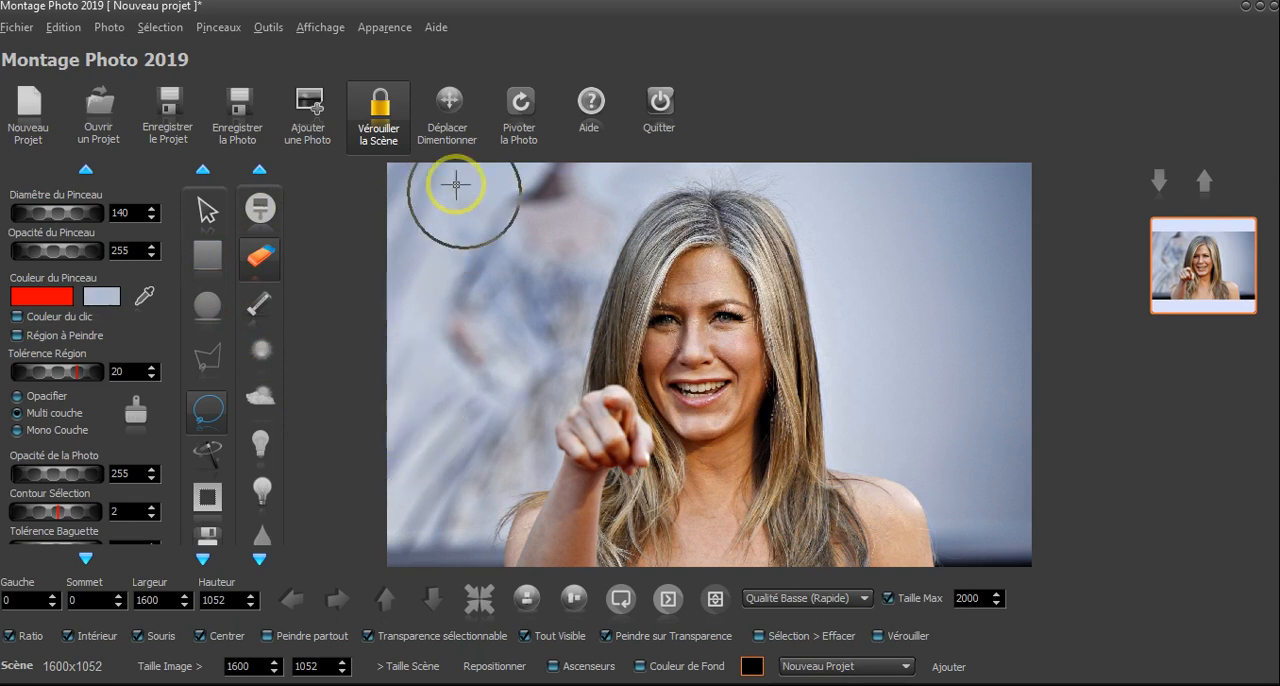
{"action": "left_click", "coordinate": [150, 28]}
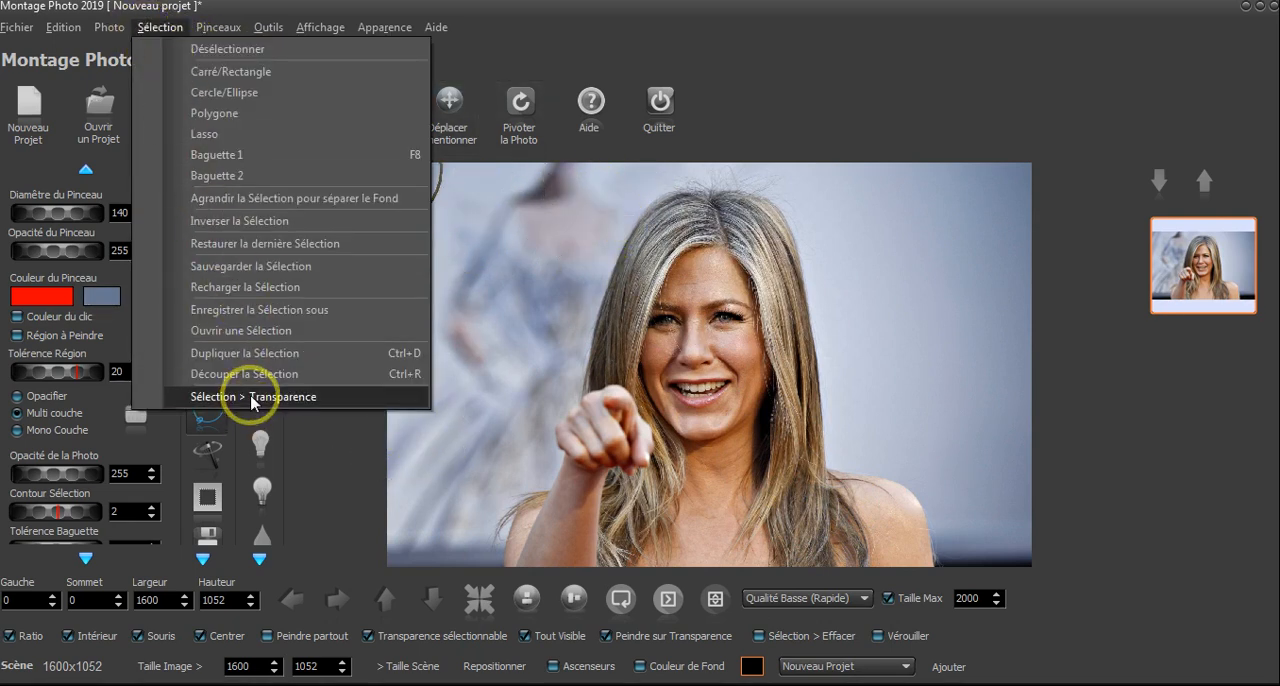
{"action": "left_click", "coordinate": [581, 55]}
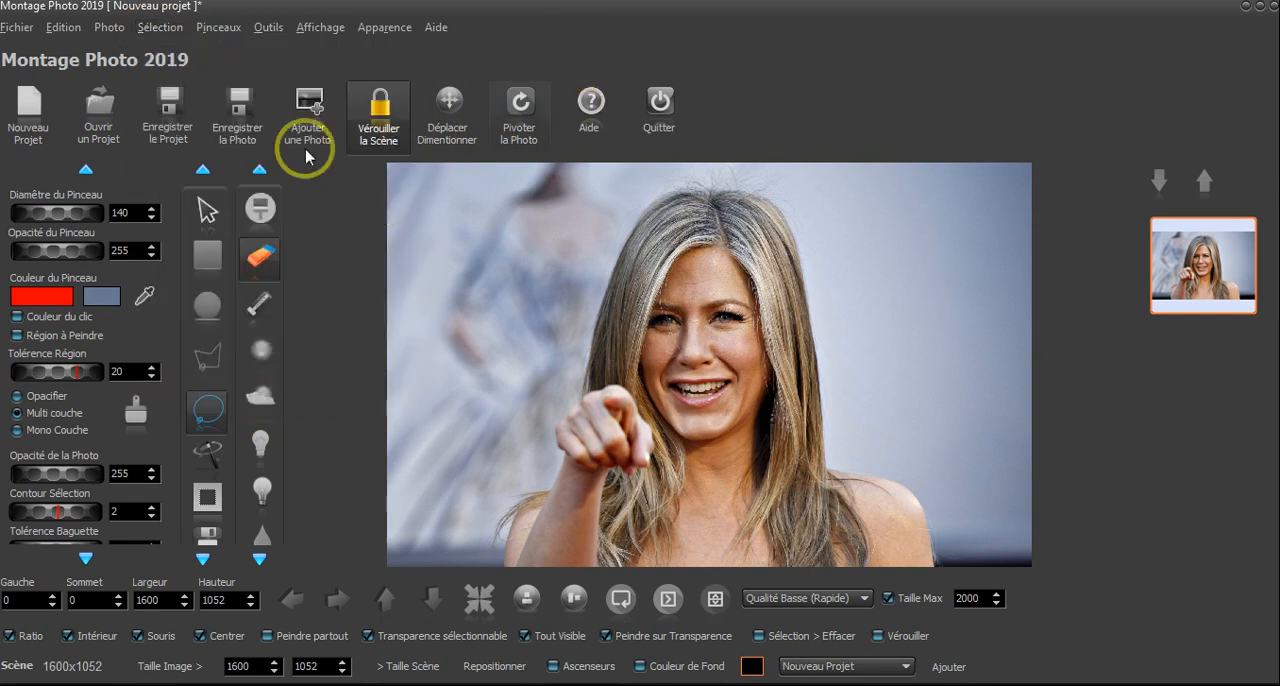
{"action": "left_click", "coordinate": [266, 257]}
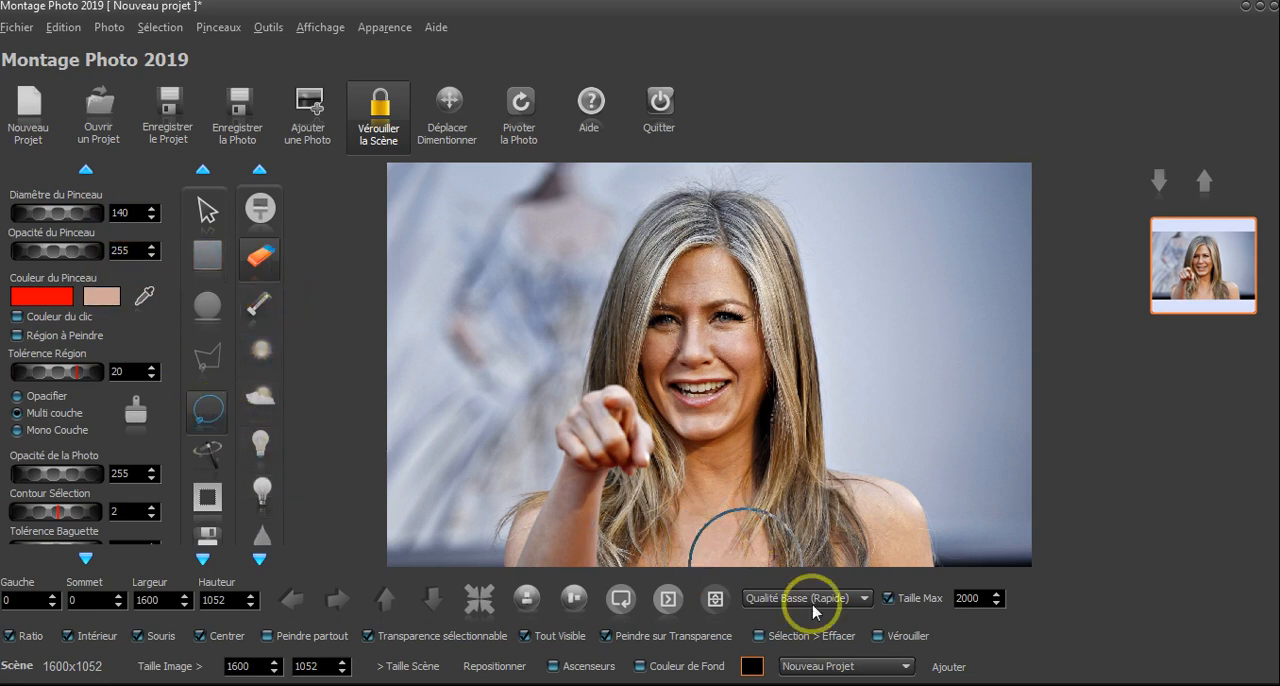
- Lasso roughly inside the woman's figure and enlarge the selection to separate the background of the photo
{"action": "left_click", "coordinate": [209, 407]}
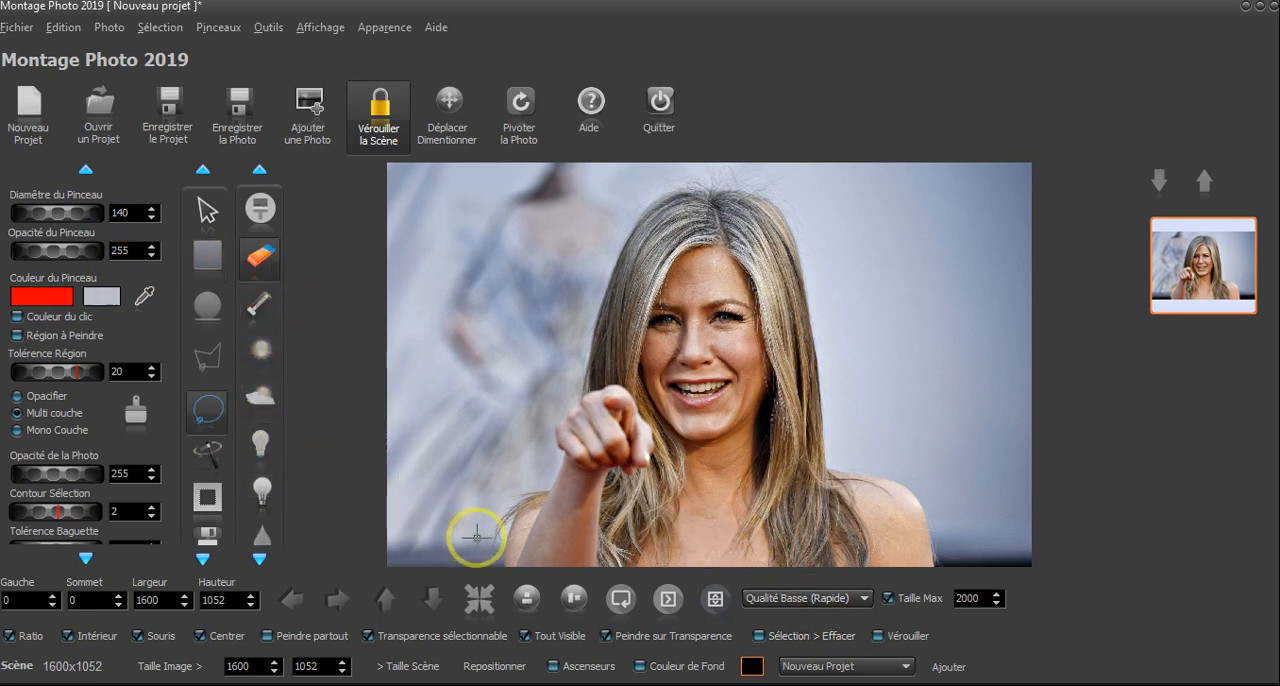
{"action": "mouse_move", "coordinate": [515, 556]}
{"action": "left_mouse_down"}
{"action": "mouse_move", "coordinate": [571, 497]}
{"action": "mouse_move", "coordinate": [593, 458]}
{"action": "mouse_move", "coordinate": [628, 271]}
{"action": "left_mouse_up"}
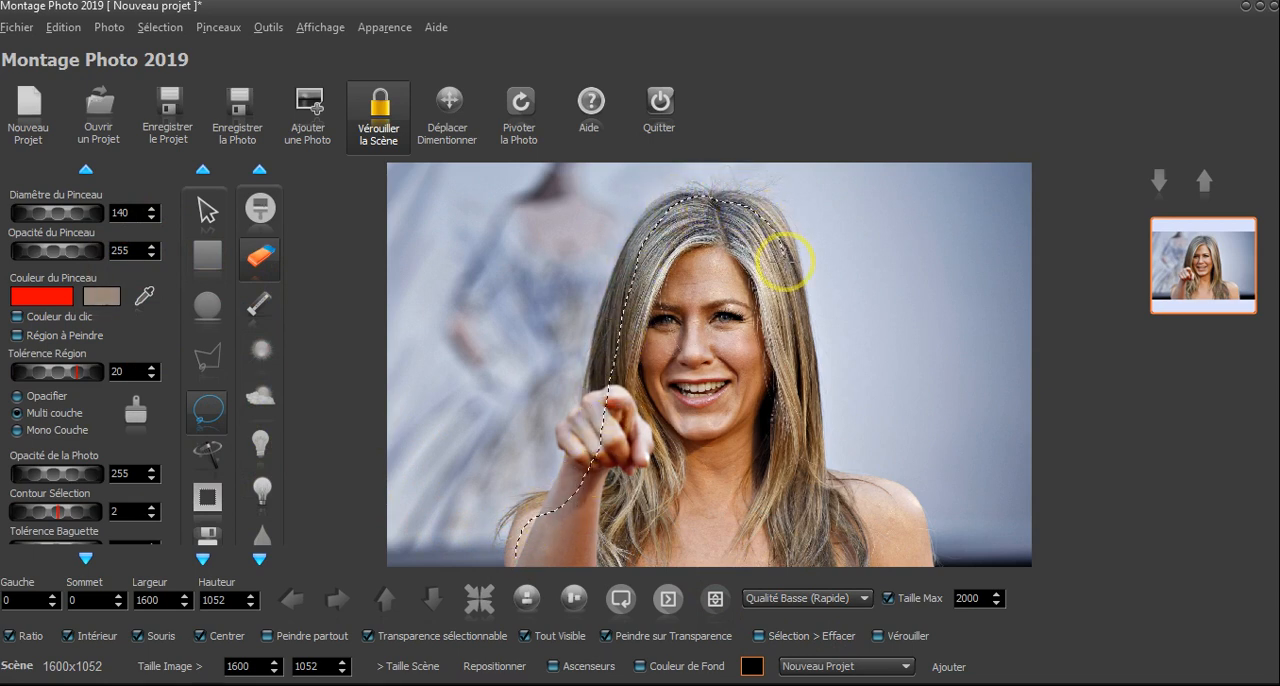
{"action": "mouse_move", "coordinate": [791, 346]}
{"action": "left_mouse_down"}
{"action": "mouse_move", "coordinate": [788, 464]}
{"action": "mouse_move", "coordinate": [802, 487]}
{"action": "mouse_move", "coordinate": [880, 504]}
{"action": "mouse_move", "coordinate": [894, 530]}
{"action": "mouse_move", "coordinate": [857, 547]}
{"action": "mouse_move", "coordinate": [545, 551]}
{"action": "left_mouse_up"}
{"action": "left_click", "coordinate": [268, 28]}
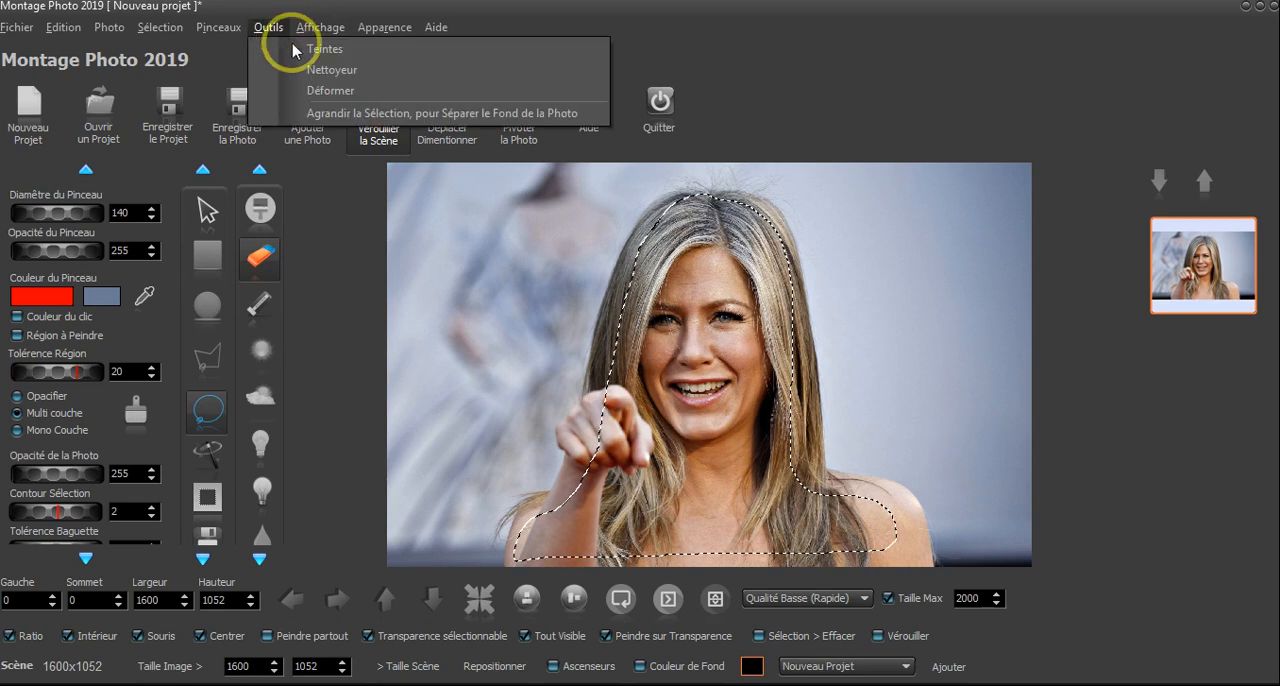
{"action": "left_click", "coordinate": [390, 113]}
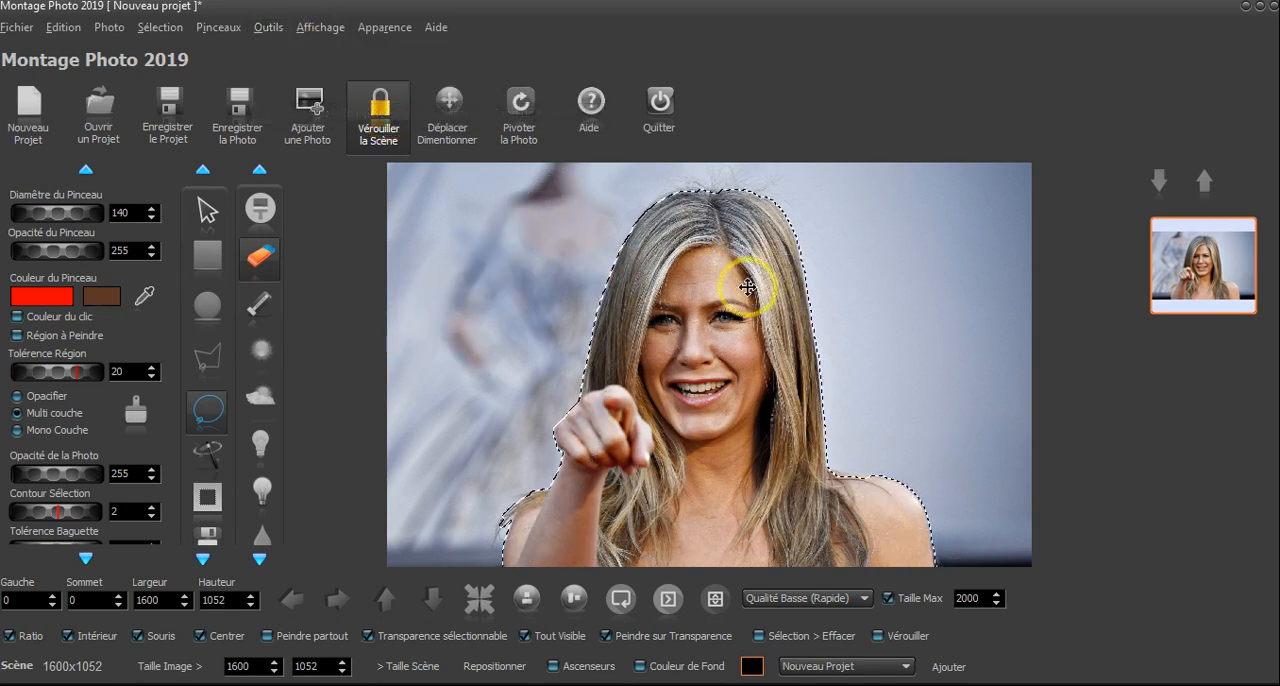
- Invert the selection to cover the background and convert it to transparency
{"action": "left_click", "coordinate": [209, 503]}
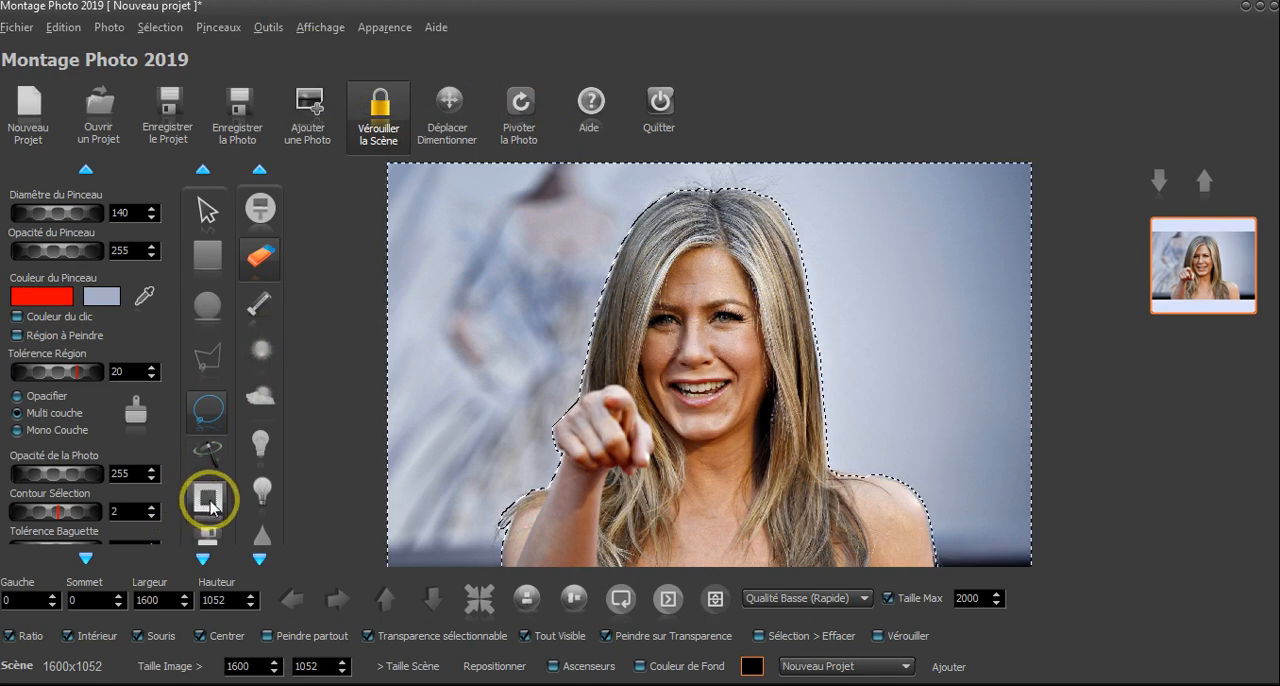
{"action": "left_click", "coordinate": [158, 28]}
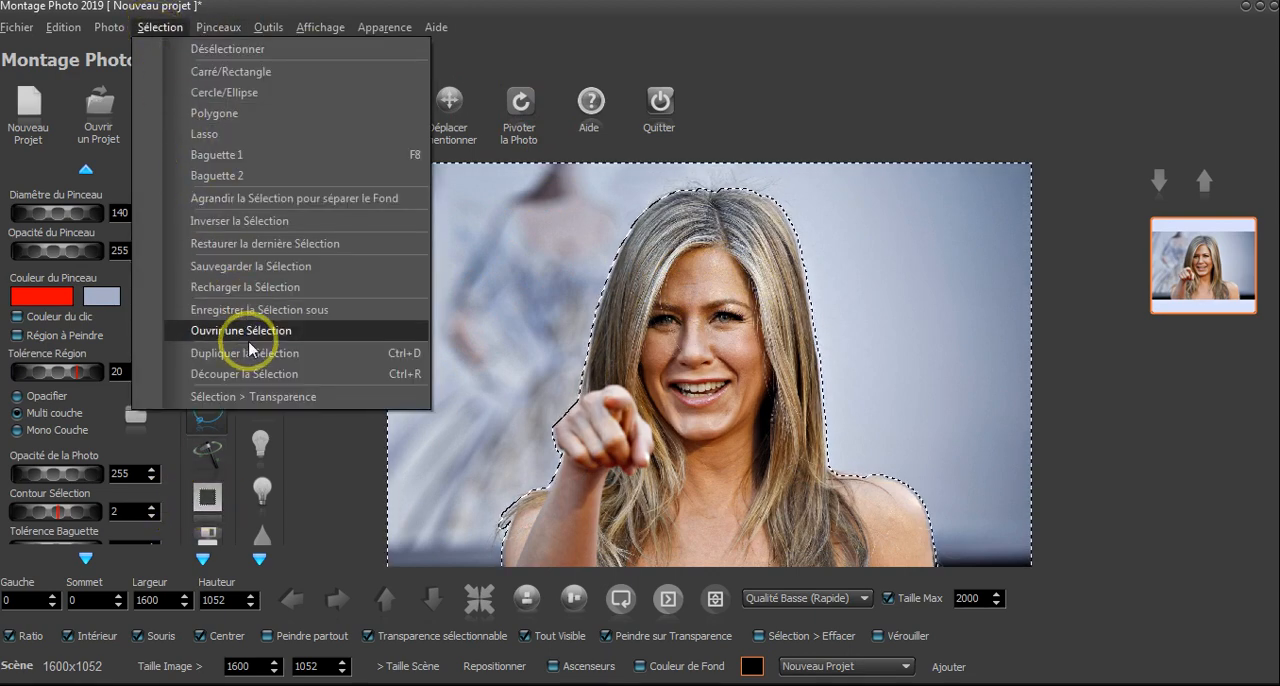
{"action": "left_click", "coordinate": [264, 398]}
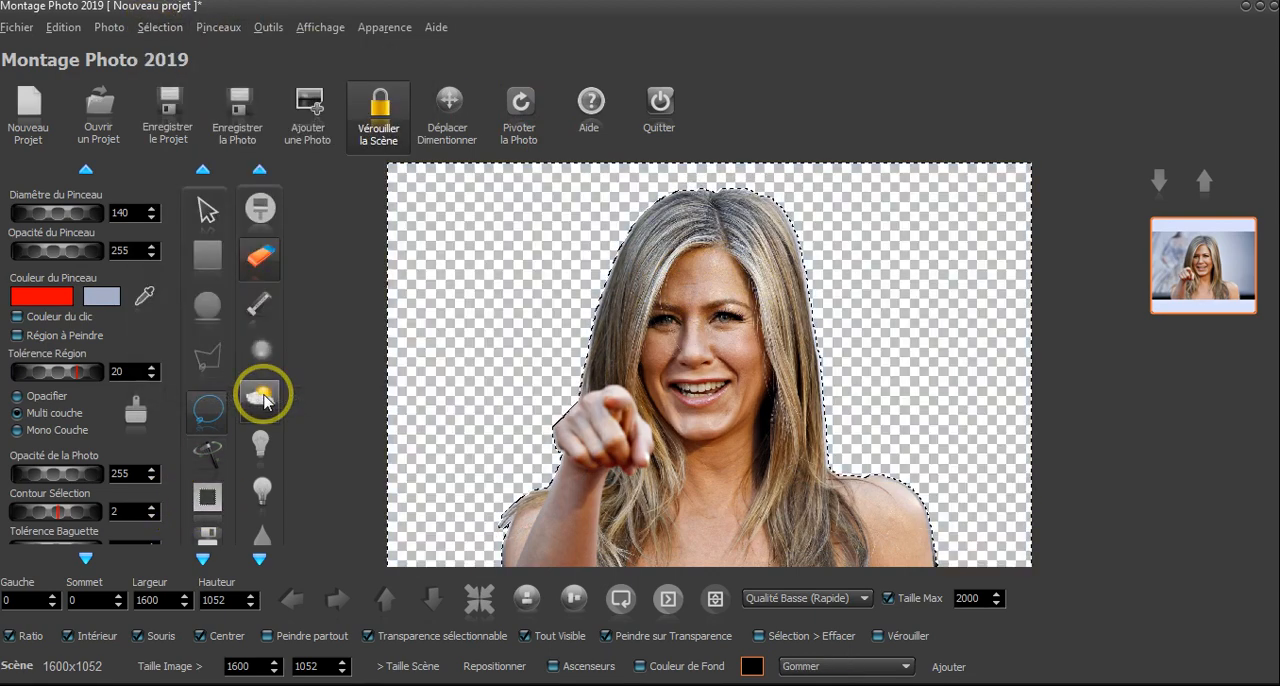
- Clear the selection with the eraser kept active and inspect the cutout's edge along the hair
{"action": "left_click", "coordinate": [148, 29]}
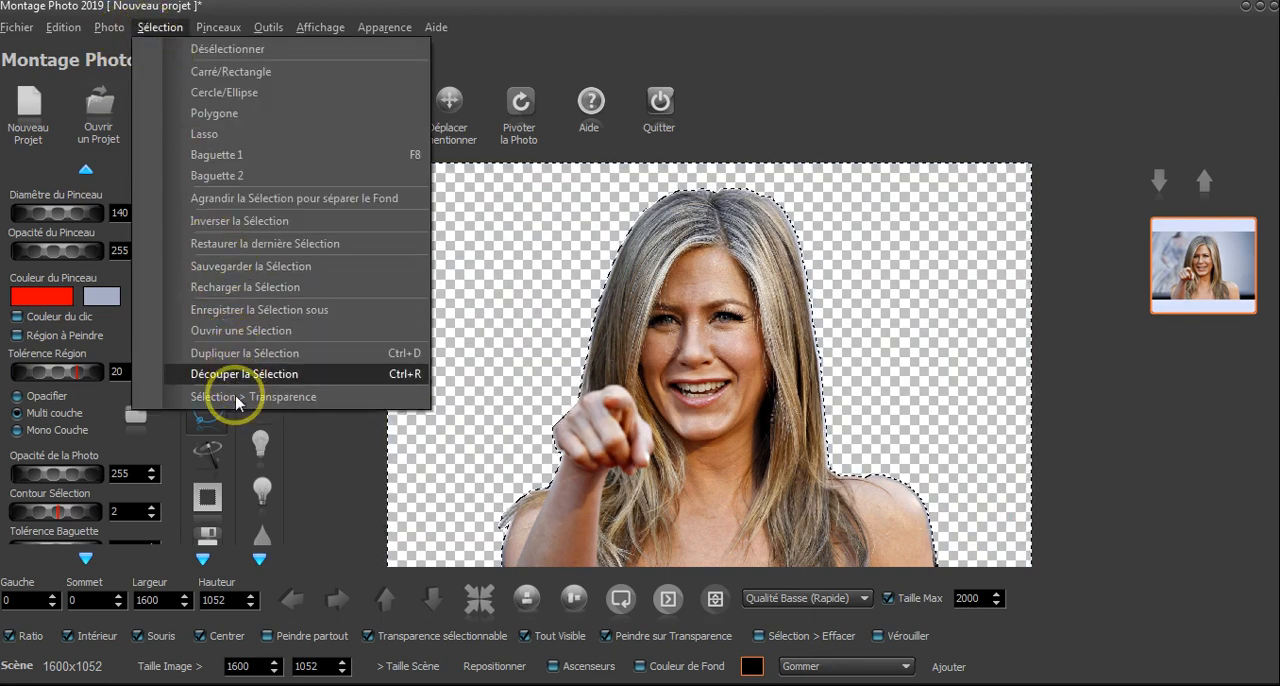
{"action": "left_click", "coordinate": [522, 30]}
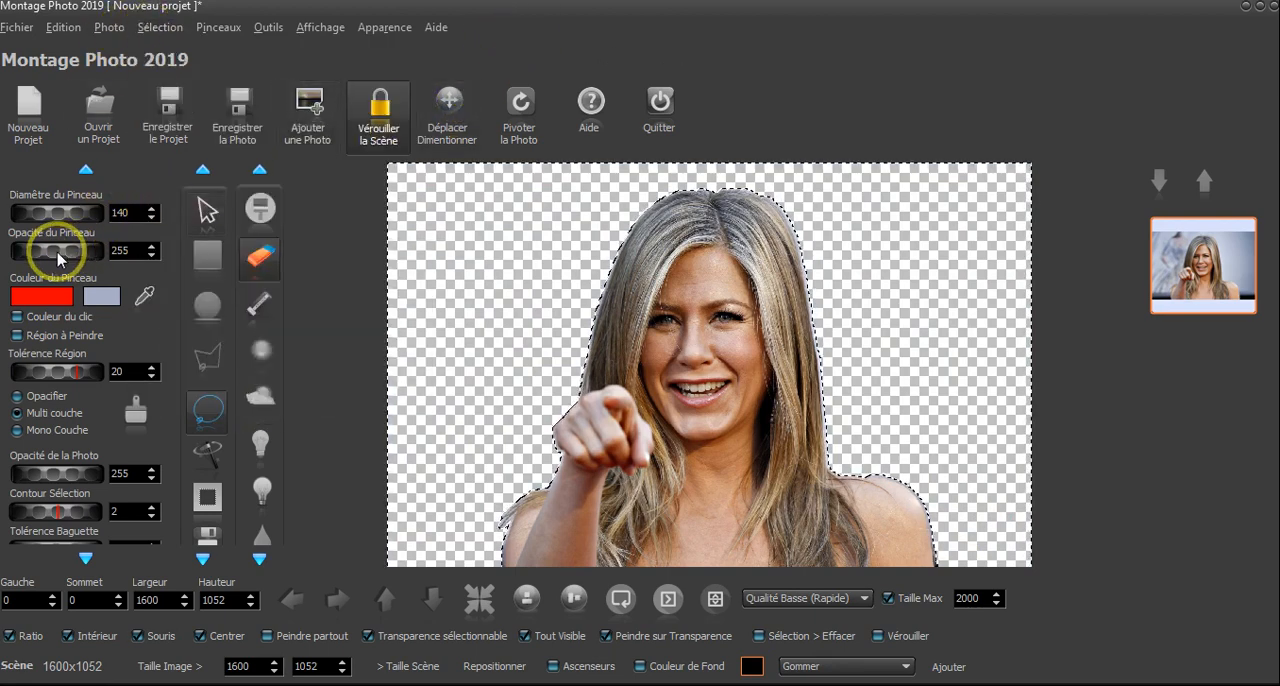
{"action": "left_click", "coordinate": [259, 302]}
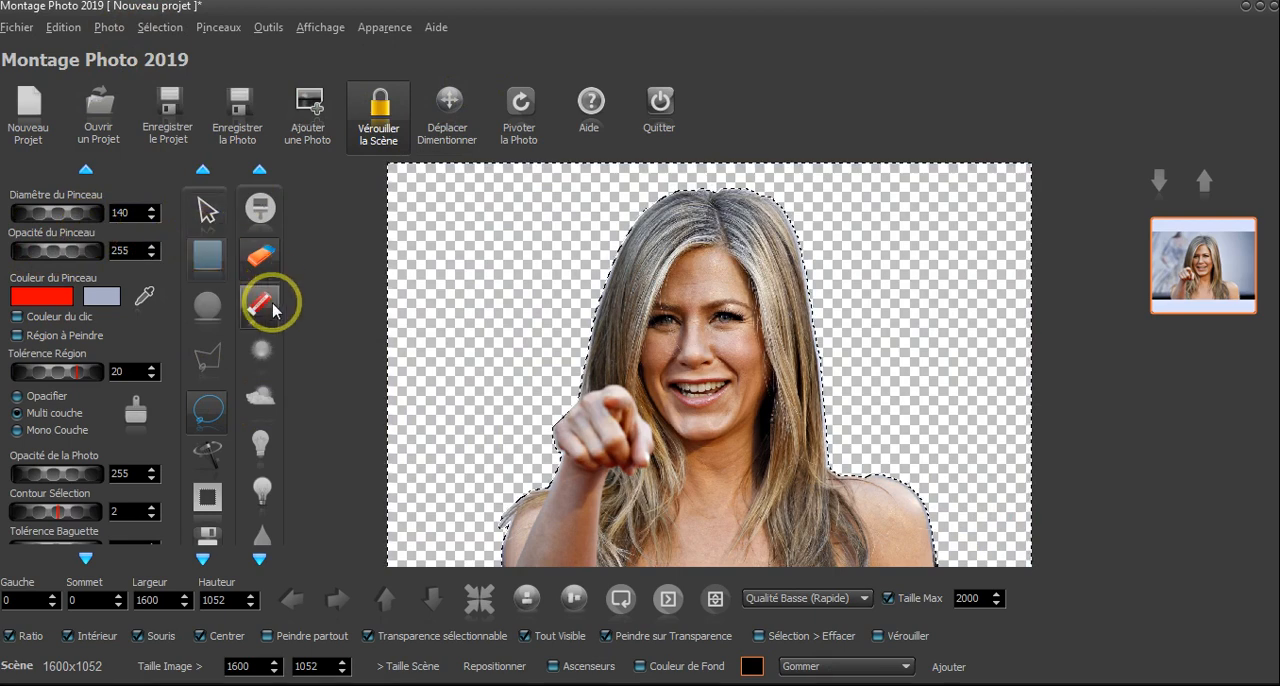
{"action": "left_click", "coordinate": [263, 260]}
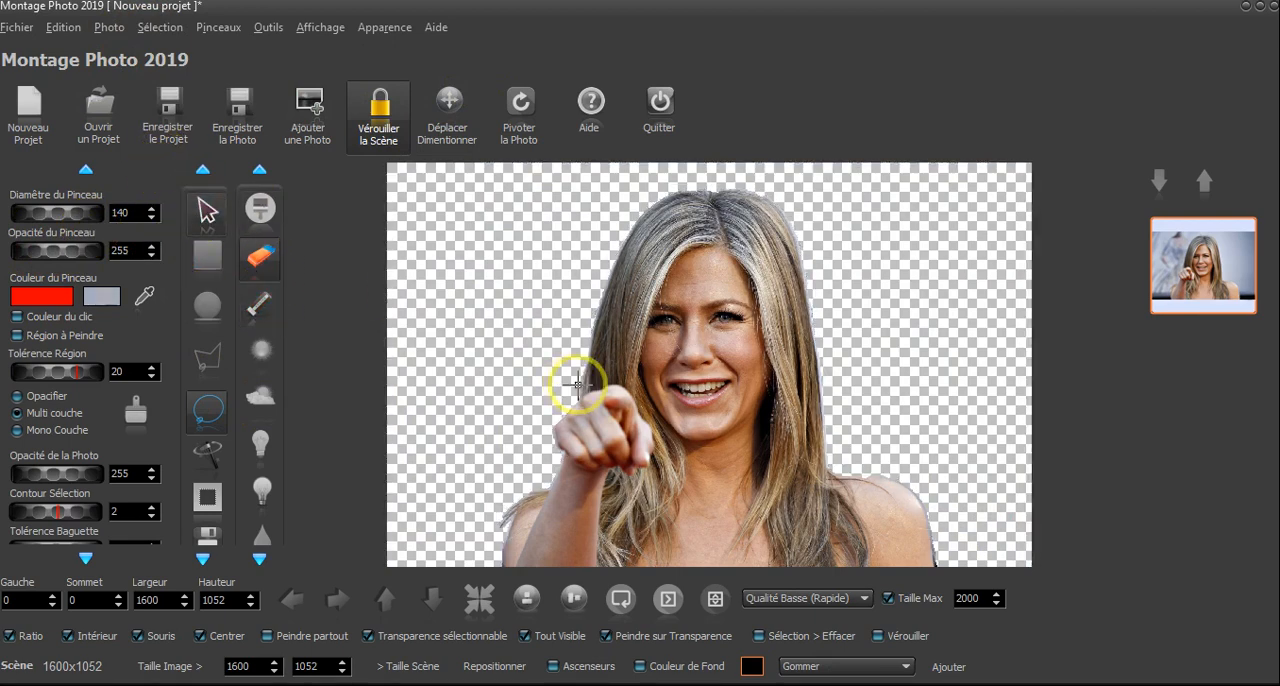
{"action": "scroll", "coordinate": [735, 374], "scroll_direction": "up", "scroll_amount": 2}
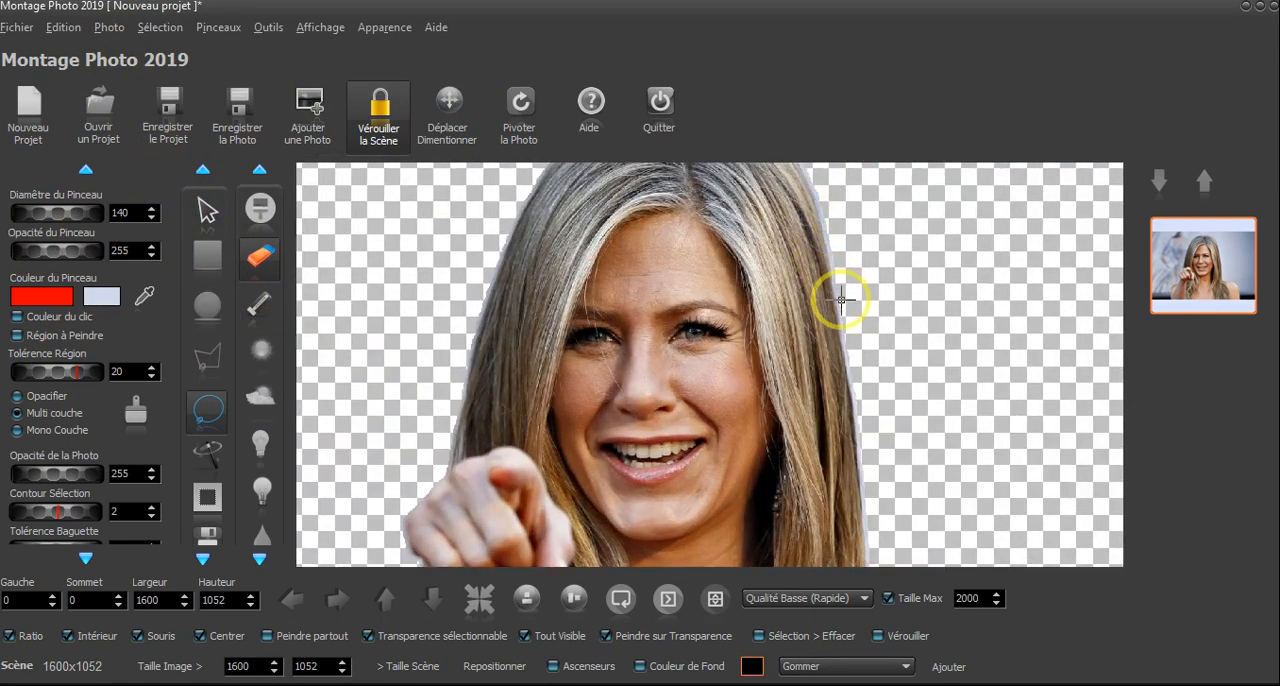
{"action": "scroll", "coordinate": [905, 320], "scroll_direction": "down", "scroll_amount": 2}
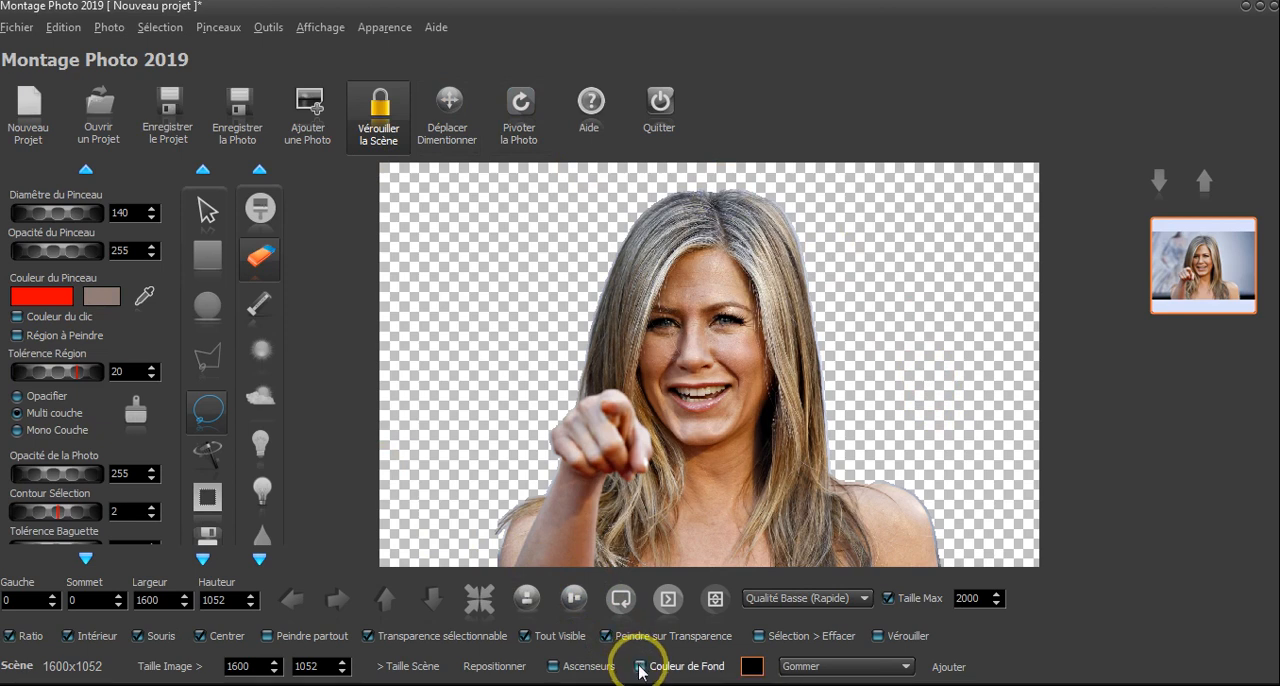
- Turn on the black background colour behind the cutout and view the colour choices without picking another
{"action": "left_click", "coordinate": [640, 666]}
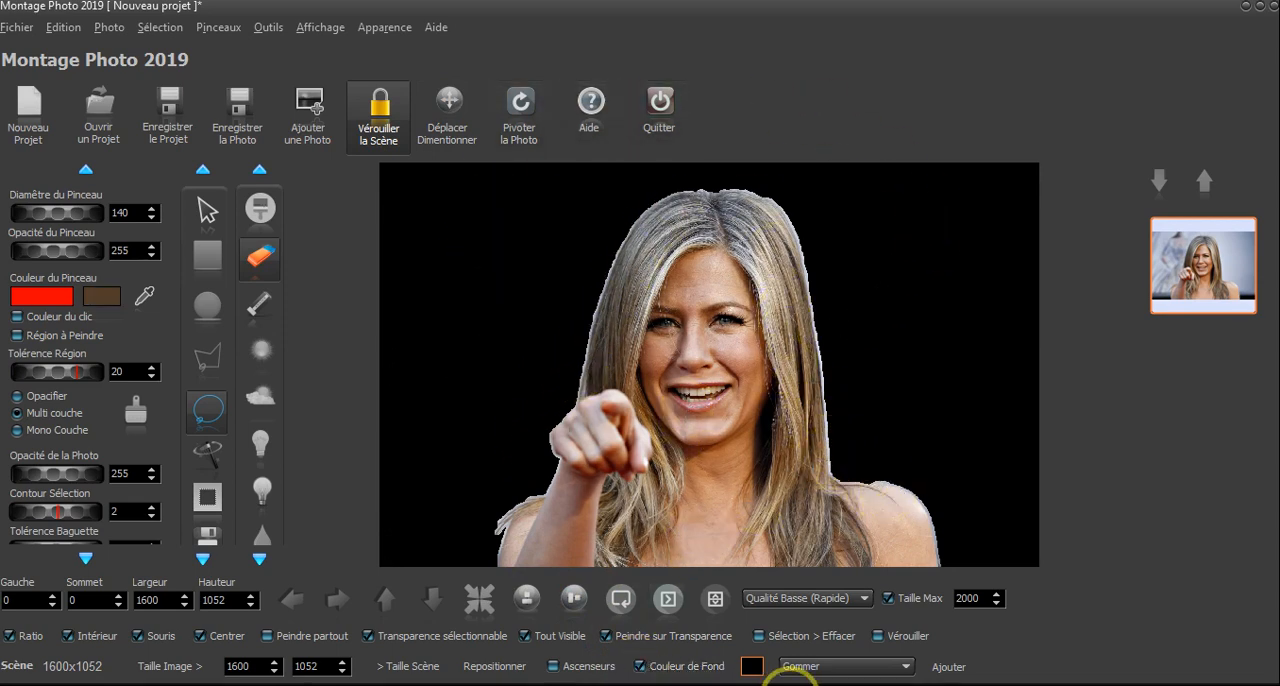
{"action": "left_click", "coordinate": [751, 666]}
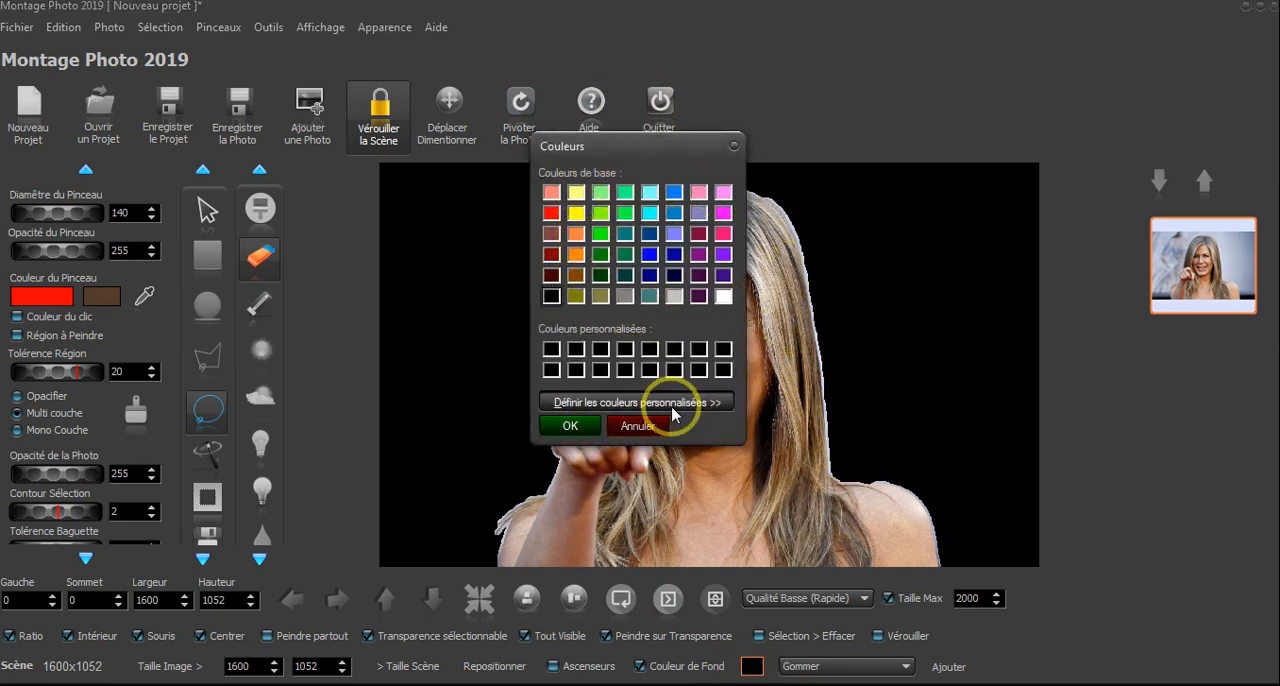
{"action": "left_click", "coordinate": [600, 401]}
{"action": "left_click", "coordinate": [640, 425]}
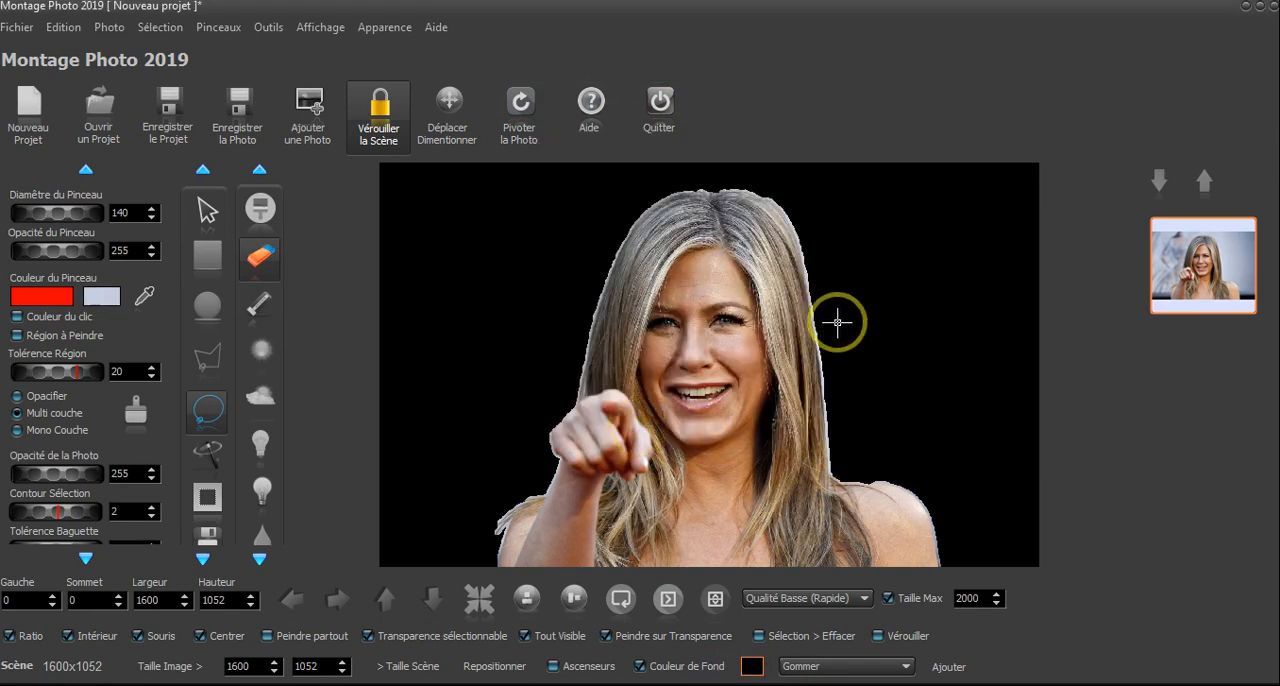
- Examine the cutout's edges up close on both sides of the hair against the black background
{"action": "scroll", "coordinate": [838, 322], "scroll_direction": "up", "scroll_amount": 5}
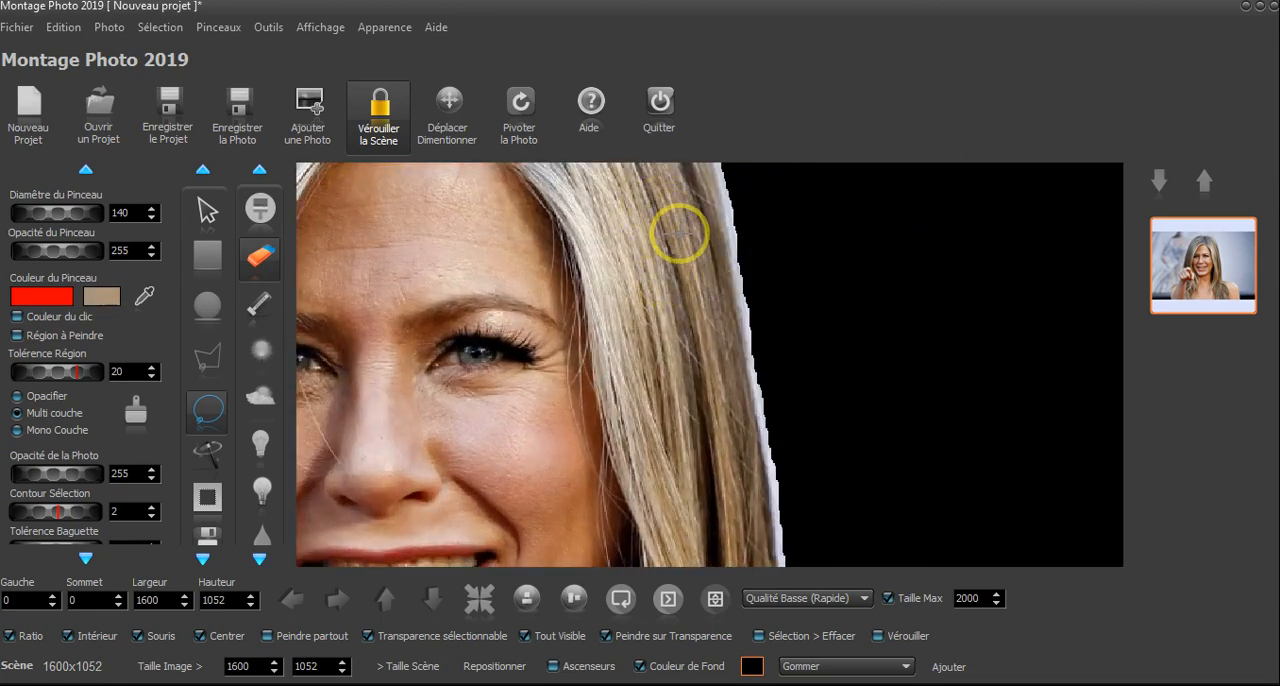
{"action": "scroll", "coordinate": [779, 436], "scroll_direction": "down", "scroll_amount": 5}
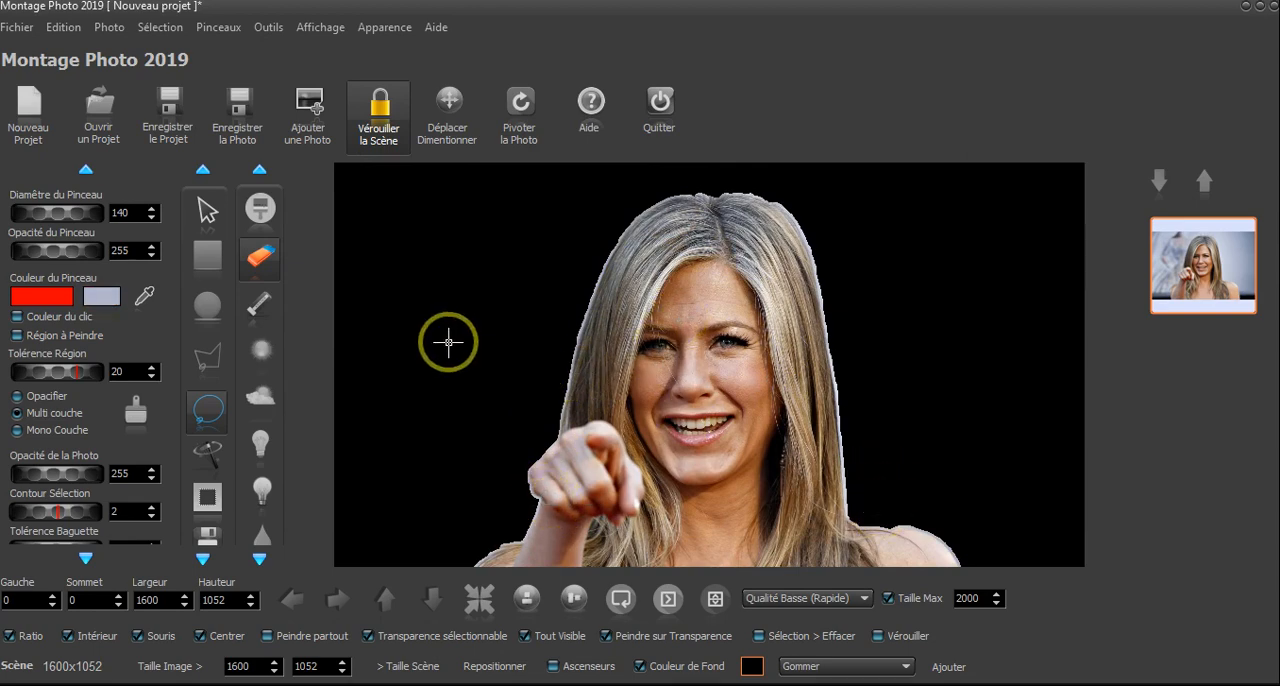
{"action": "scroll", "coordinate": [608, 382], "scroll_direction": "up", "scroll_amount": 2}
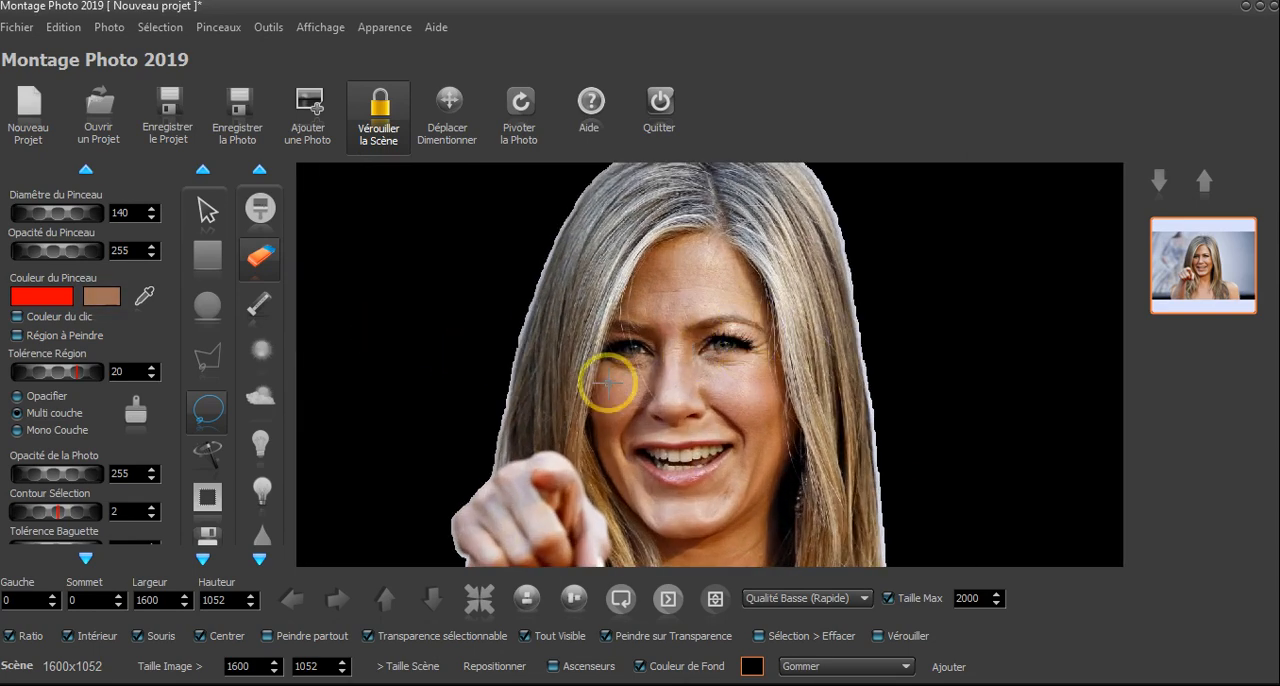
{"action": "scroll", "coordinate": [548, 304], "scroll_direction": "up", "scroll_amount": 3}
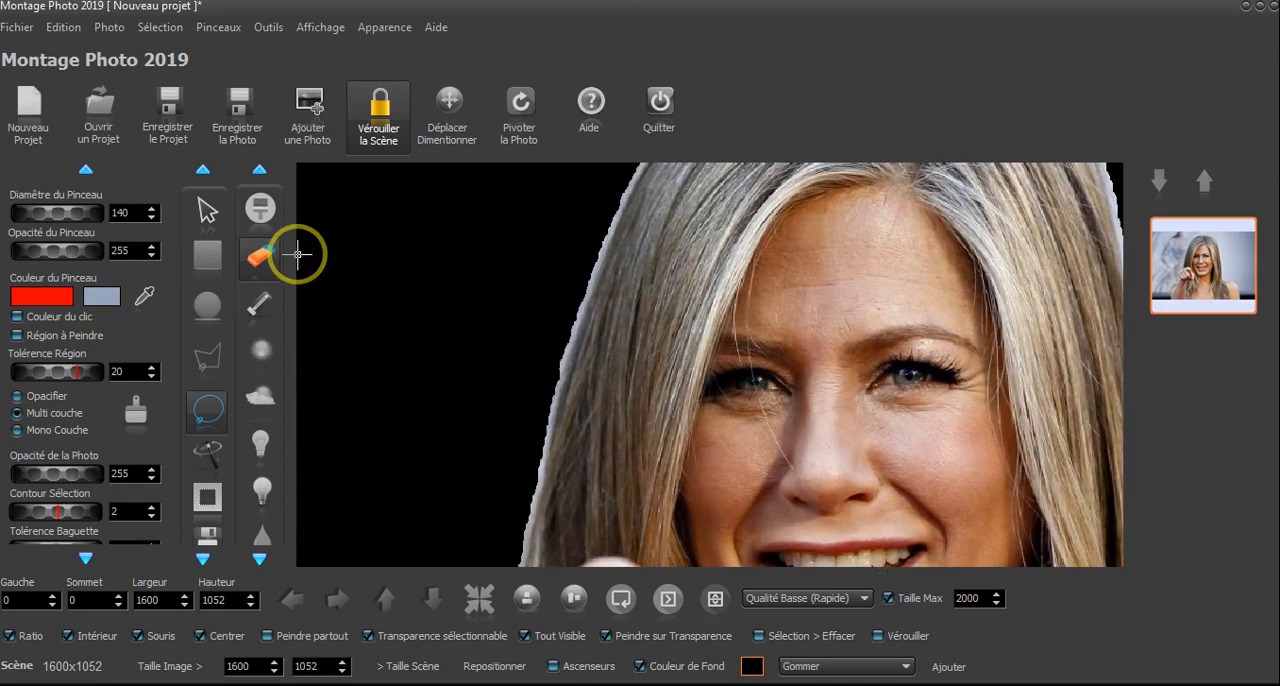
{"action": "left_click", "coordinate": [263, 257]}
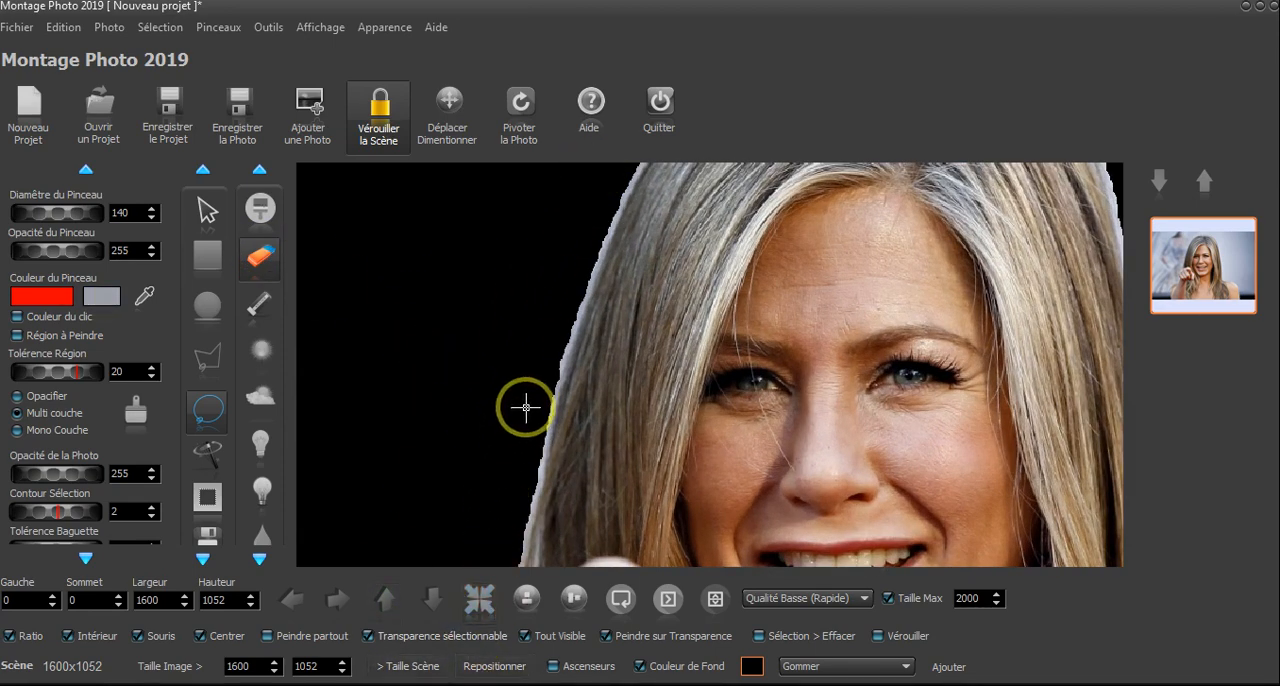
{"action": "scroll", "coordinate": [509, 363], "scroll_direction": "up", "scroll_amount": 1}
{"action": "scroll", "coordinate": [582, 357], "scroll_direction": "down", "scroll_amount": 1}
{"action": "scroll", "coordinate": [582, 357], "scroll_direction": "down", "scroll_amount": 4}
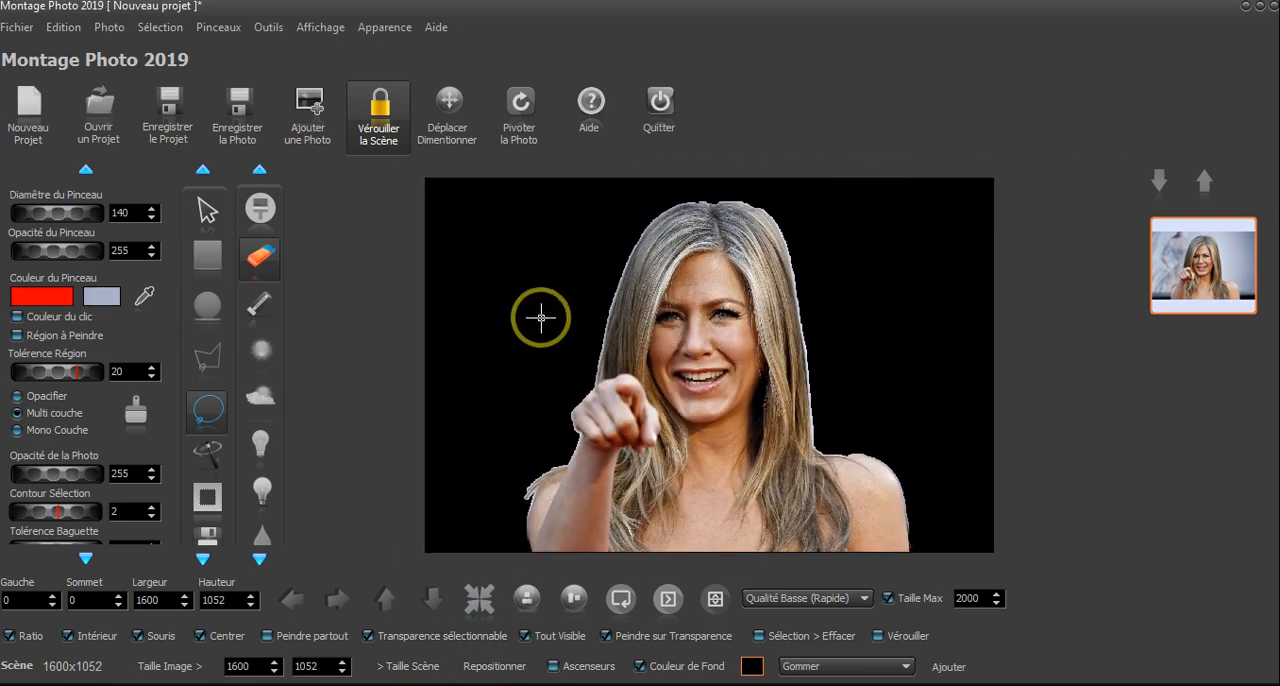
- Display the photo's mask in place of the cutout image
{"action": "left_click", "coordinate": [120, 30]}
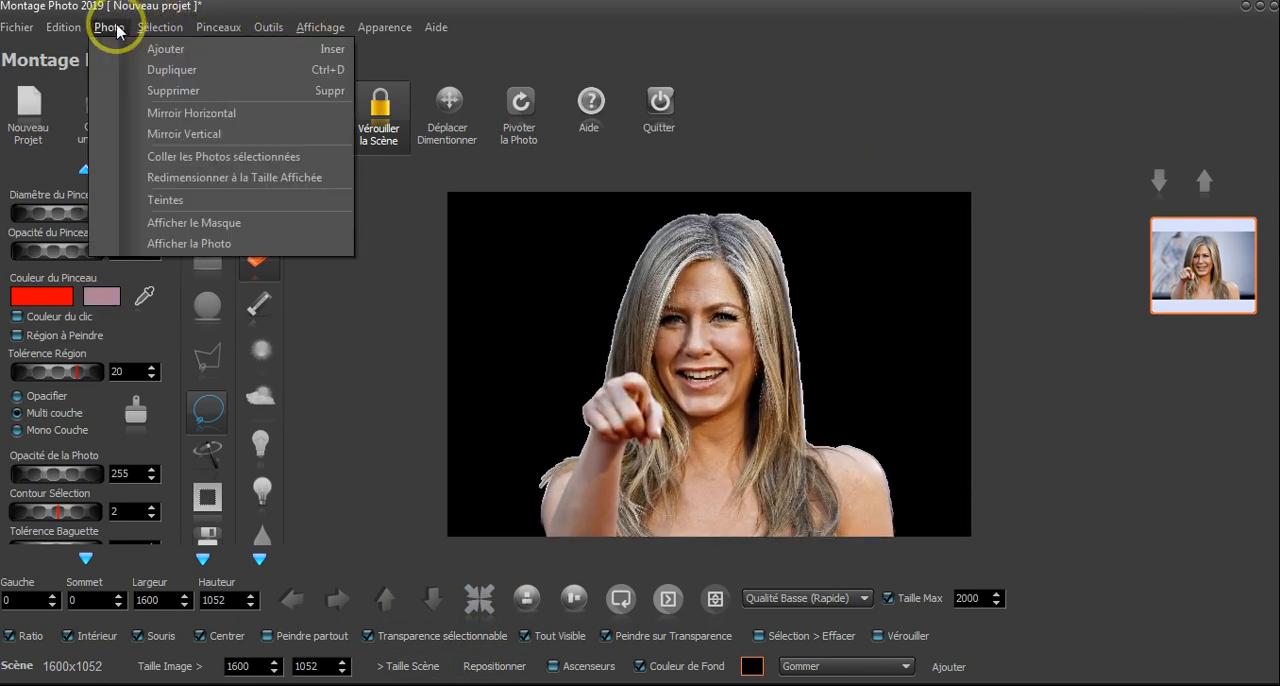
{"action": "left_click", "coordinate": [176, 223]}
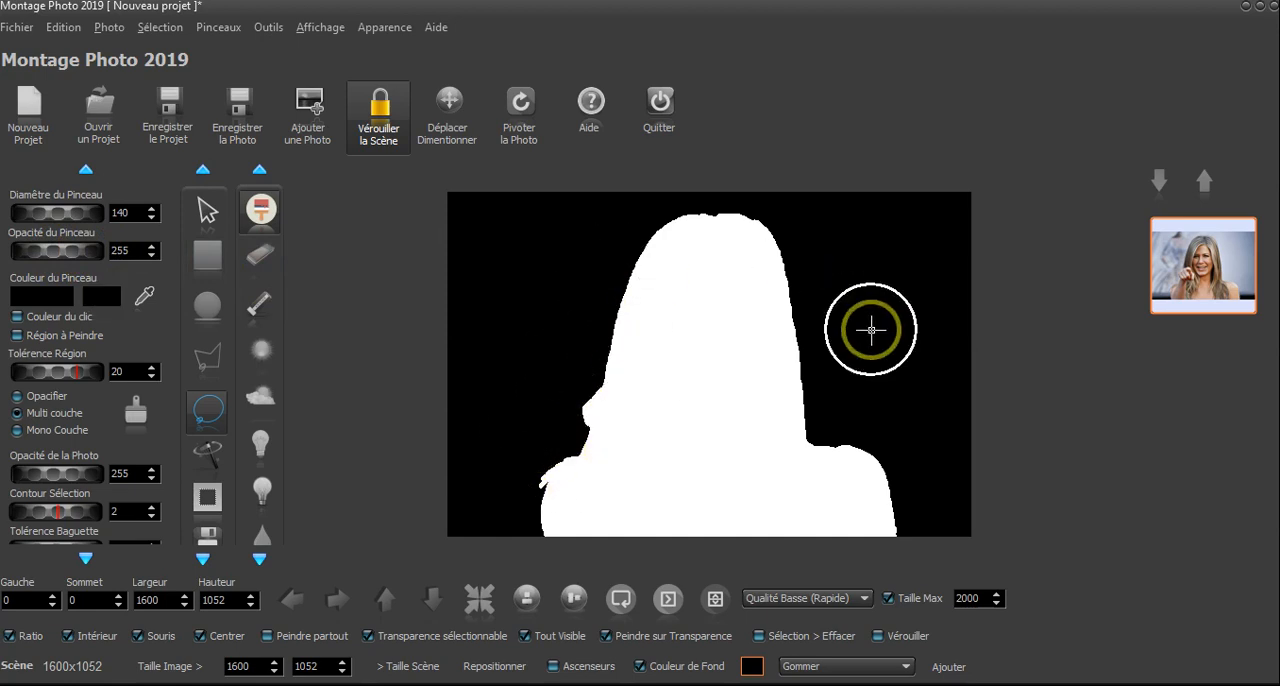
- Try outlining the black area beside the hair with a freehand selection on the mask, and clear that selection
{"action": "scroll", "coordinate": [571, 337], "scroll_direction": "up", "scroll_amount": 2}
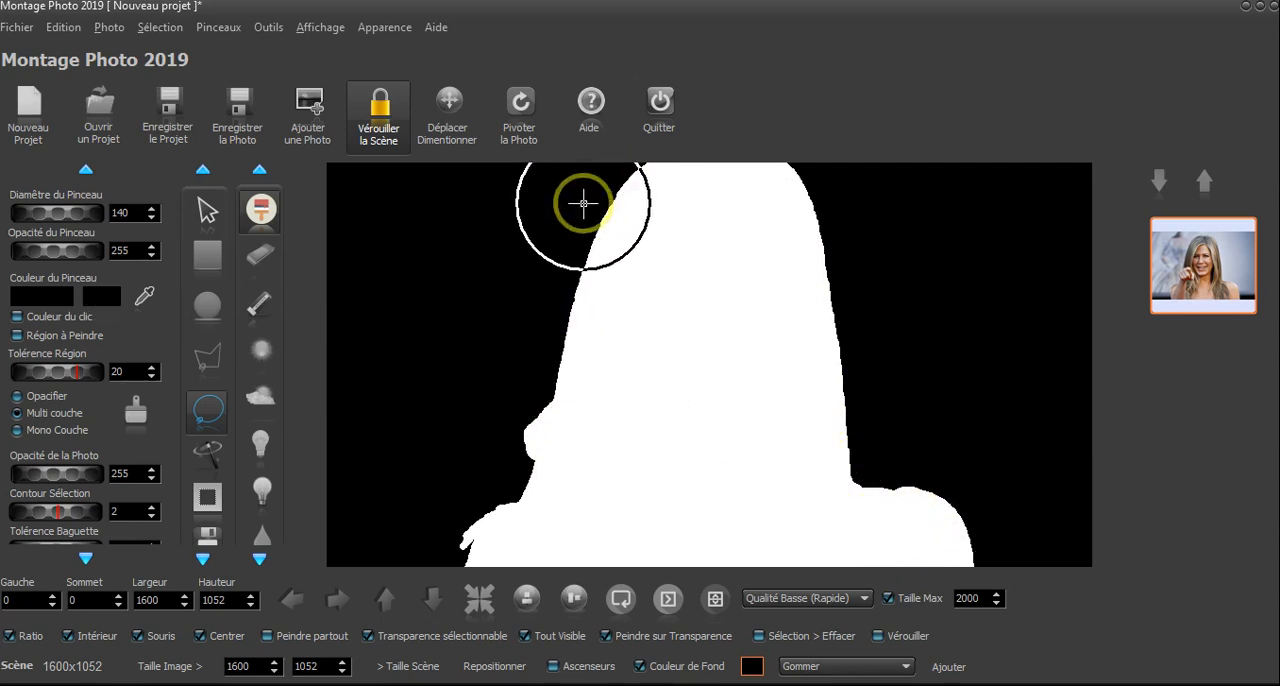
{"action": "scroll", "coordinate": [587, 355], "scroll_direction": "down", "scroll_amount": 3}
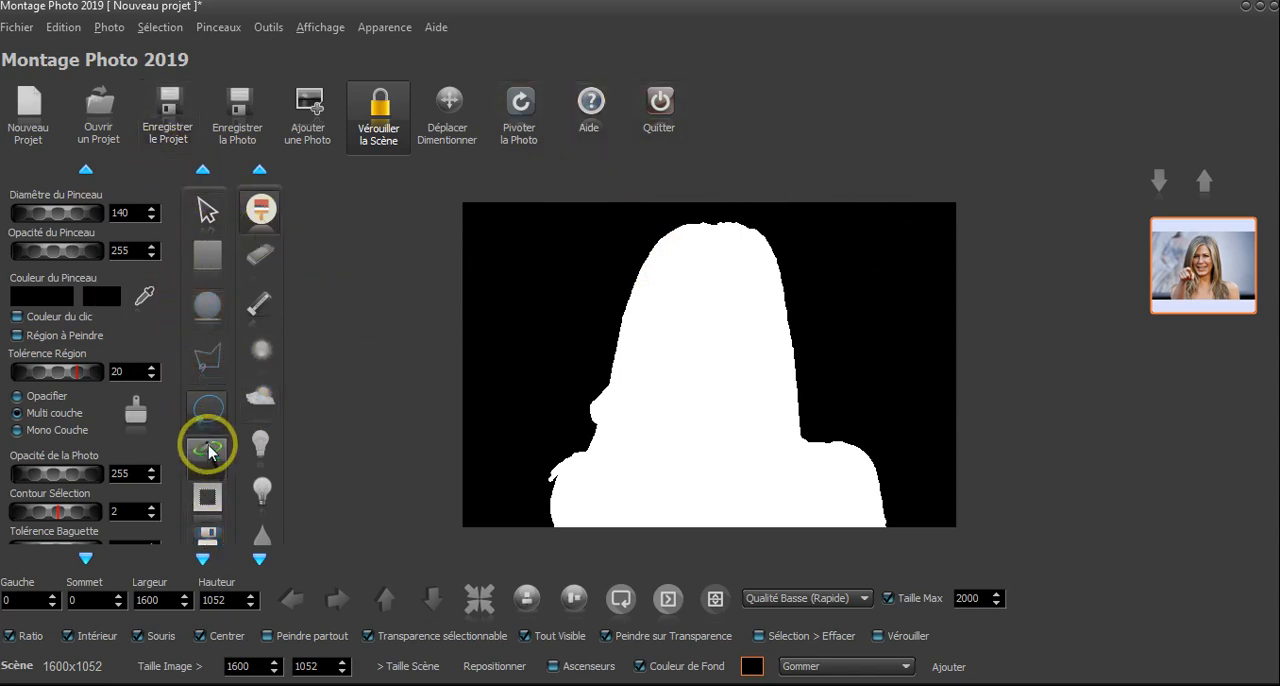
{"action": "mouse_move", "coordinate": [522, 472]}
{"action": "left_mouse_down"}
{"action": "mouse_move", "coordinate": [529, 438]}
{"action": "mouse_move", "coordinate": [587, 371]}
{"action": "left_mouse_up"}
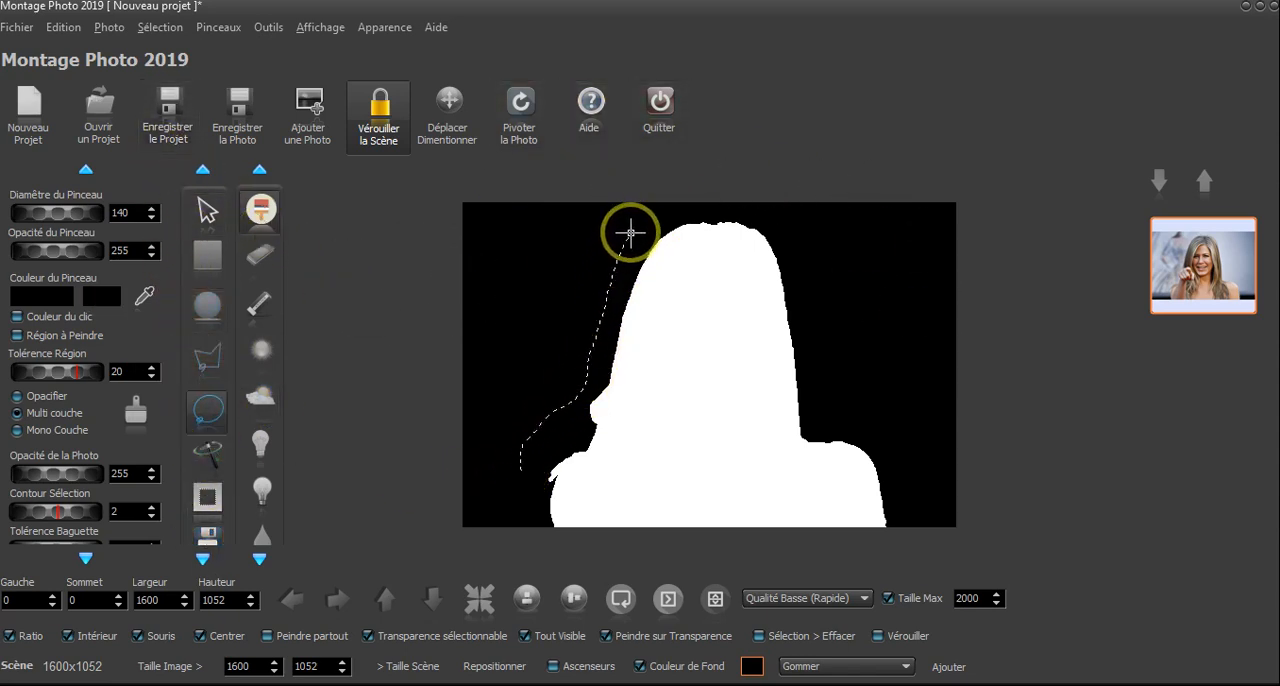
{"action": "mouse_move", "coordinate": [586, 238]}
{"action": "left_mouse_down"}
{"action": "mouse_move", "coordinate": [534, 294]}
{"action": "mouse_move", "coordinate": [475, 432]}
{"action": "left_mouse_up"}
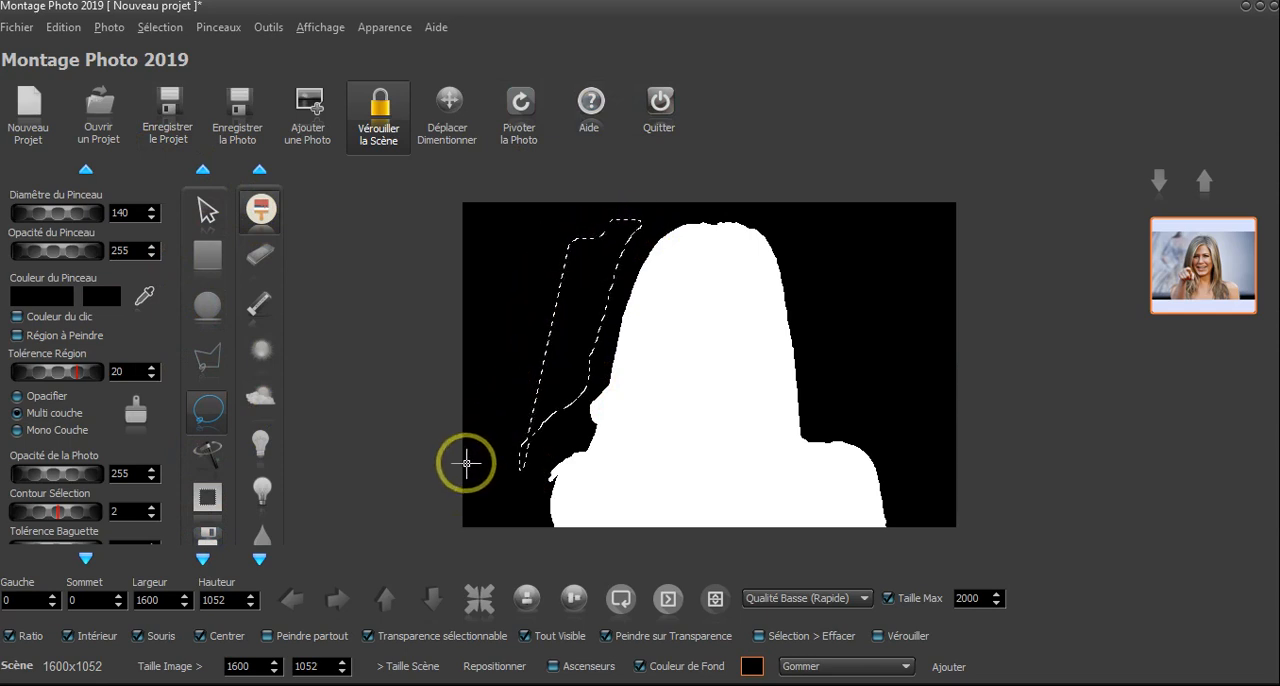
{"action": "left_click", "coordinate": [205, 203]}
{"action": "left_click", "coordinate": [210, 420]}
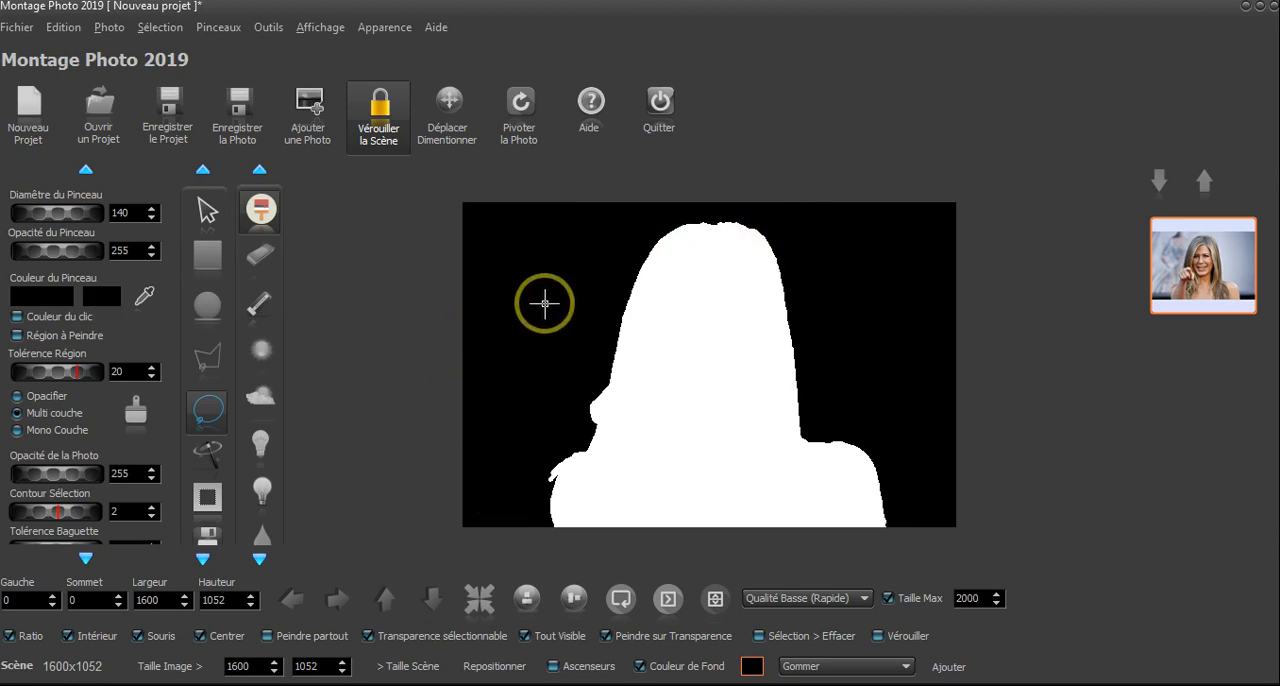
{"action": "left_click", "coordinate": [713, 399]}
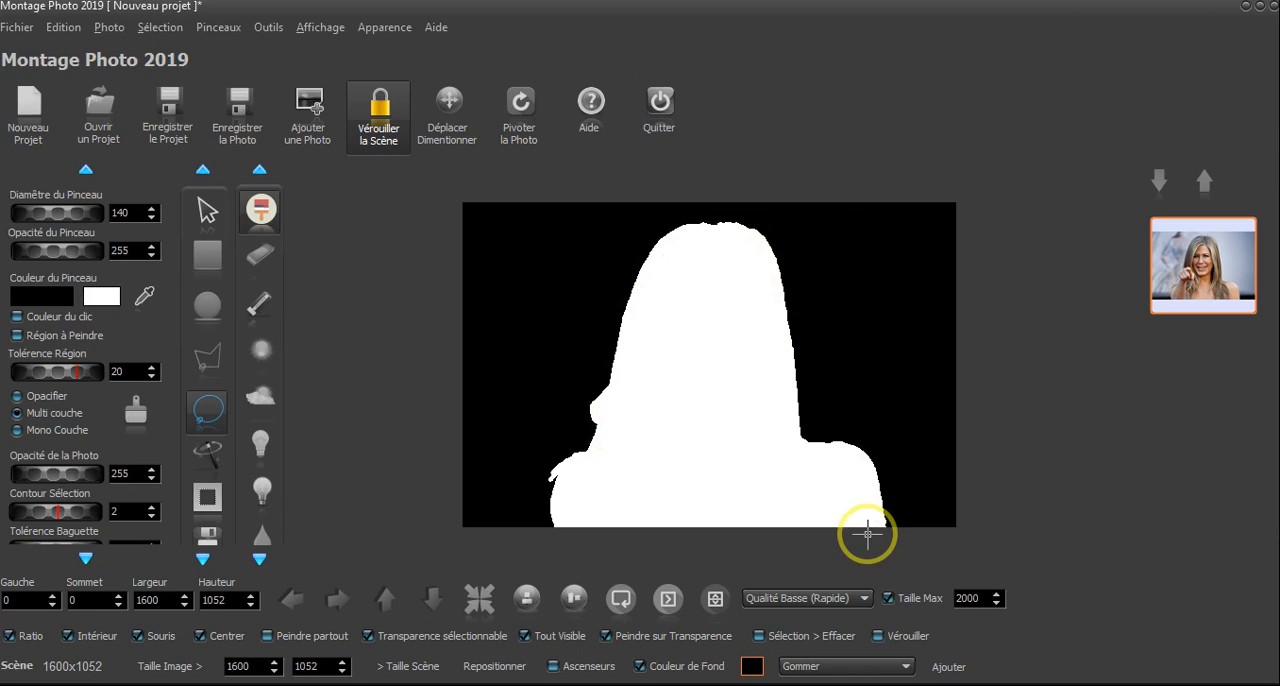
{"action": "left_click", "coordinate": [414, 432]}
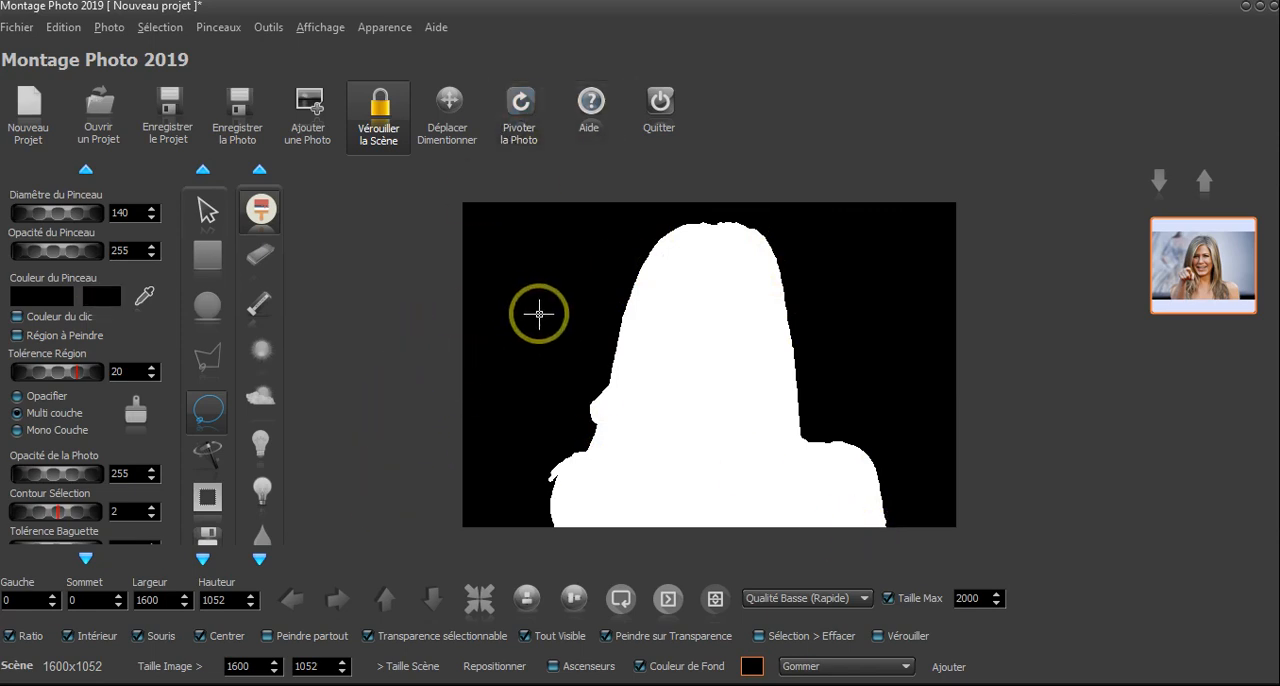
- Select the mask's black background with the magic wand and set the selection contour to 6
{"action": "left_click", "coordinate": [210, 452]}
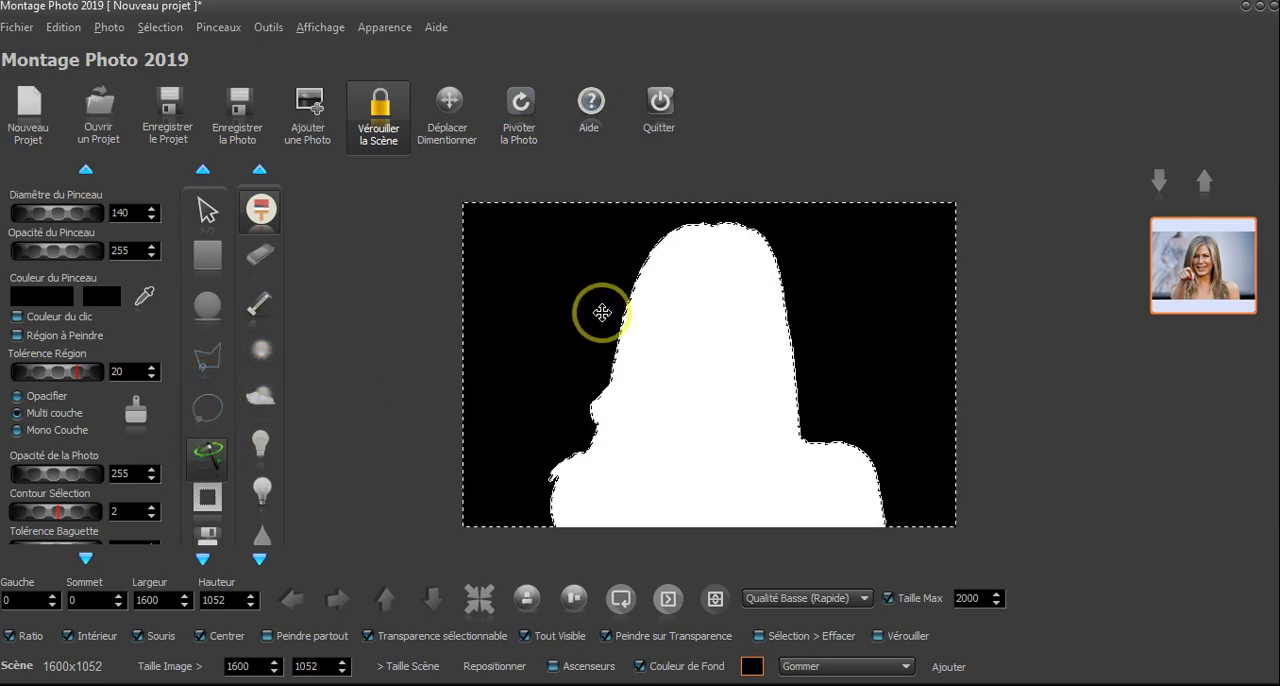
{"action": "scroll", "coordinate": [602, 313], "scroll_direction": "up", "scroll_amount": 2}
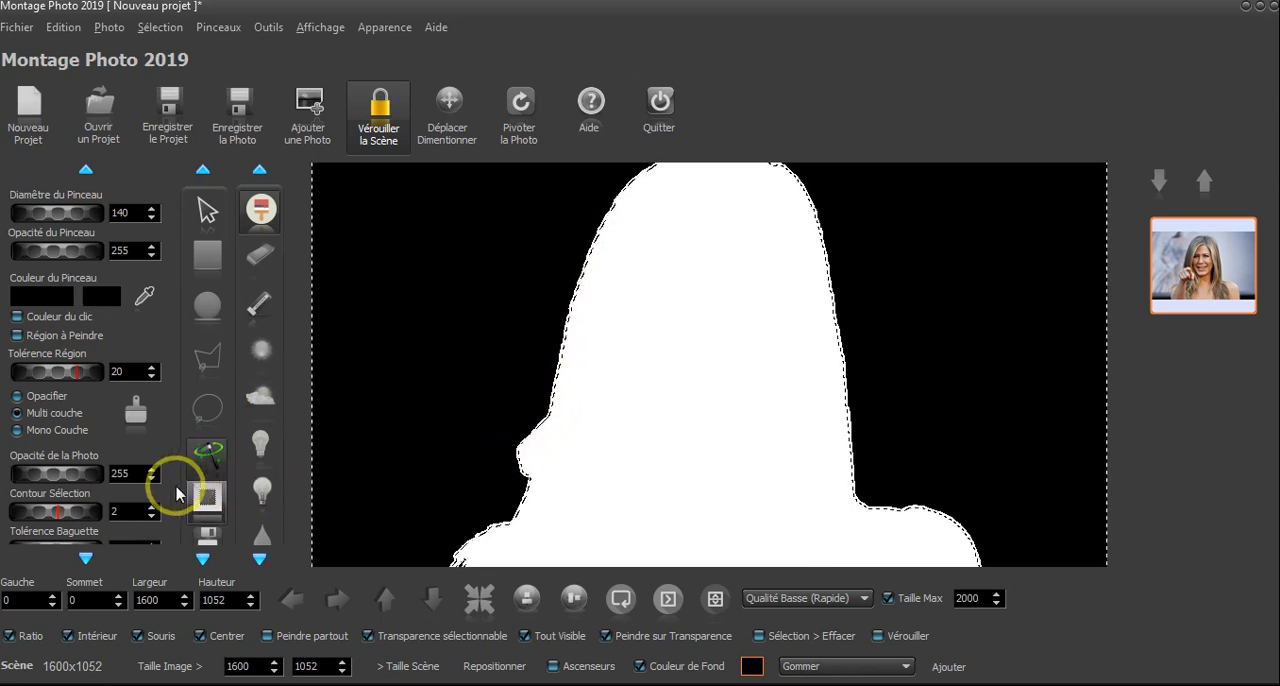
{"action": "double_click", "coordinate": [135, 513]}
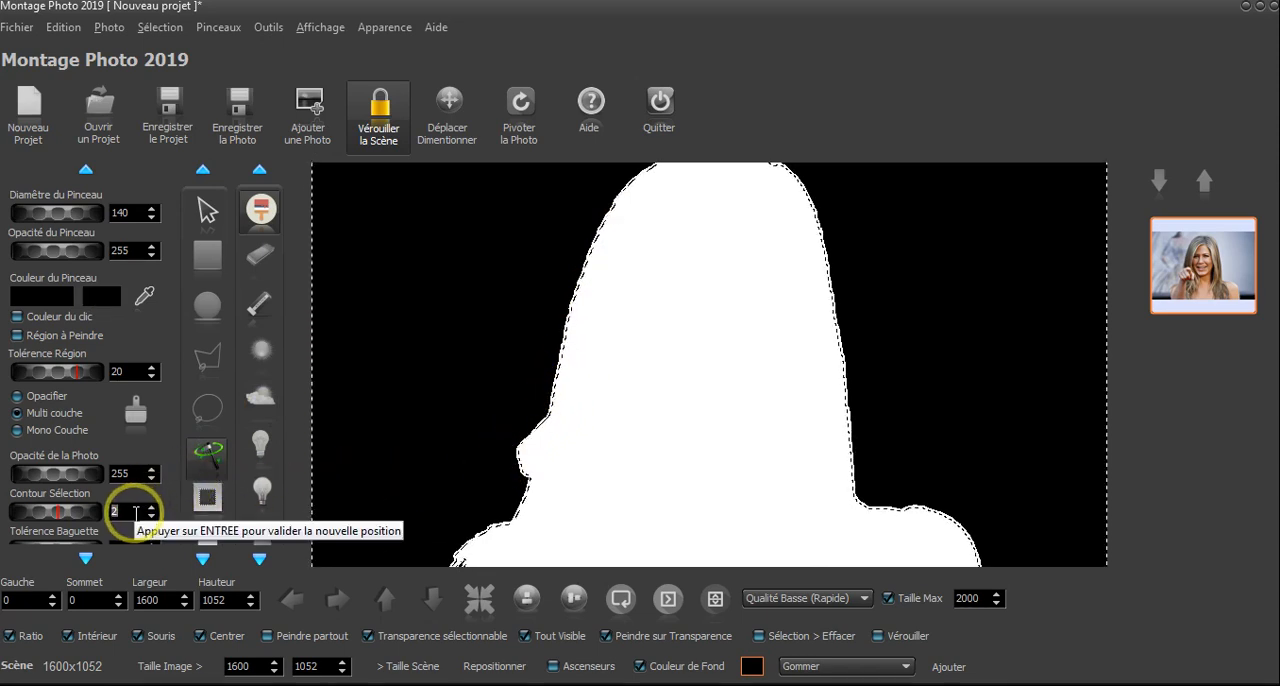
{"action": "type", "text": "6"}
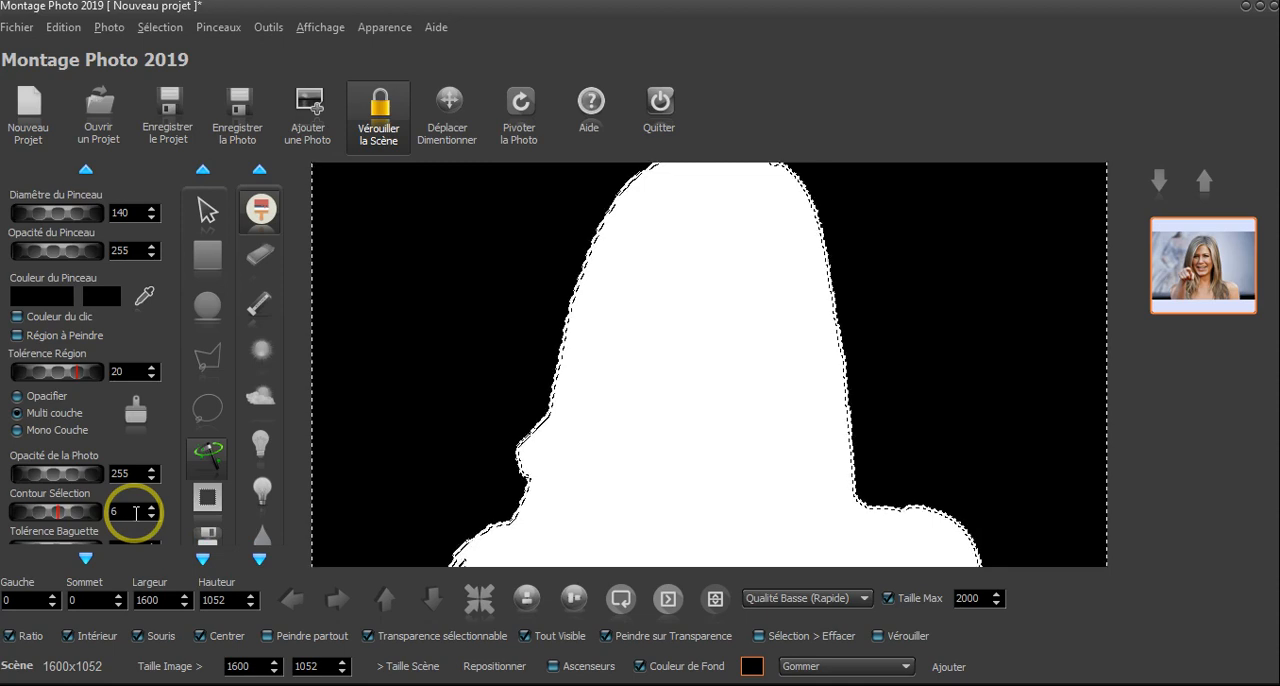
{"action": "key", "text": "Return"}
{"action": "scroll", "coordinate": [598, 263], "scroll_direction": "up", "scroll_amount": 3}
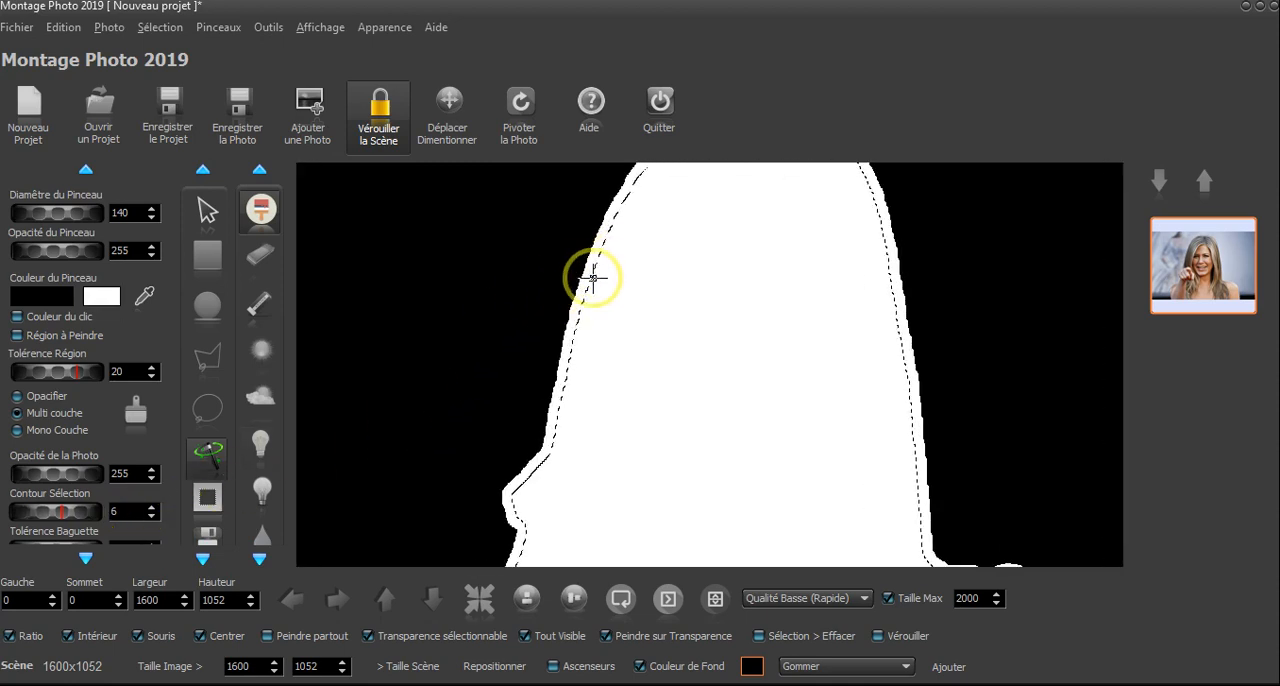
{"action": "scroll", "coordinate": [586, 271], "scroll_direction": "down", "scroll_amount": 4}
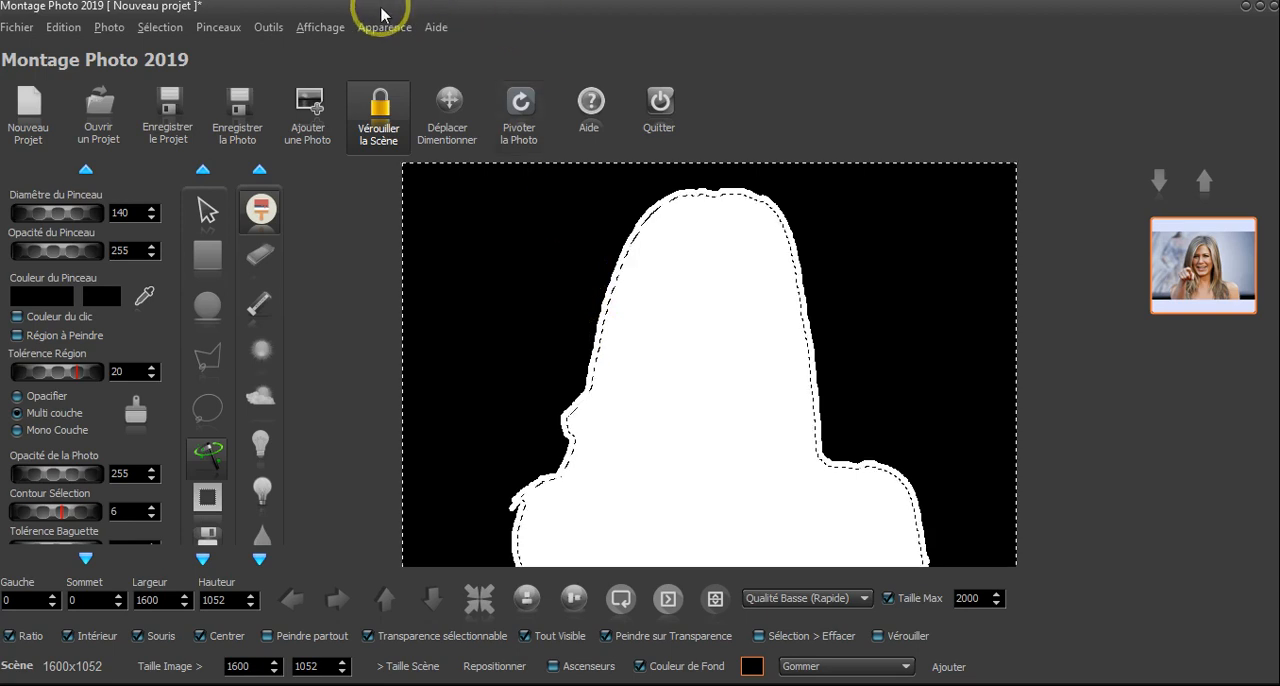
{"action": "left_click", "coordinate": [264, 210]}
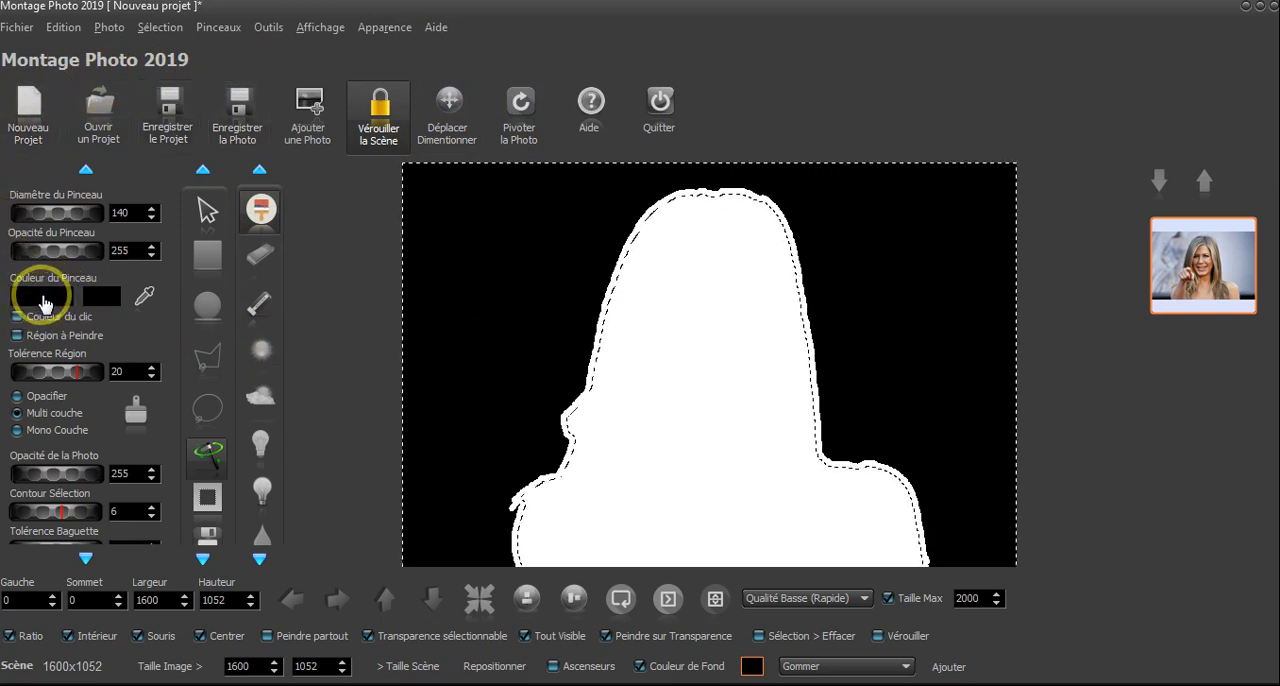
{"action": "left_click", "coordinate": [41, 296]}
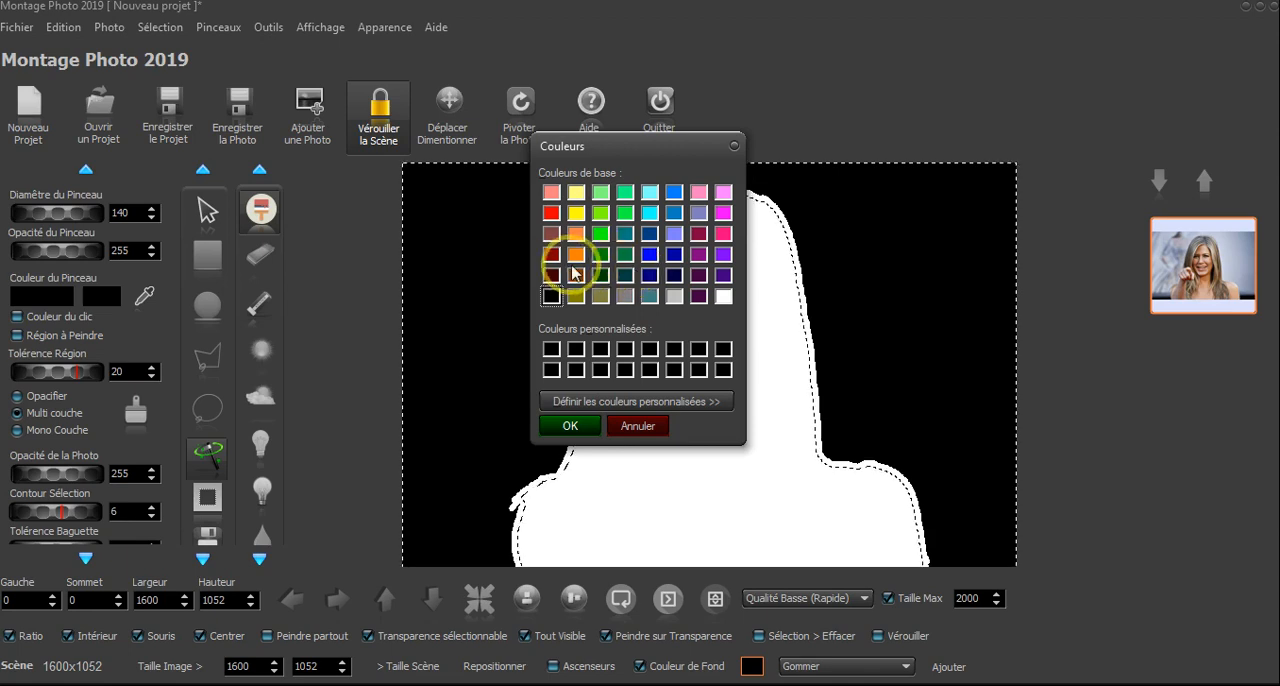
{"action": "left_click", "coordinate": [625, 213]}
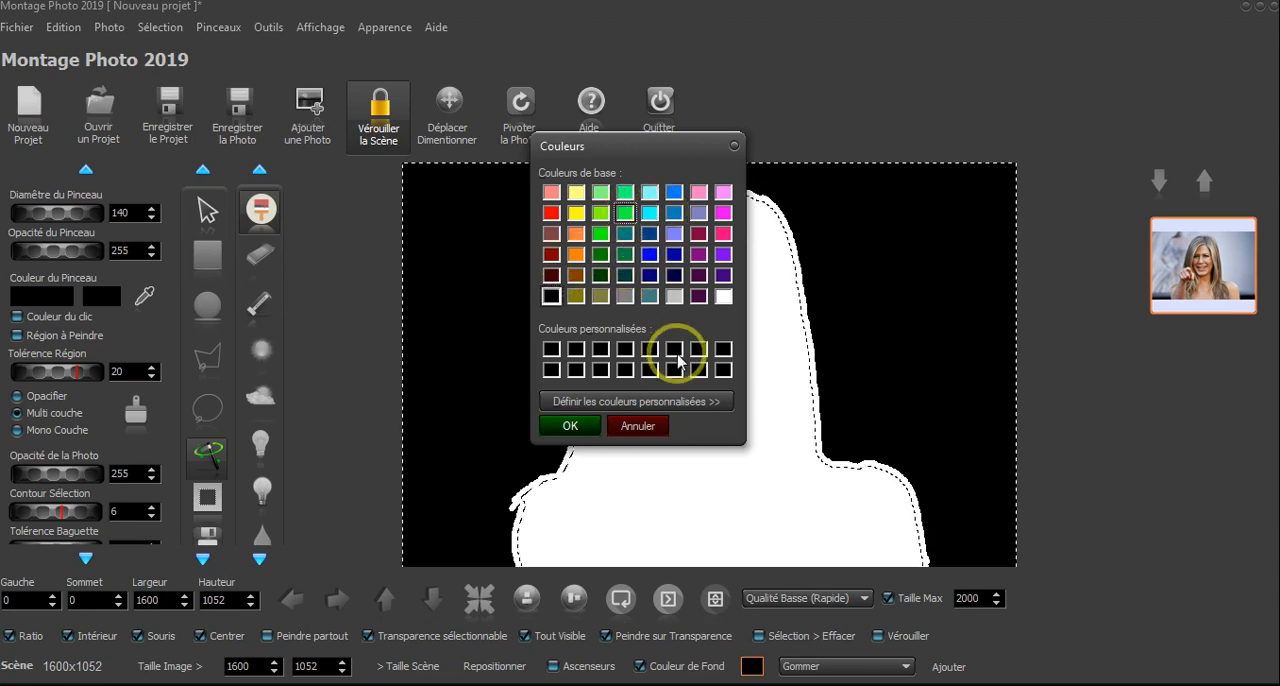
{"action": "left_click", "coordinate": [572, 399]}
{"action": "left_click", "coordinate": [810, 257]}
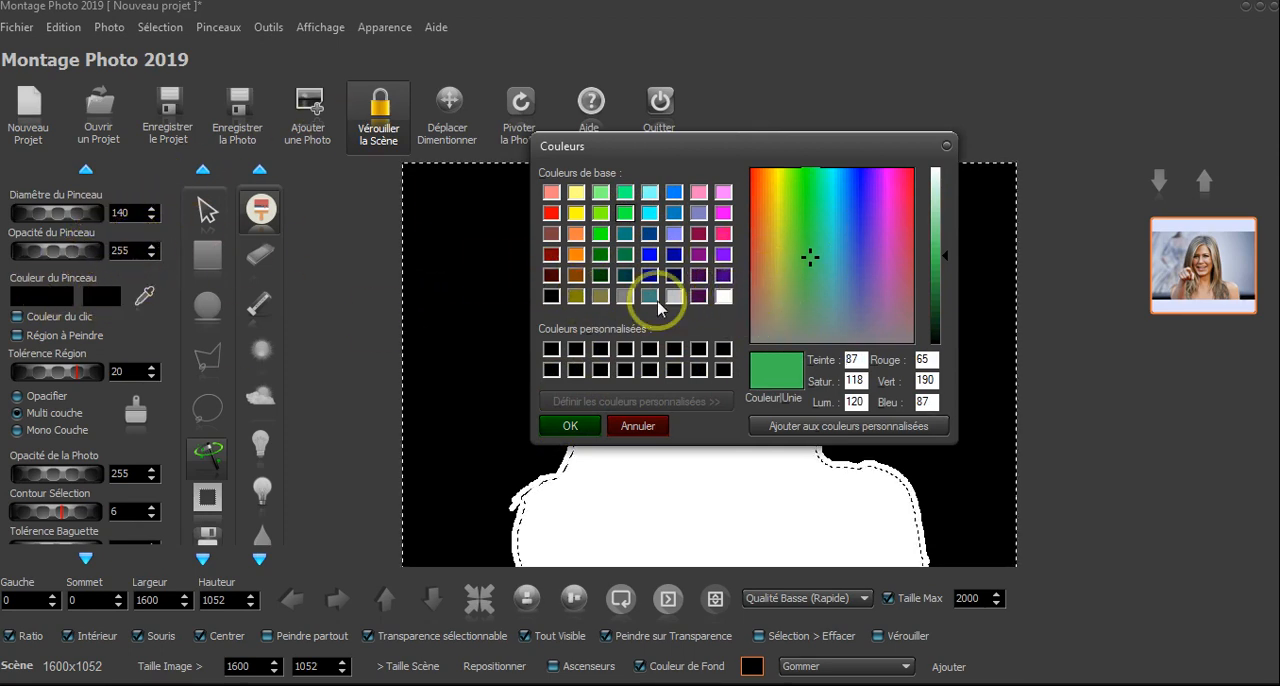
{"action": "left_click", "coordinate": [636, 424]}
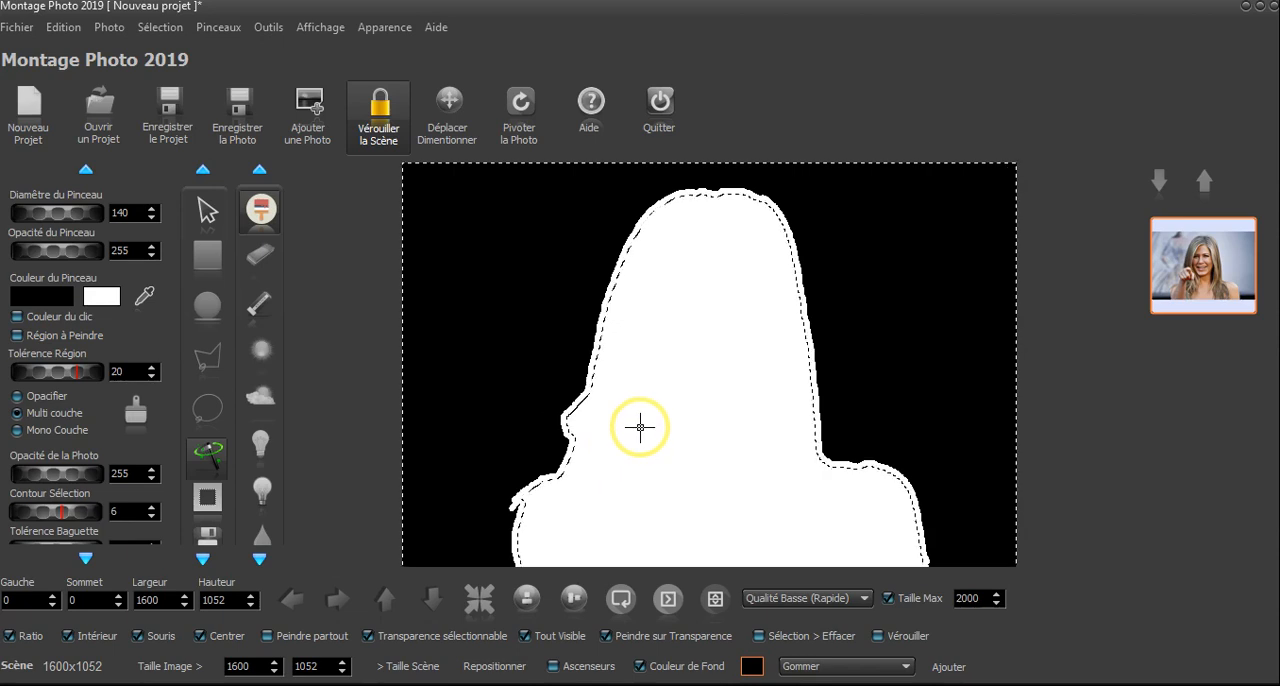
- View the hovered-colour picker's instructions, switching the brush colour to the mask's white and back to black
{"action": "left_click", "coordinate": [102, 296]}
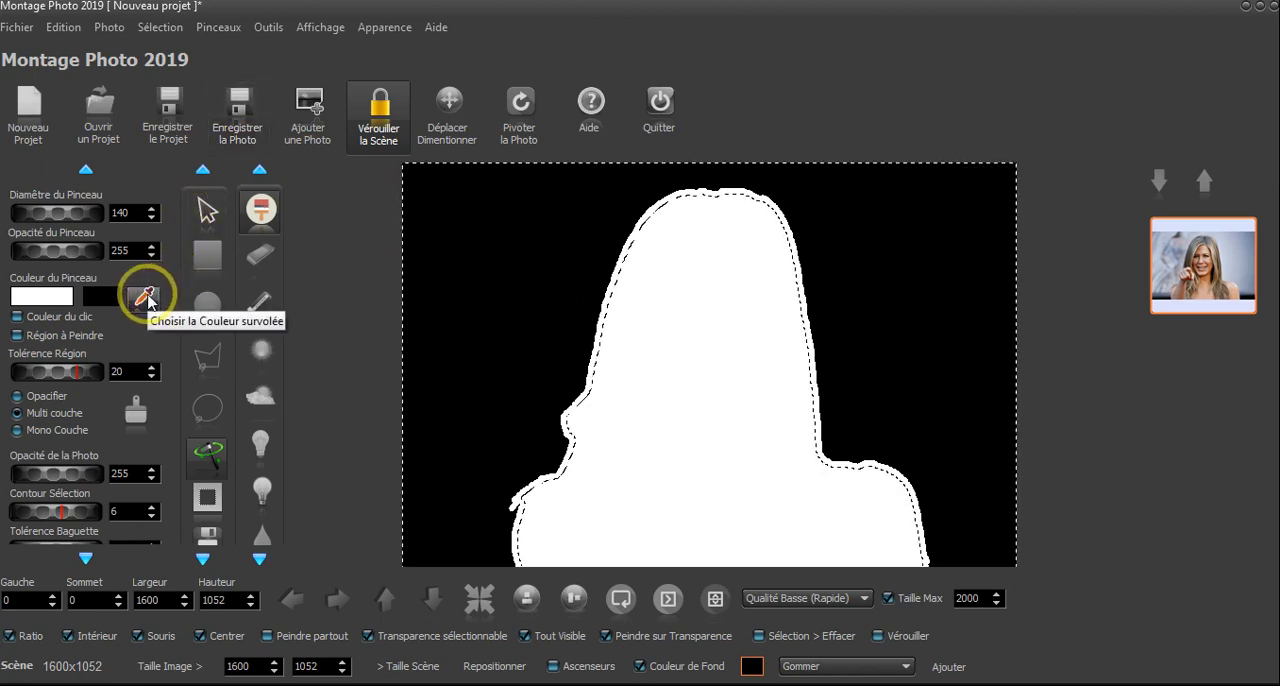
{"action": "left_click", "coordinate": [146, 297]}
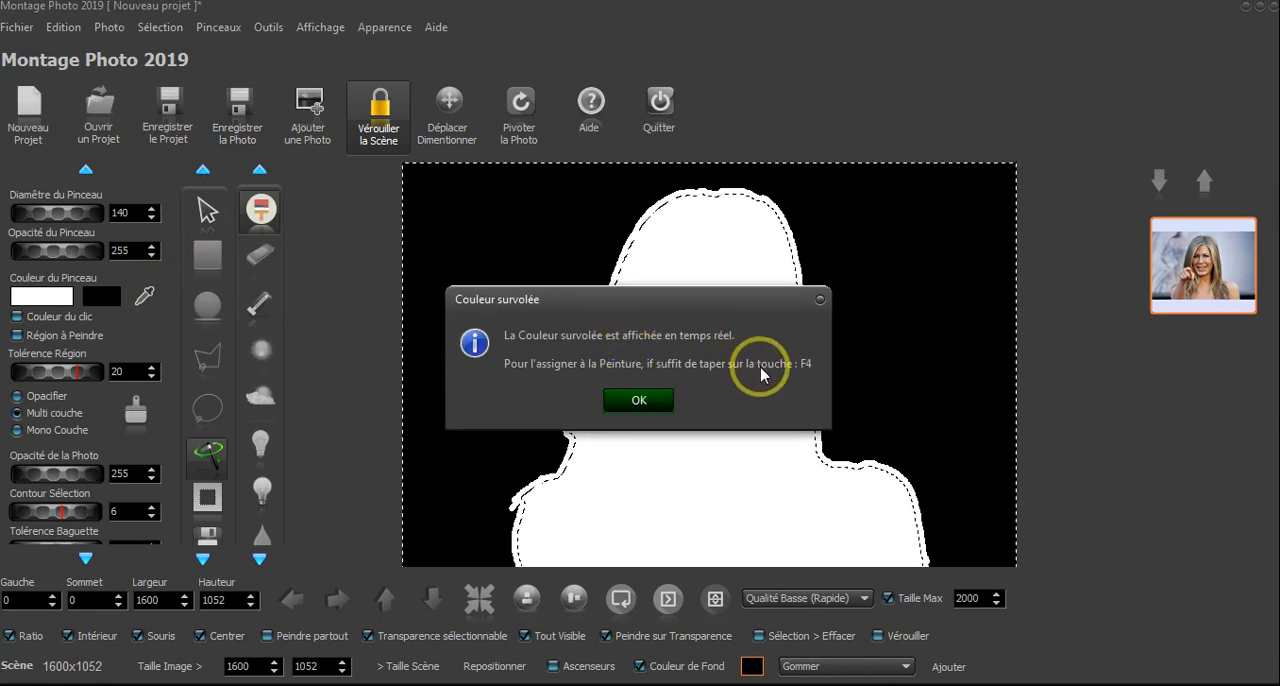
{"action": "left_click", "coordinate": [639, 400]}
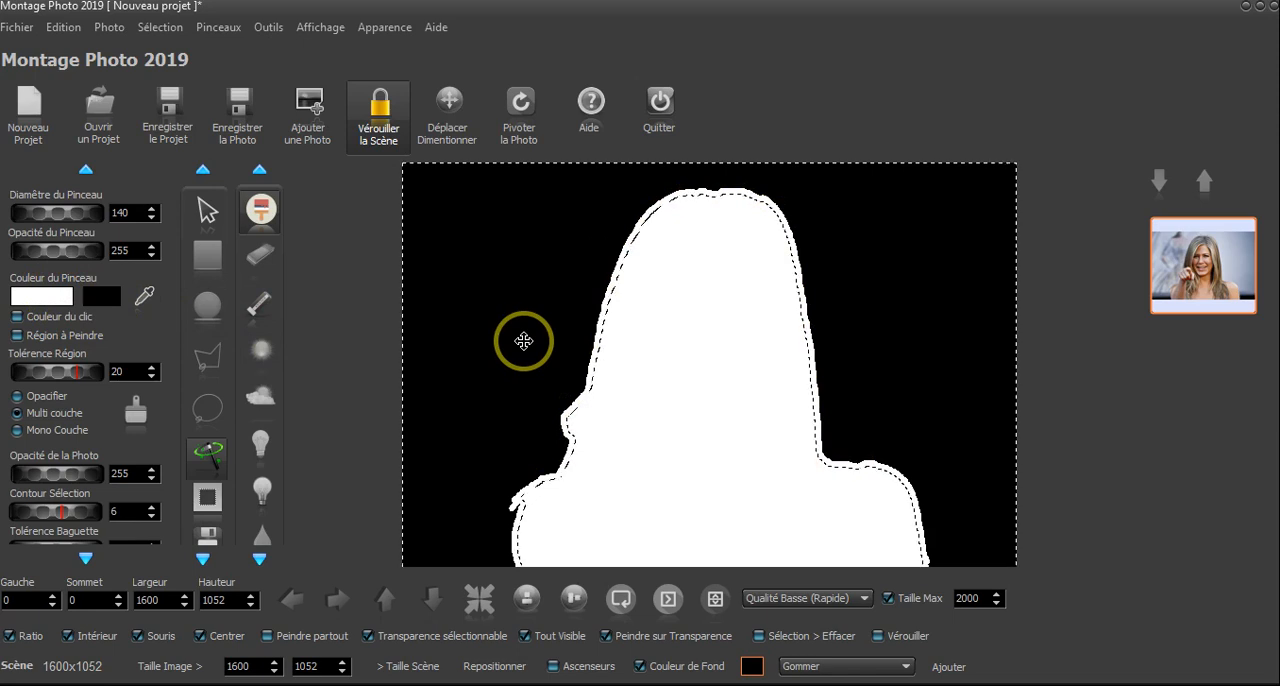
- Paint black along the whole edge of the mask's silhouette with a brush diameter of 165, and clear the selection
{"action": "left_click", "coordinate": [261, 214]}
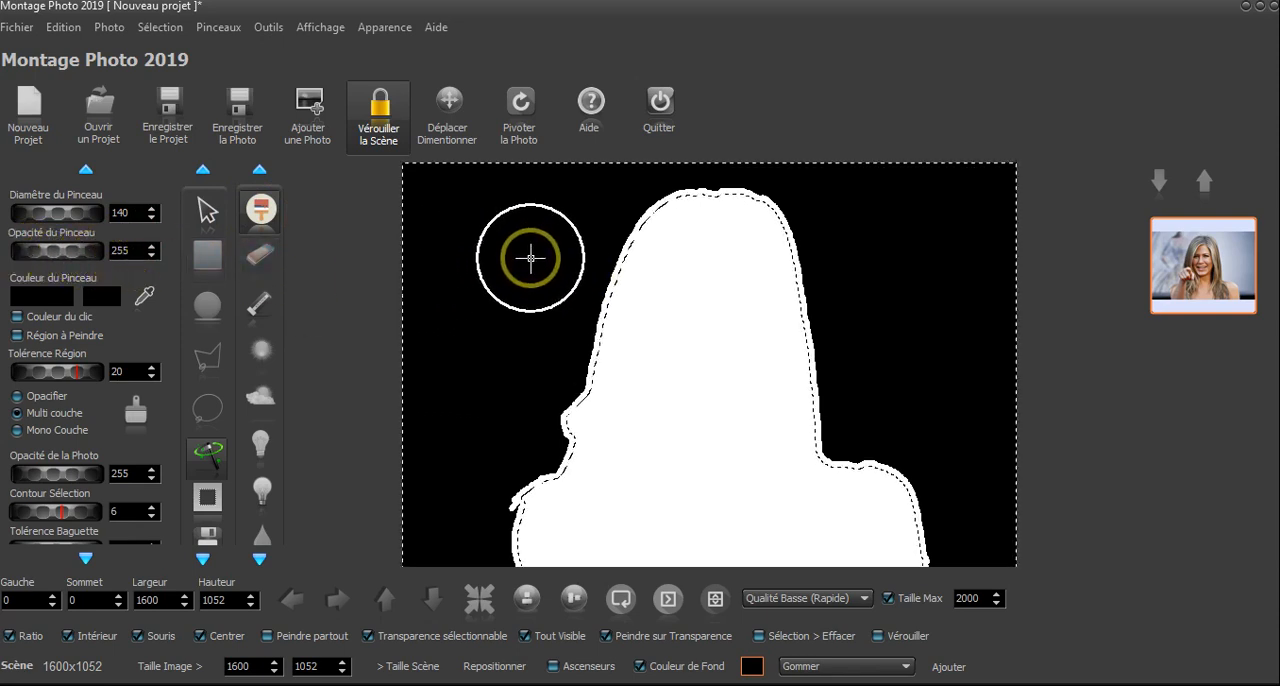
{"action": "left_click_drag", "start_coordinate": [71, 212], "coordinate": [82, 215]}
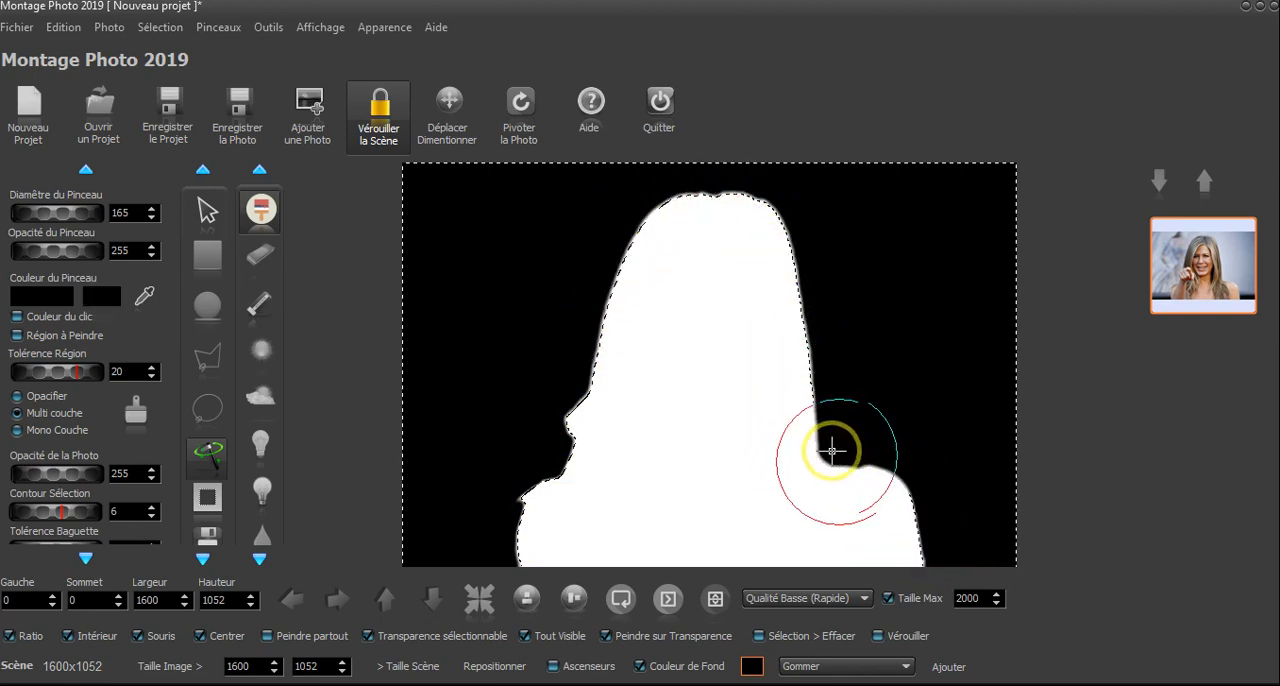
{"action": "mouse_move", "coordinate": [758, 199]}
{"action": "left_mouse_down"}
{"action": "mouse_move", "coordinate": [682, 210]}
{"action": "mouse_move", "coordinate": [588, 433]}
{"action": "mouse_move", "coordinate": [516, 545]}
{"action": "left_mouse_up"}
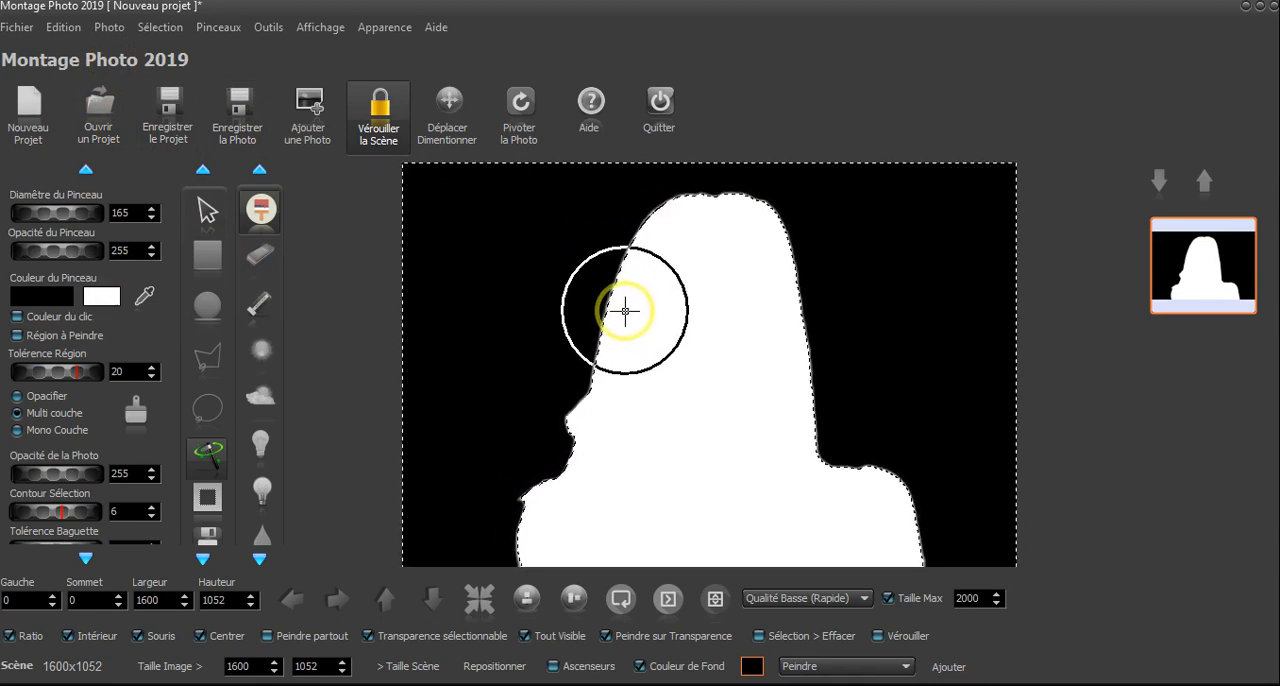
{"action": "left_click", "coordinate": [207, 212]}
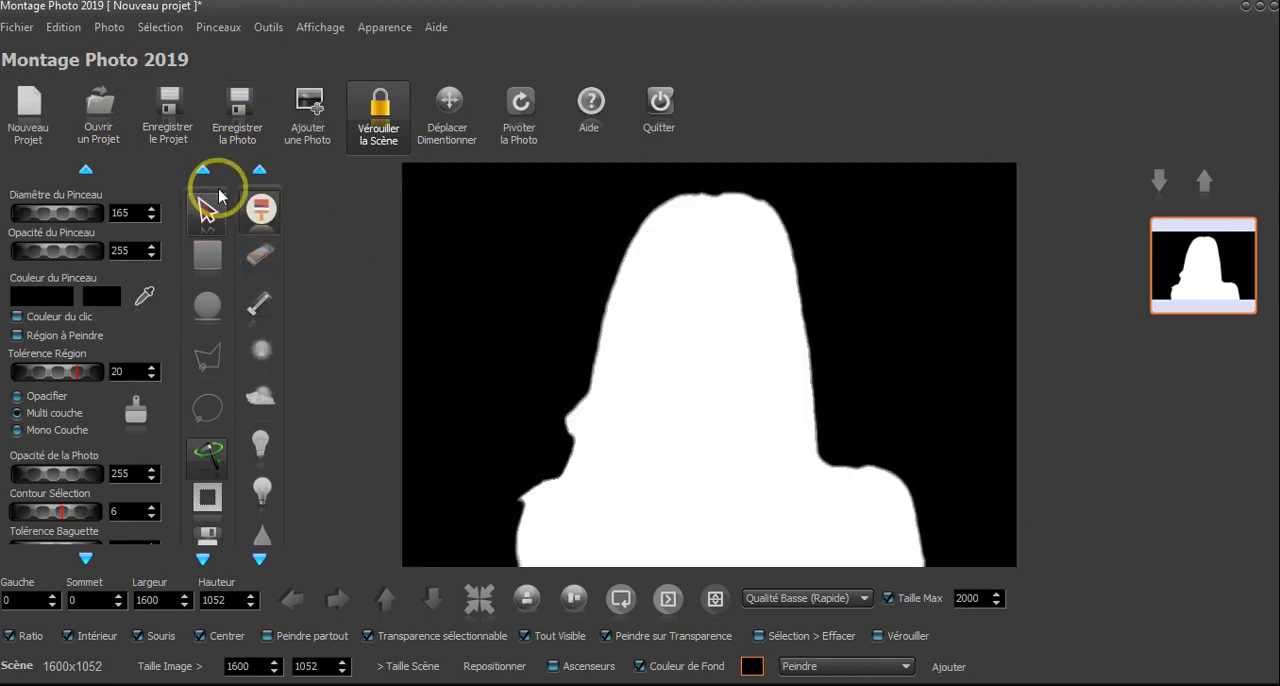
- Display the photo again in place of the mask and examine the cutout's edges around the hair and hand
{"action": "left_click", "coordinate": [109, 27]}
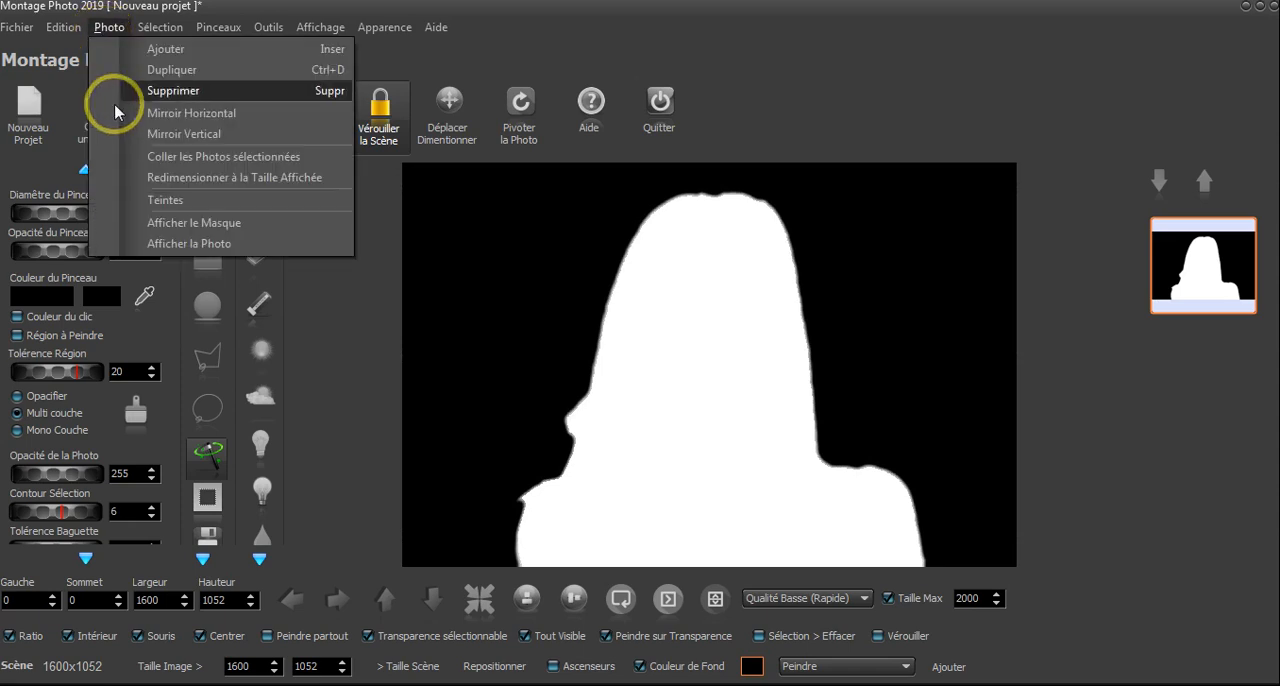
{"action": "left_click", "coordinate": [153, 246]}
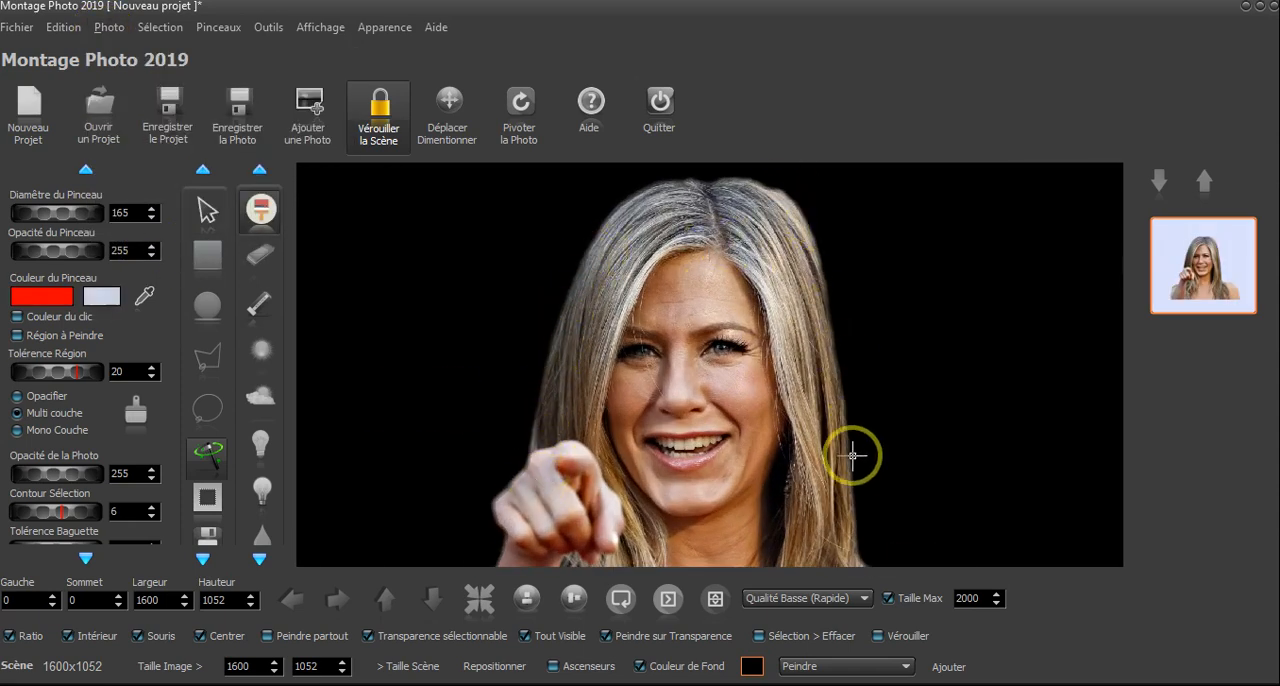
{"action": "scroll", "coordinate": [750, 434], "scroll_direction": "down", "scroll_amount": 3}
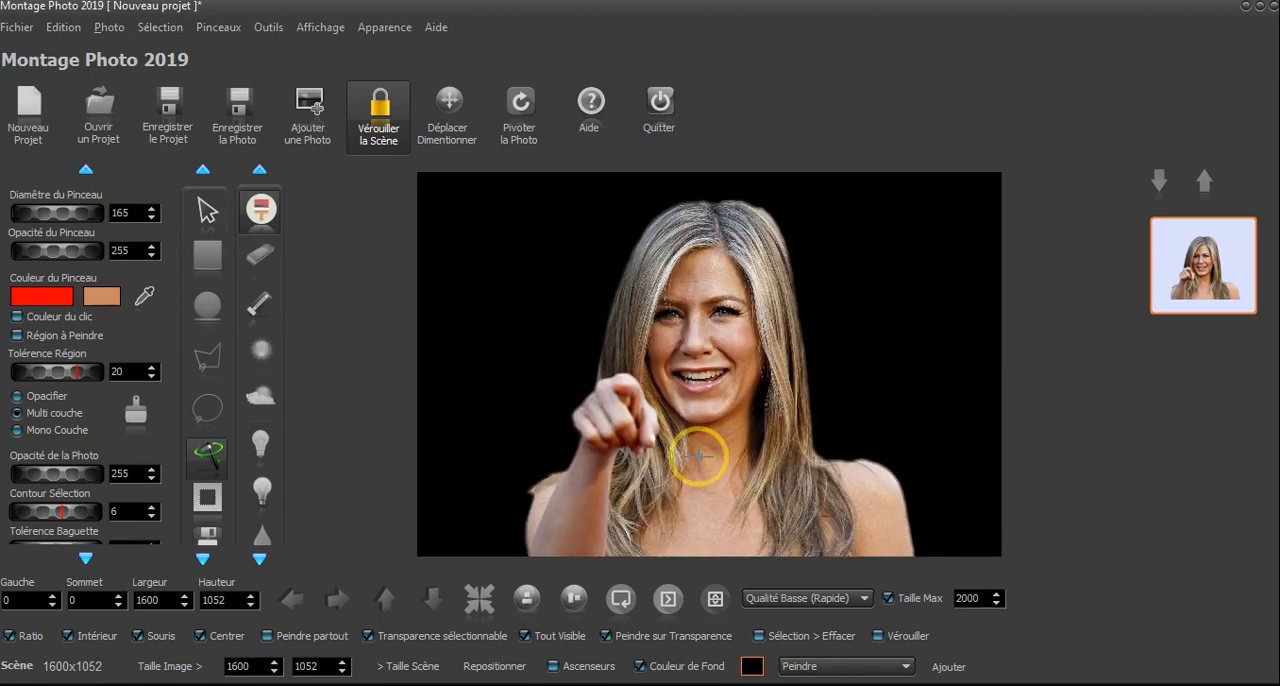
{"action": "scroll", "coordinate": [557, 495], "scroll_direction": "up", "scroll_amount": 4}
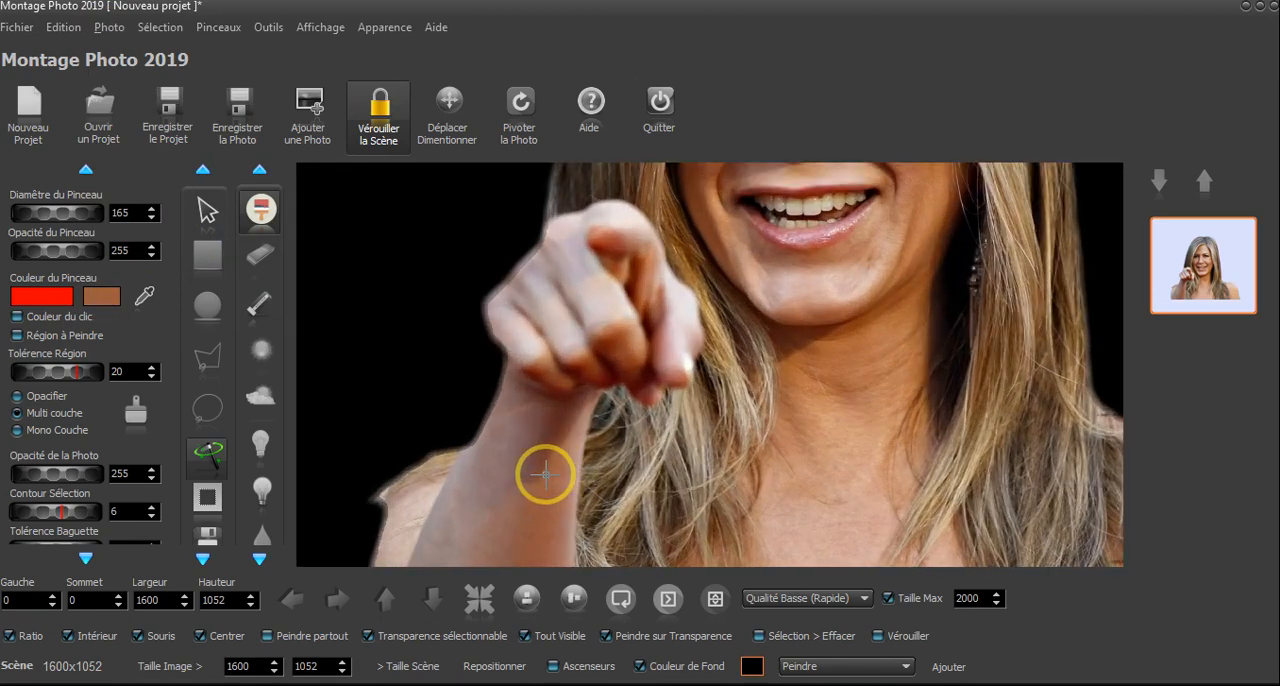
- Erase the pale remnant at the shoulder's edge beside the forearm and a small notch below it with a diameter of 14
{"action": "scroll", "coordinate": [545, 475], "scroll_direction": "up", "scroll_amount": 3}
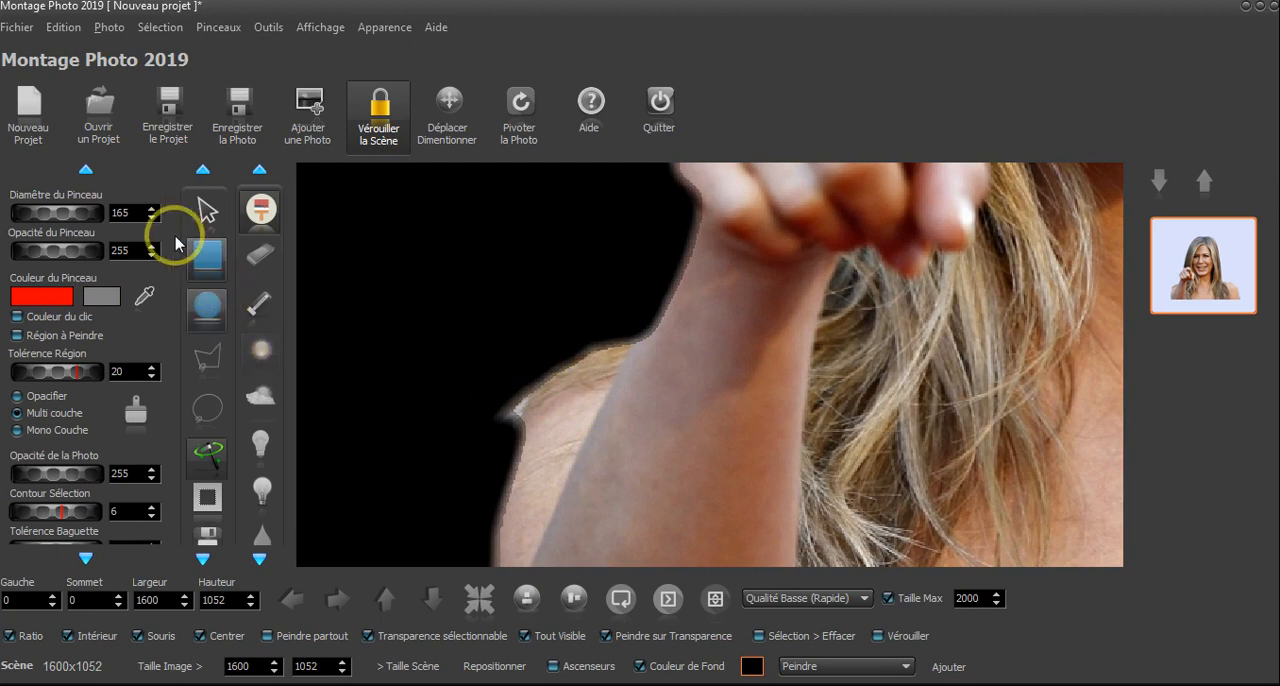
{"action": "mouse_move", "coordinate": [80, 212]}
{"action": "left_mouse_down"}
{"action": "mouse_move", "coordinate": [17, 212]}
{"action": "mouse_move", "coordinate": [86, 212]}
{"action": "mouse_move", "coordinate": [35, 220]}
{"action": "mouse_move", "coordinate": [40, 209]}
{"action": "left_mouse_up"}
{"action": "left_click", "coordinate": [256, 258]}
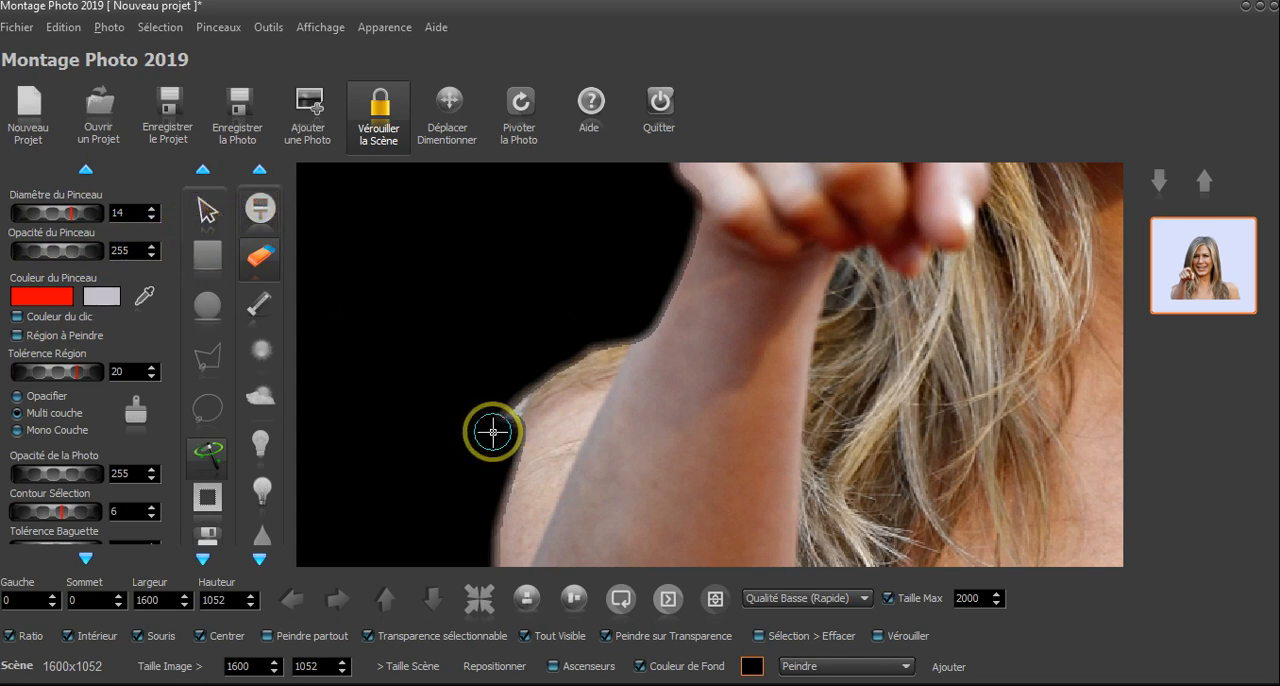
{"action": "left_click", "coordinate": [507, 400]}
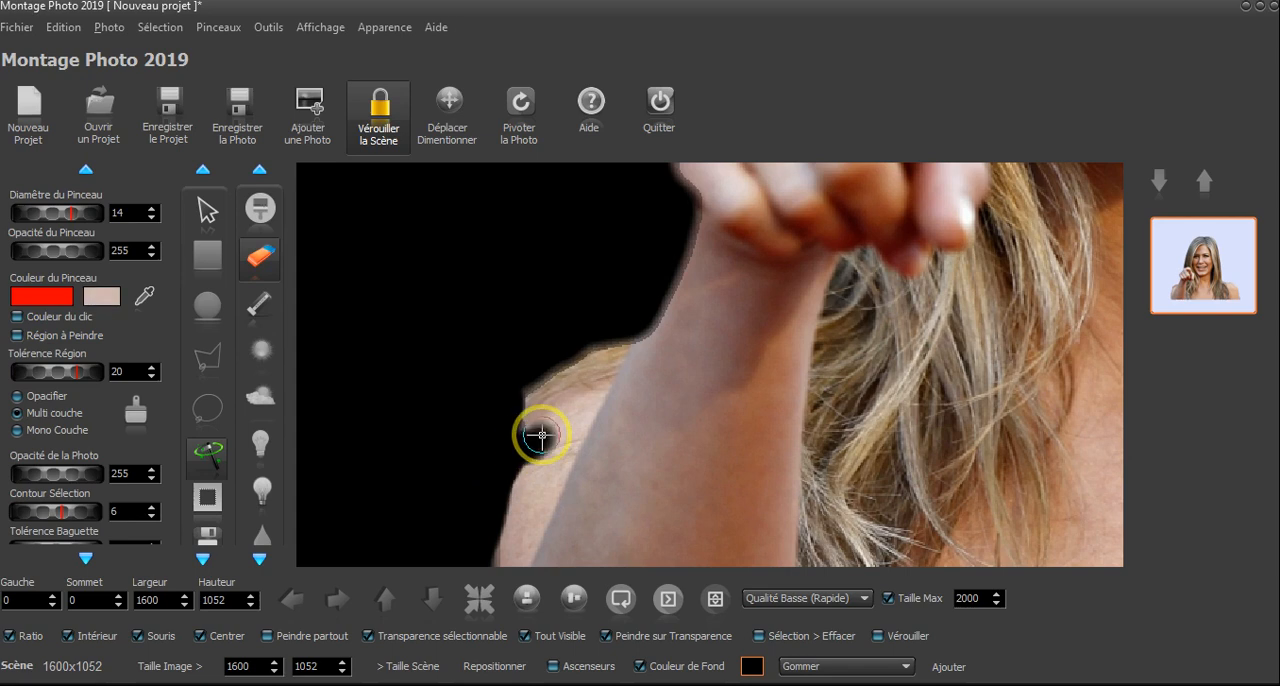
{"action": "left_click_drag", "start_coordinate": [542, 435], "coordinate": [523, 431]}
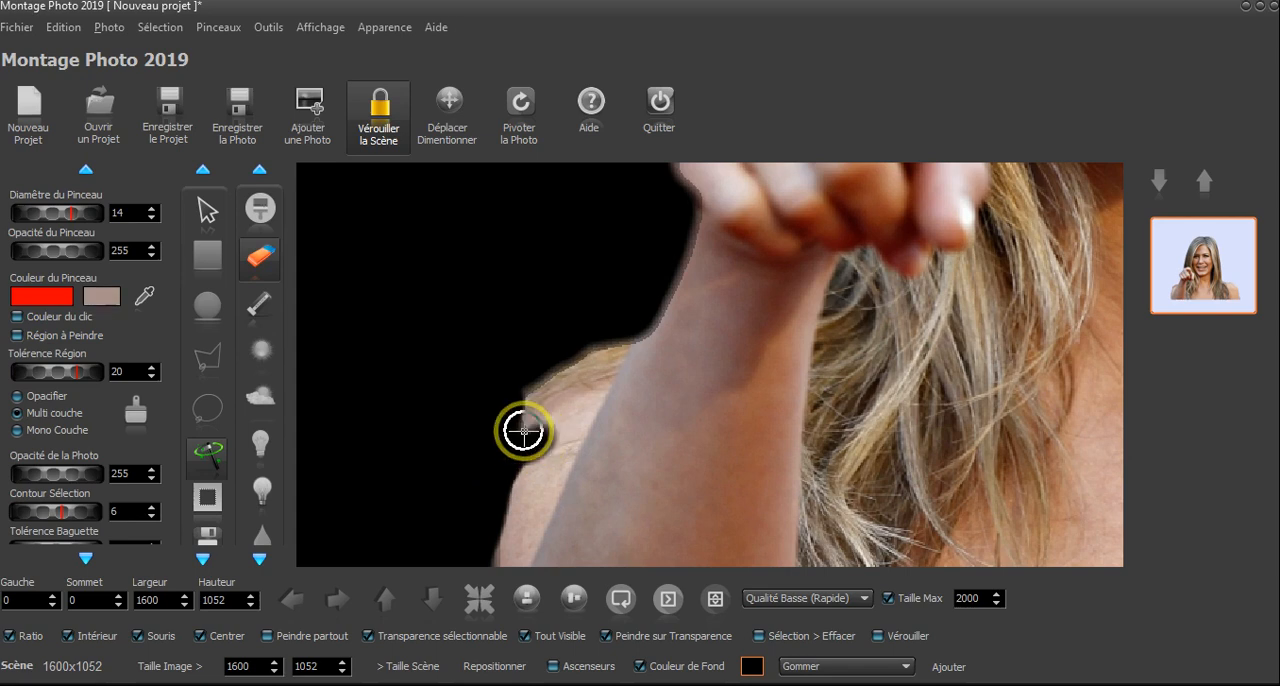
{"action": "left_click", "coordinate": [73, 28]}
{"action": "left_click", "coordinate": [543, 28]}
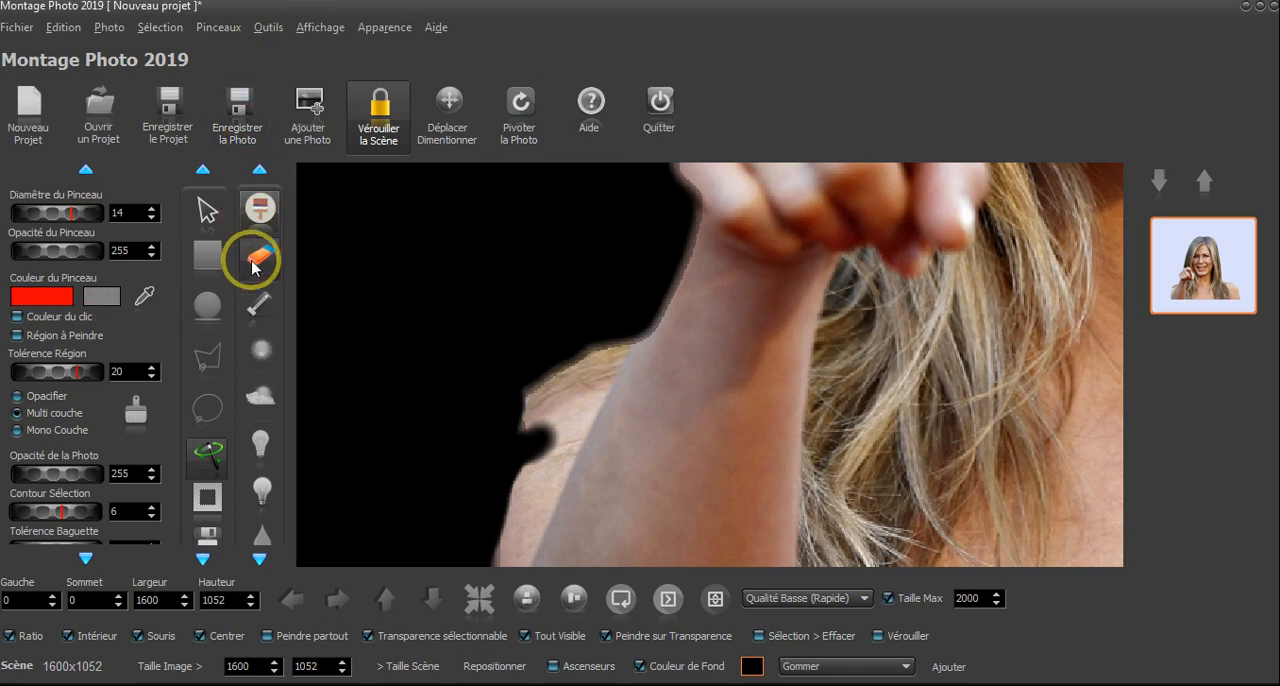
- Restore the erased notch in the shoulder's edge beside the forearm, and turn off the scene's background colour behind the cutout
{"action": "left_click", "coordinate": [258, 309]}
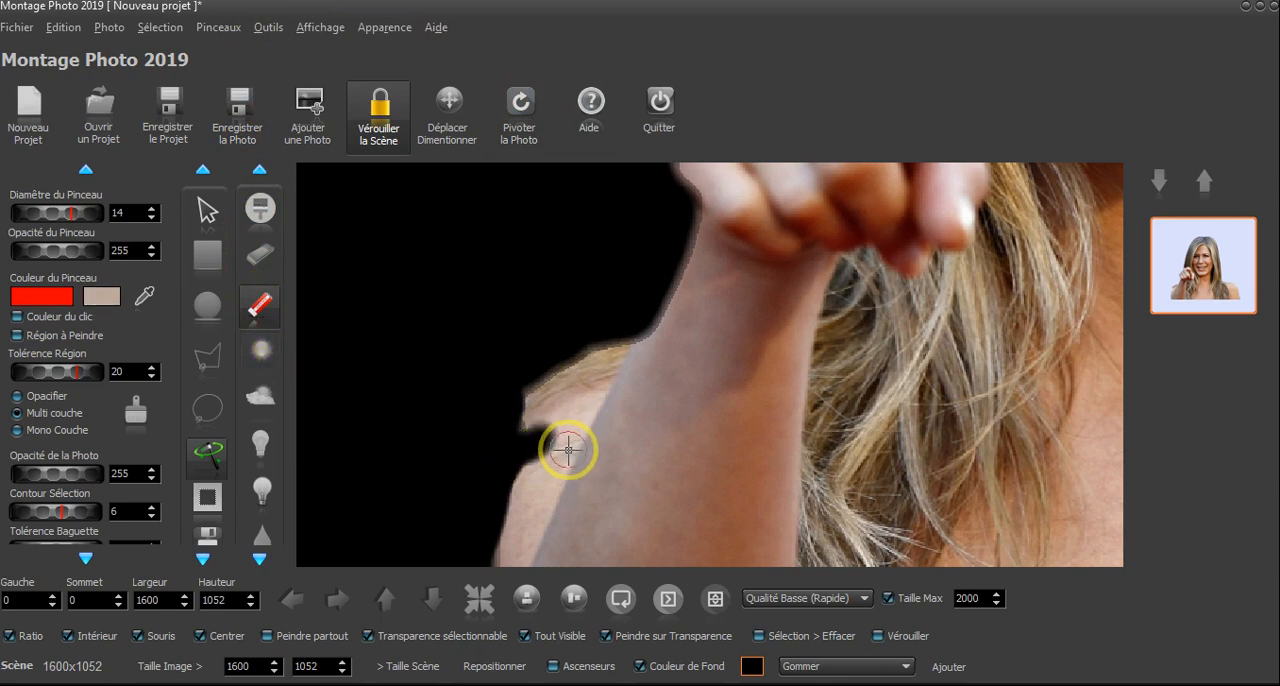
{"action": "mouse_move", "coordinate": [568, 450]}
{"action": "left_mouse_down"}
{"action": "mouse_move", "coordinate": [535, 474]}
{"action": "mouse_move", "coordinate": [542, 425]}
{"action": "mouse_move", "coordinate": [538, 475]}
{"action": "mouse_move", "coordinate": [551, 423]}
{"action": "left_mouse_up"}
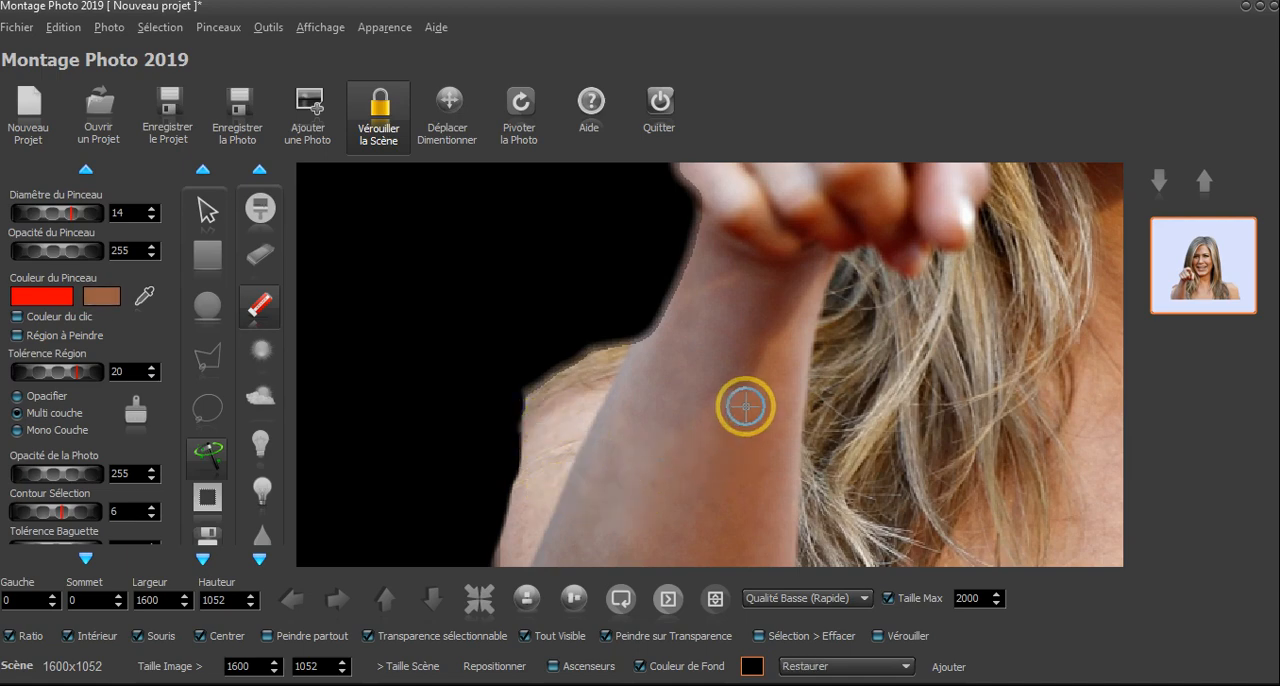
{"action": "scroll", "coordinate": [745, 407], "scroll_direction": "down", "scroll_amount": 5}
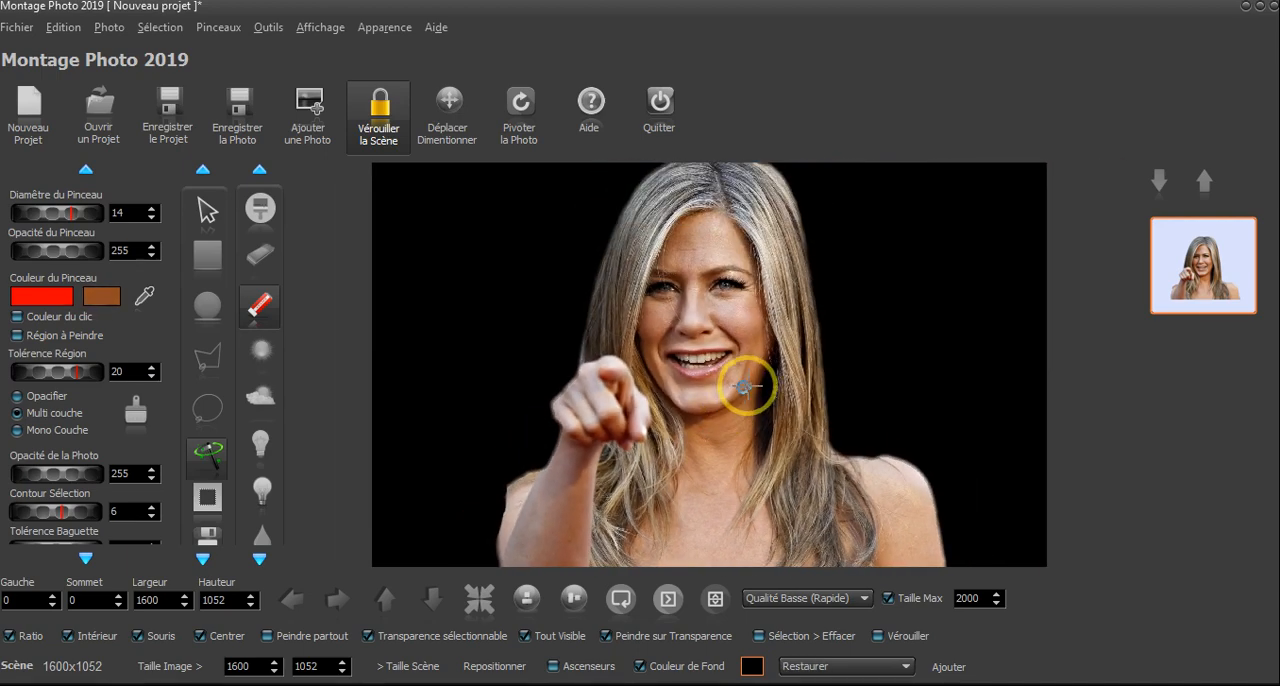
{"action": "scroll", "coordinate": [775, 303], "scroll_direction": "down", "scroll_amount": 1}
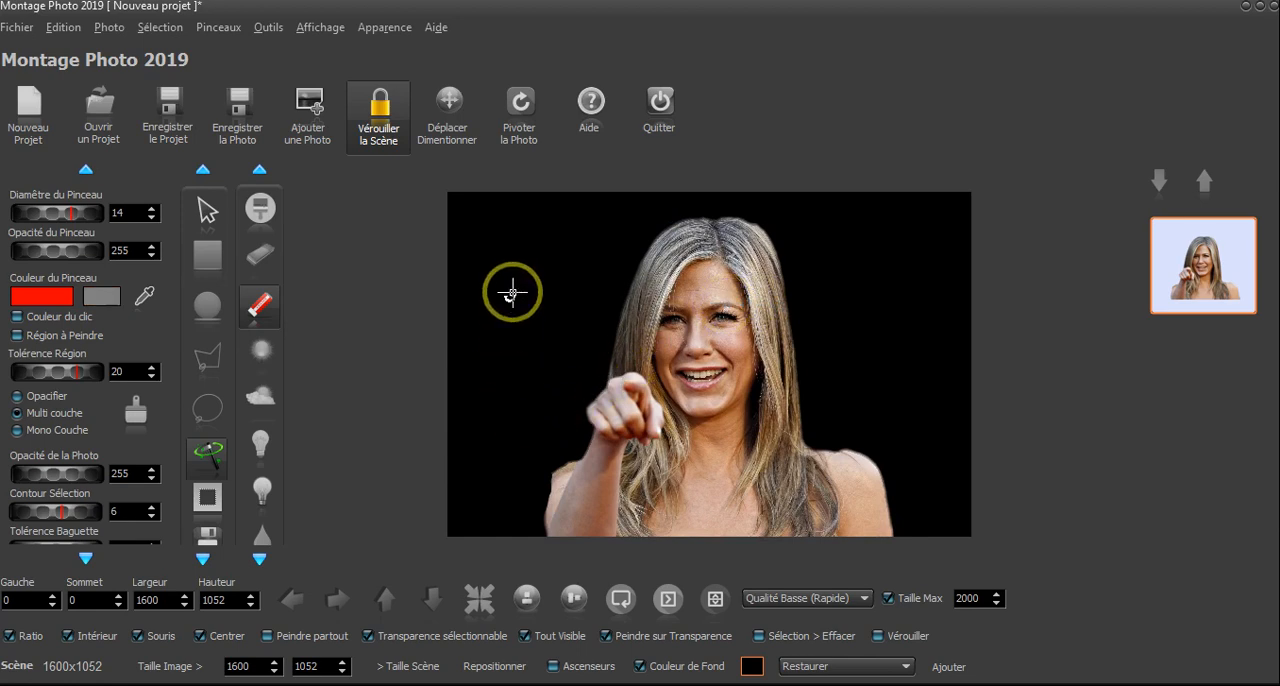
{"action": "left_click", "coordinate": [657, 669]}
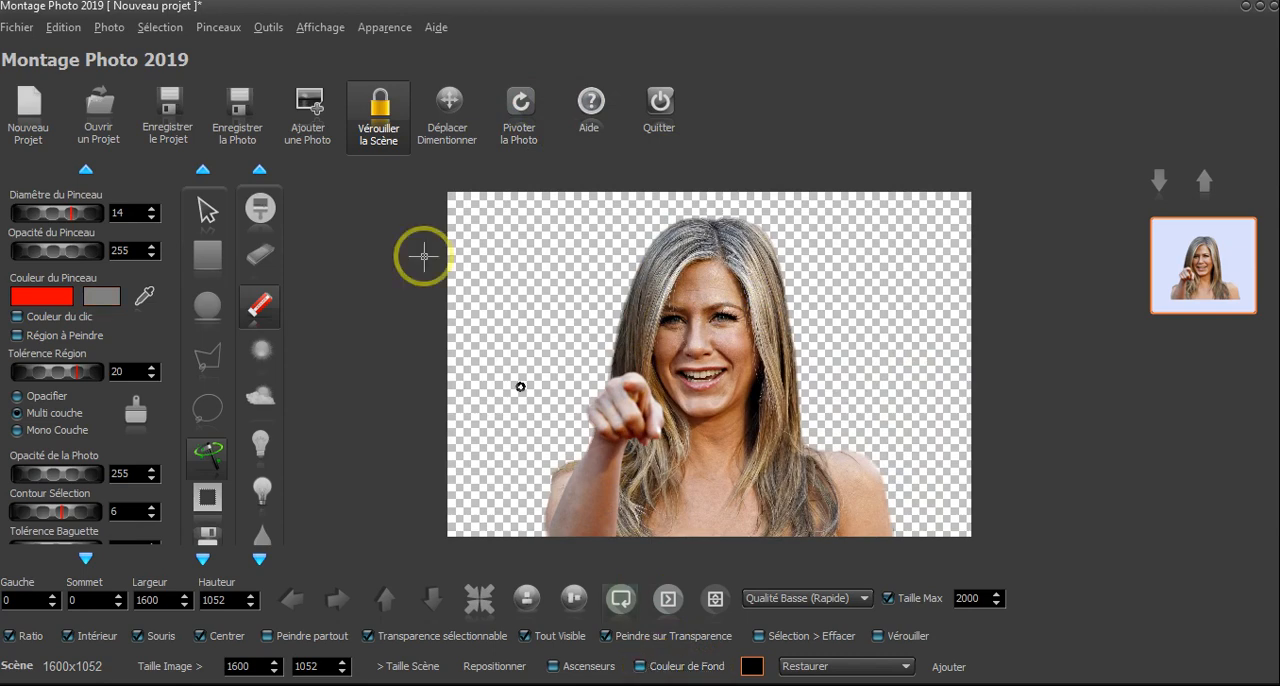
- Start saving the cutout photo in folder 001 with the file name 02c
{"action": "left_click", "coordinate": [231, 118]}
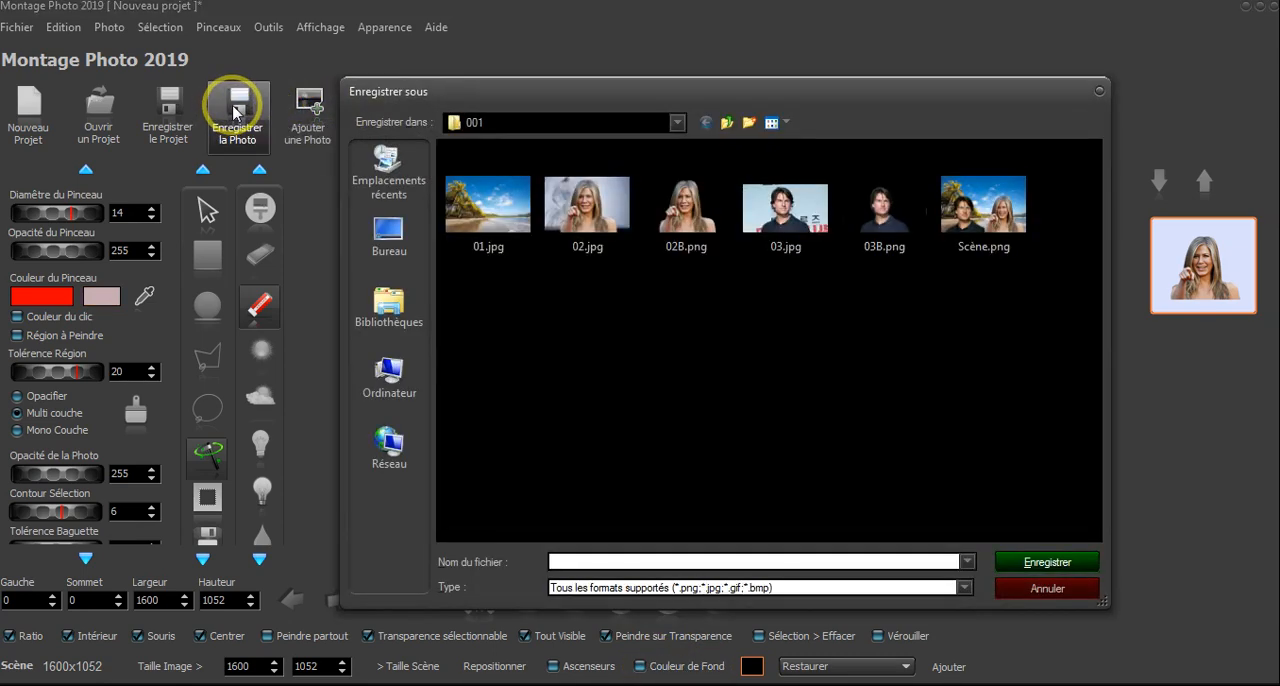
{"action": "left_click", "coordinate": [688, 222]}
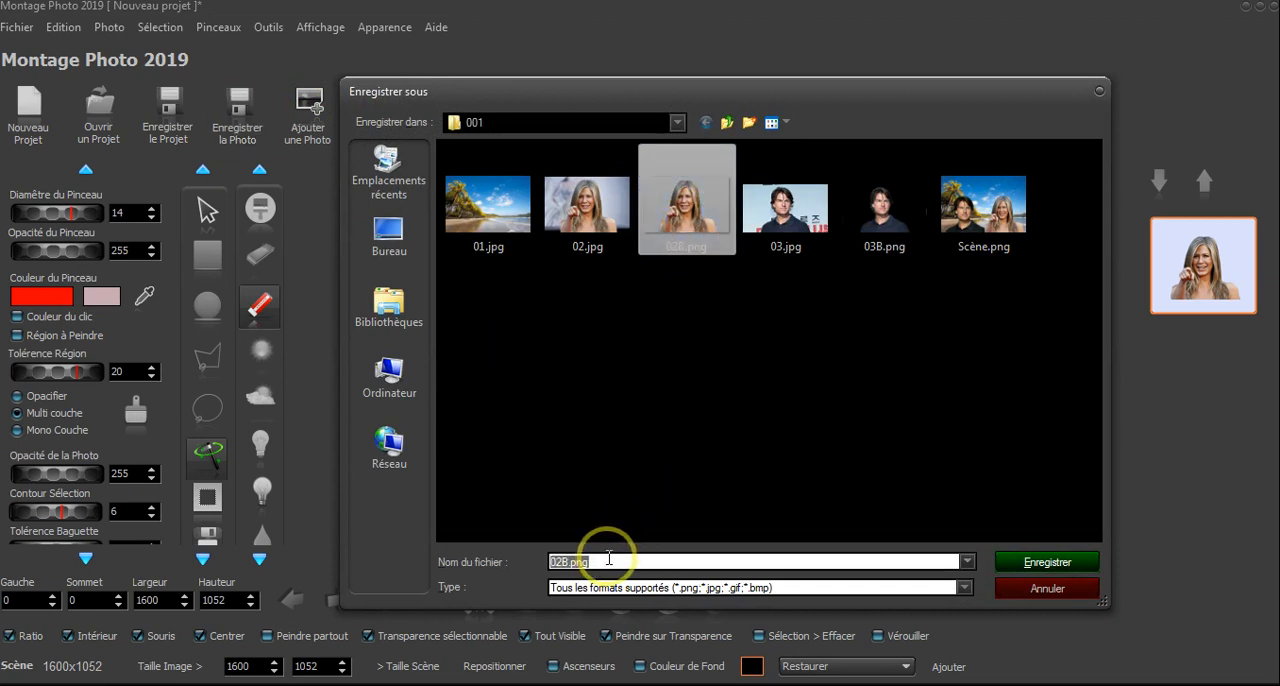
{"action": "type", "text": "02L"}
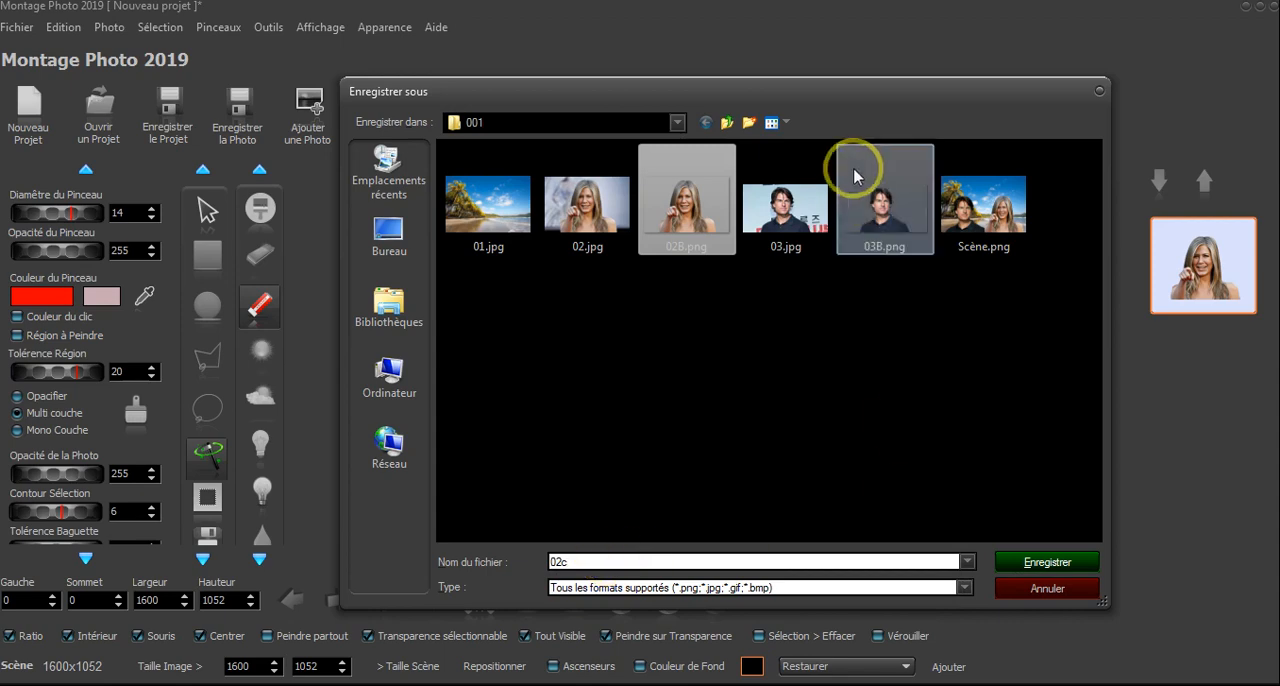
{"action": "left_click_drag", "start_coordinate": [820, 105], "coordinate": [748, 73]}
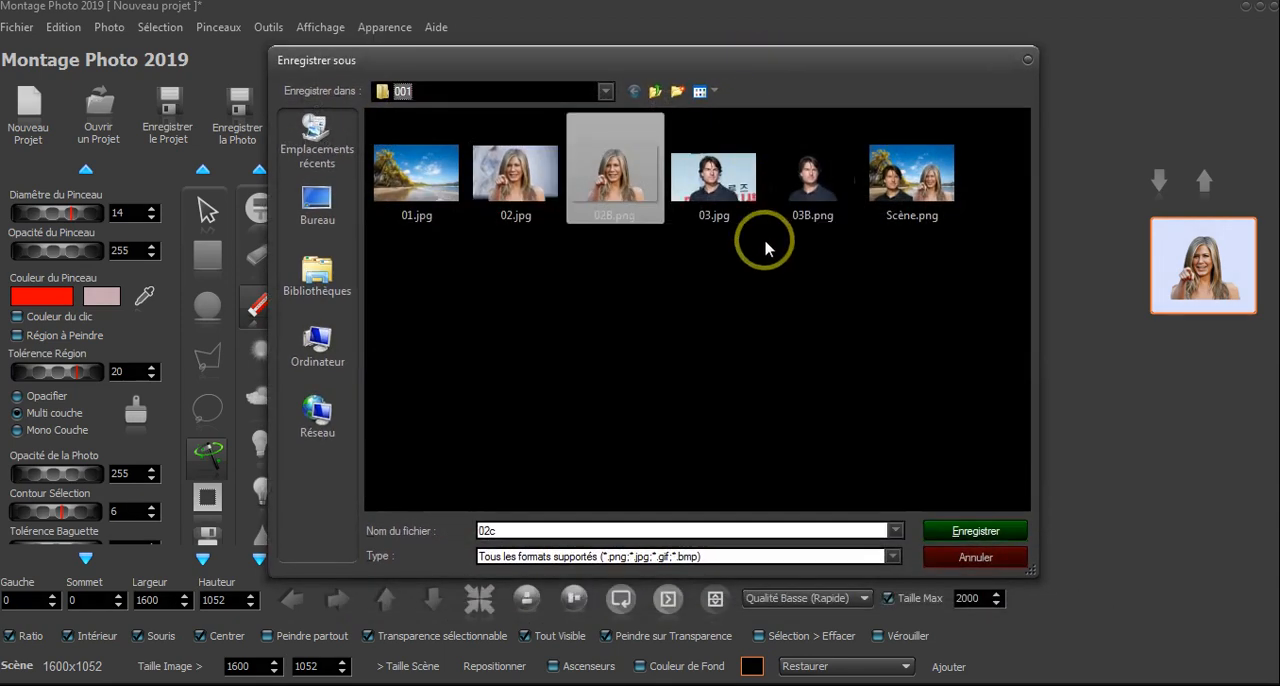
{"action": "left_click", "coordinate": [893, 557]}
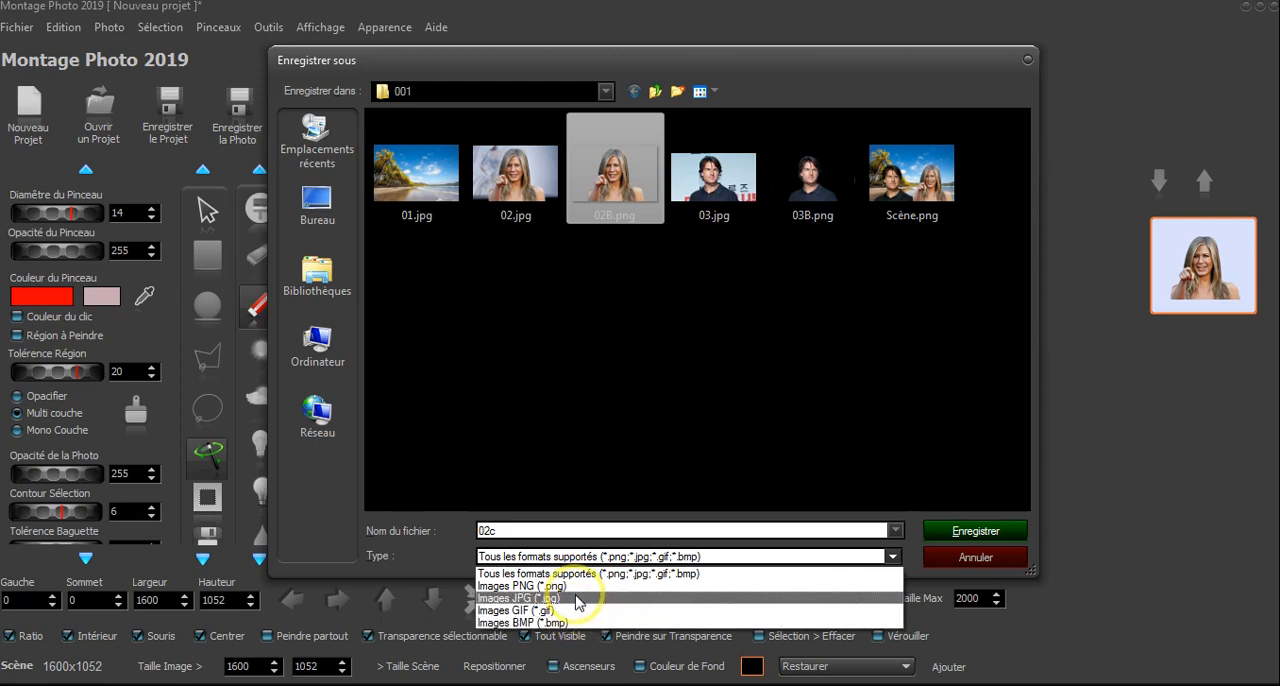
{"action": "left_click", "coordinate": [456, 63]}
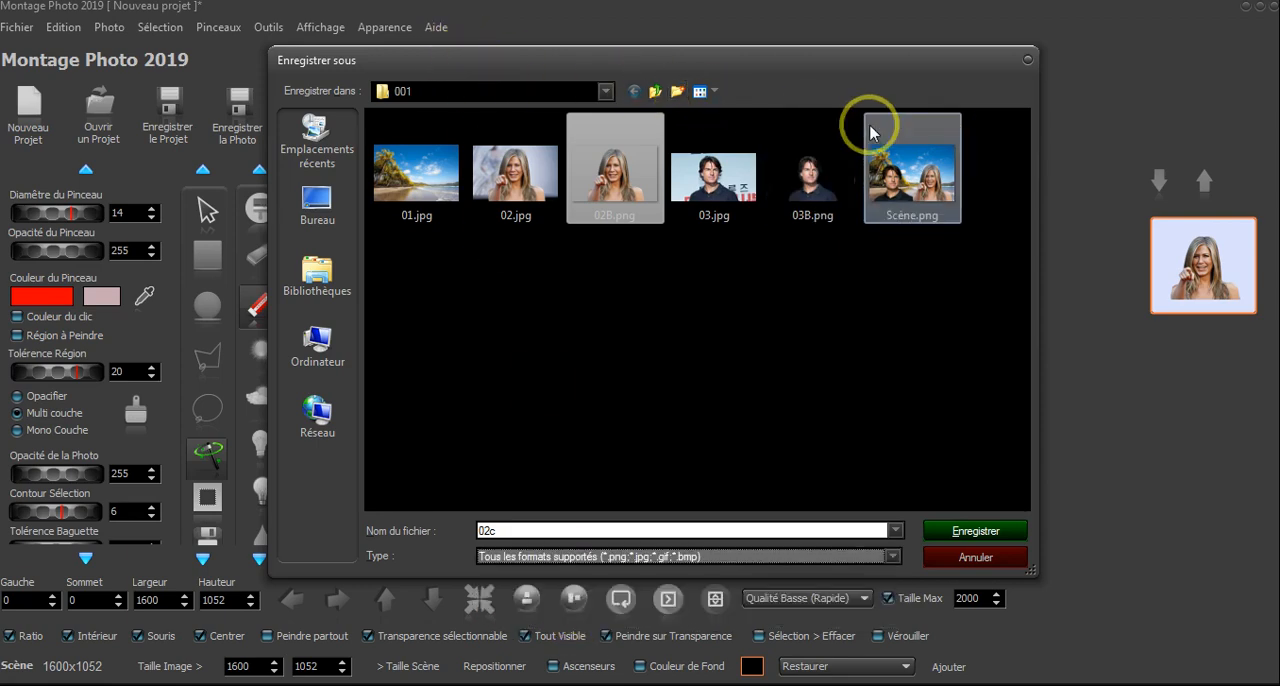
{"action": "left_click_drag", "start_coordinate": [723, 77], "coordinate": [1198, 168]}
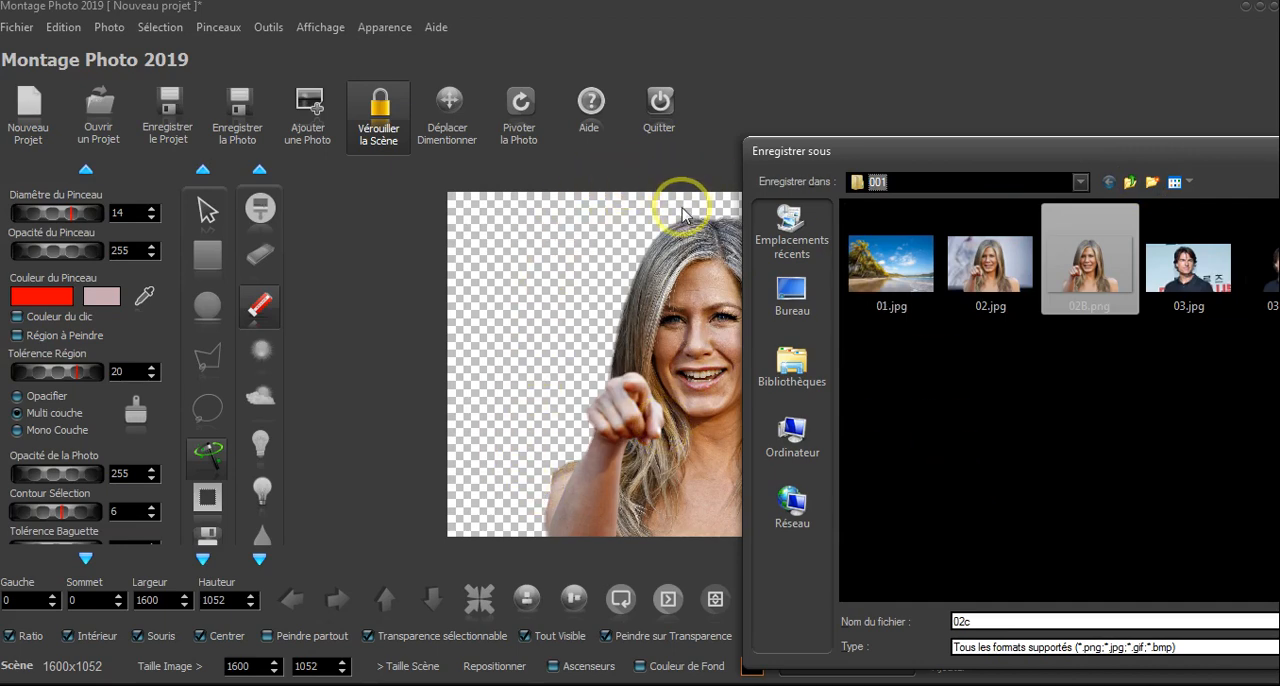
{"action": "left_click_drag", "start_coordinate": [920, 159], "coordinate": [612, 91]}
- Save only the selected photo, not the whole scene, as PNG file 02c.png, and close the saved image's viewer
{"action": "left_click", "coordinate": [750, 580]}
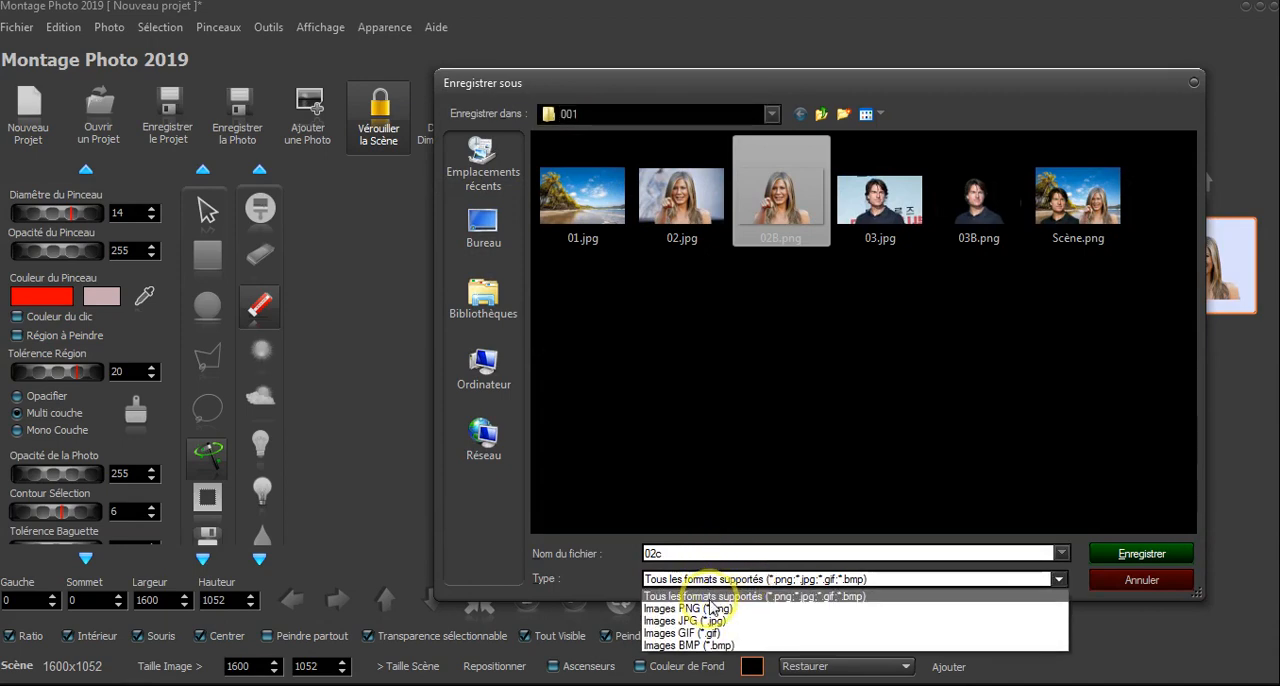
{"action": "left_click", "coordinate": [690, 592]}
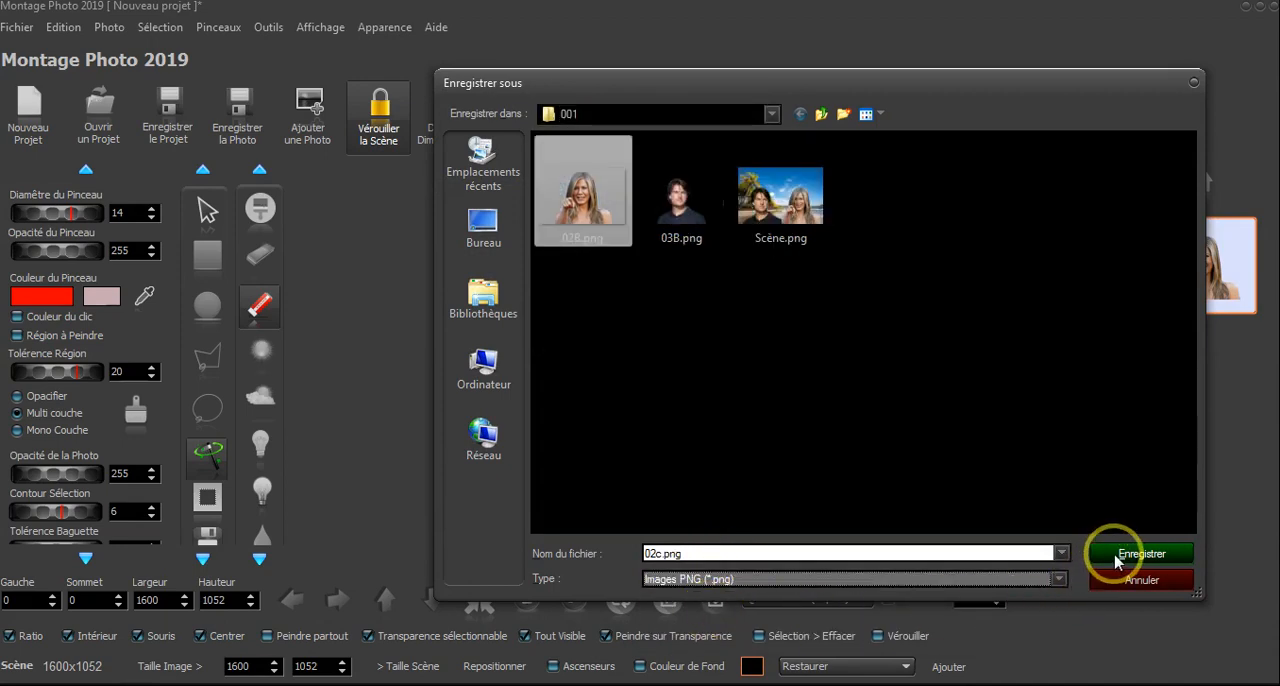
{"action": "left_click", "coordinate": [1117, 558]}
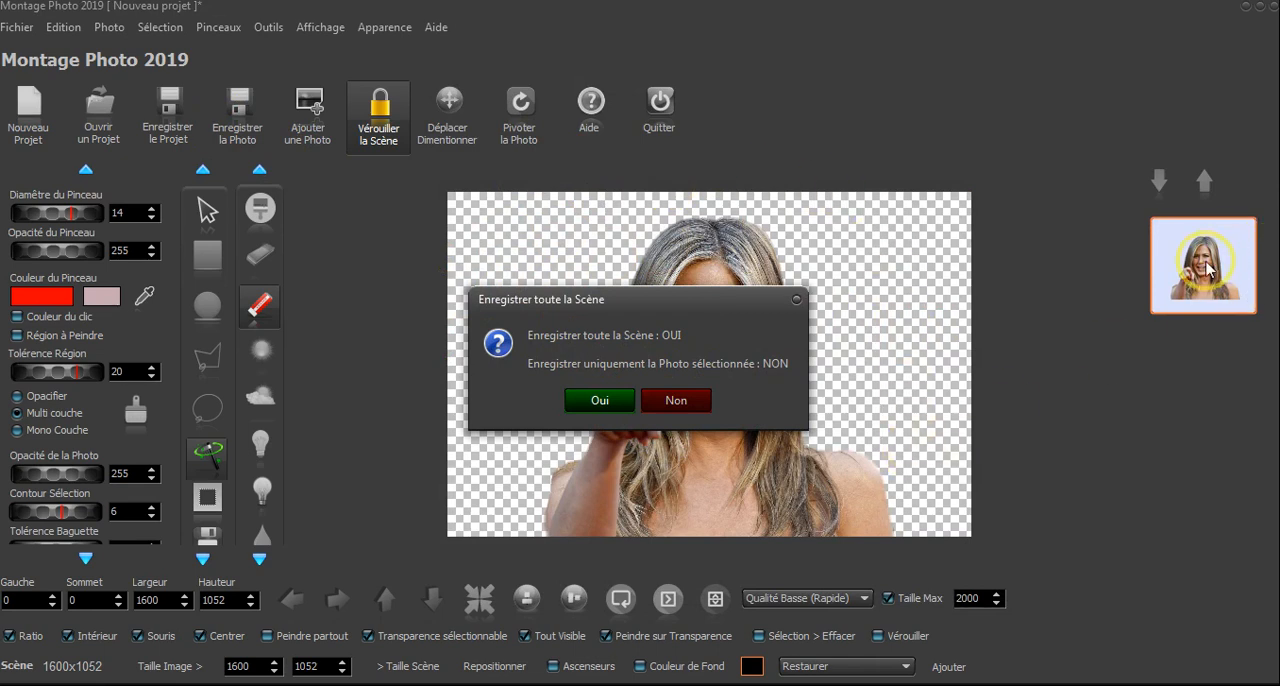
{"action": "left_click", "coordinate": [687, 401]}
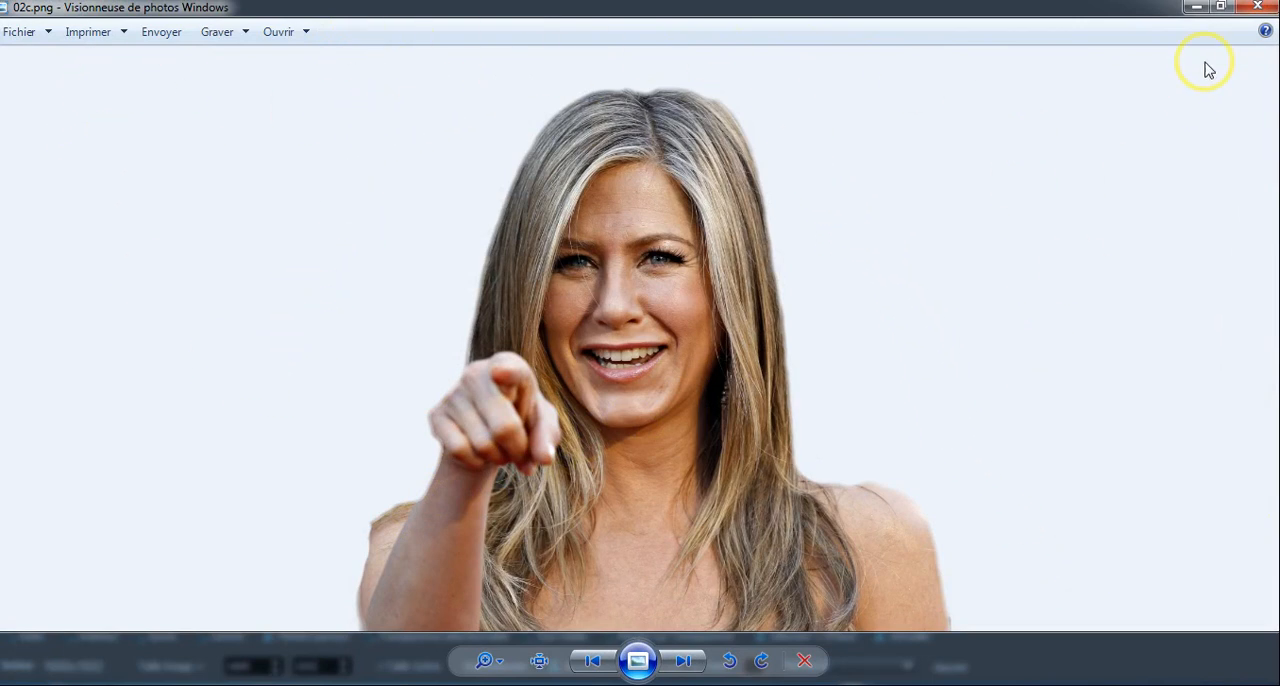
{"action": "left_click", "coordinate": [1259, 10]}
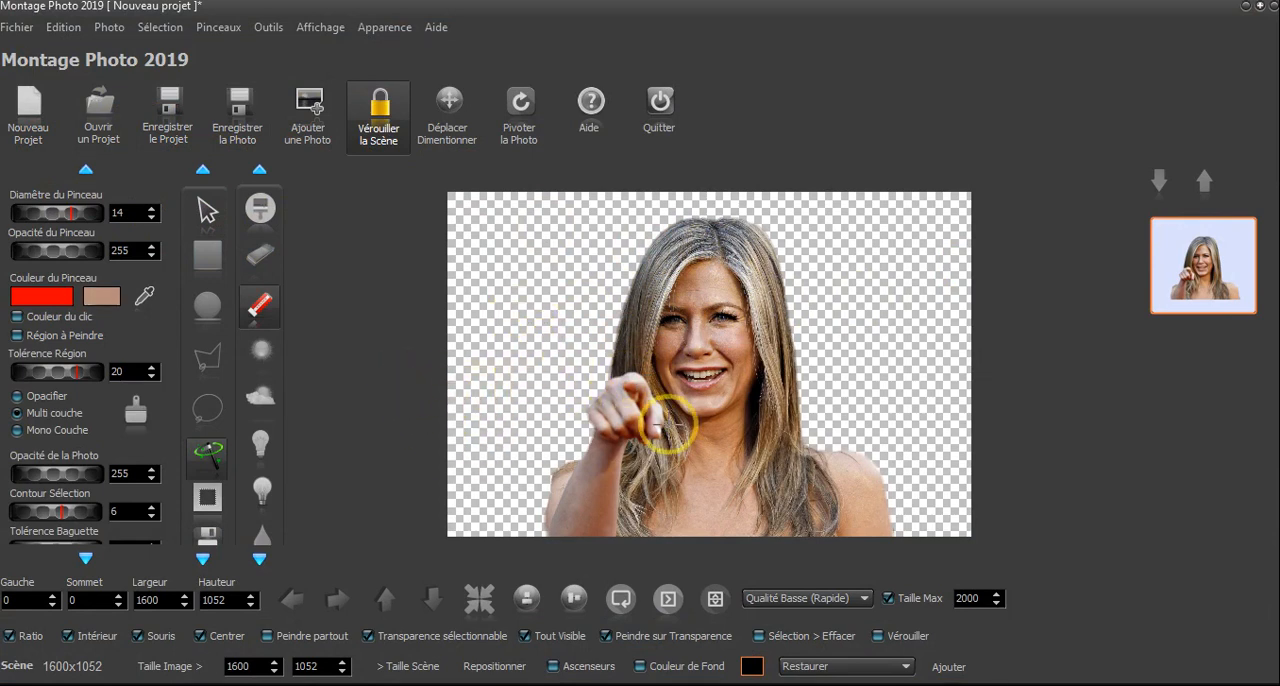
- Open the dialog for saving the project as a .pmt file, and dismiss it without saving
{"action": "left_click", "coordinate": [172, 122]}
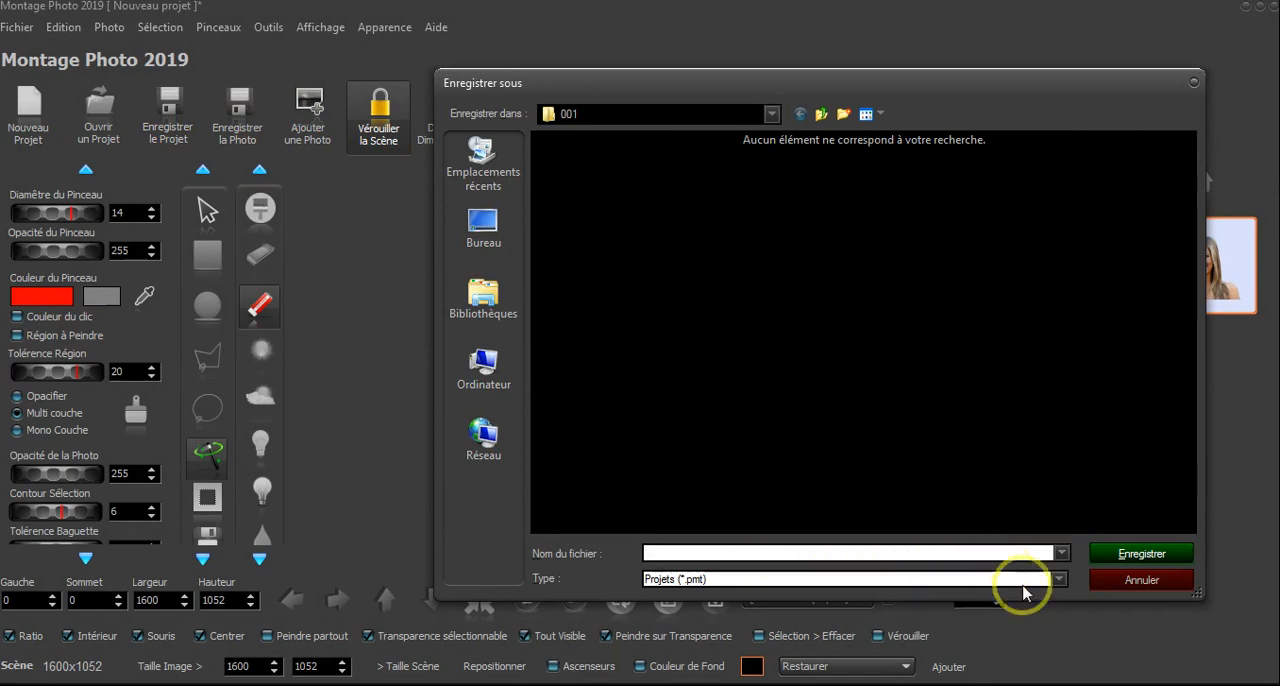
{"action": "left_click", "coordinate": [1158, 590]}
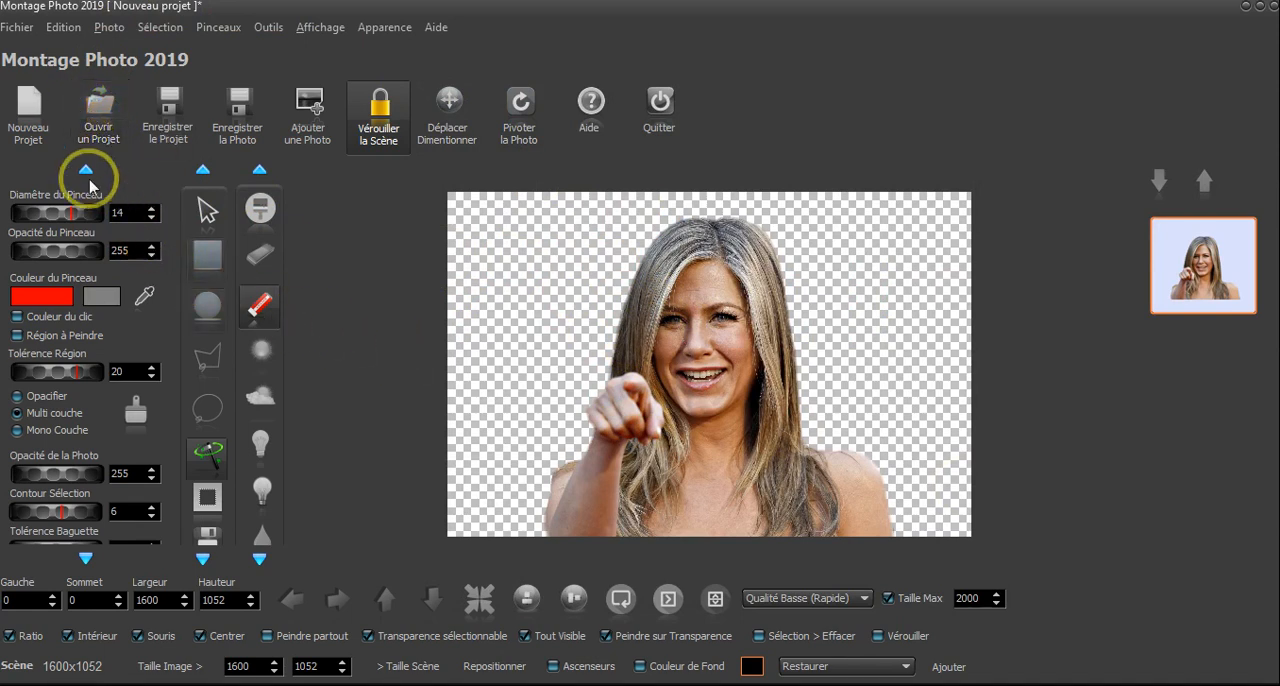
- Start a new project with 02c.png, discarding the current project's changes, and shift the photo slightly within the scene
{"action": "left_click", "coordinate": [30, 125]}
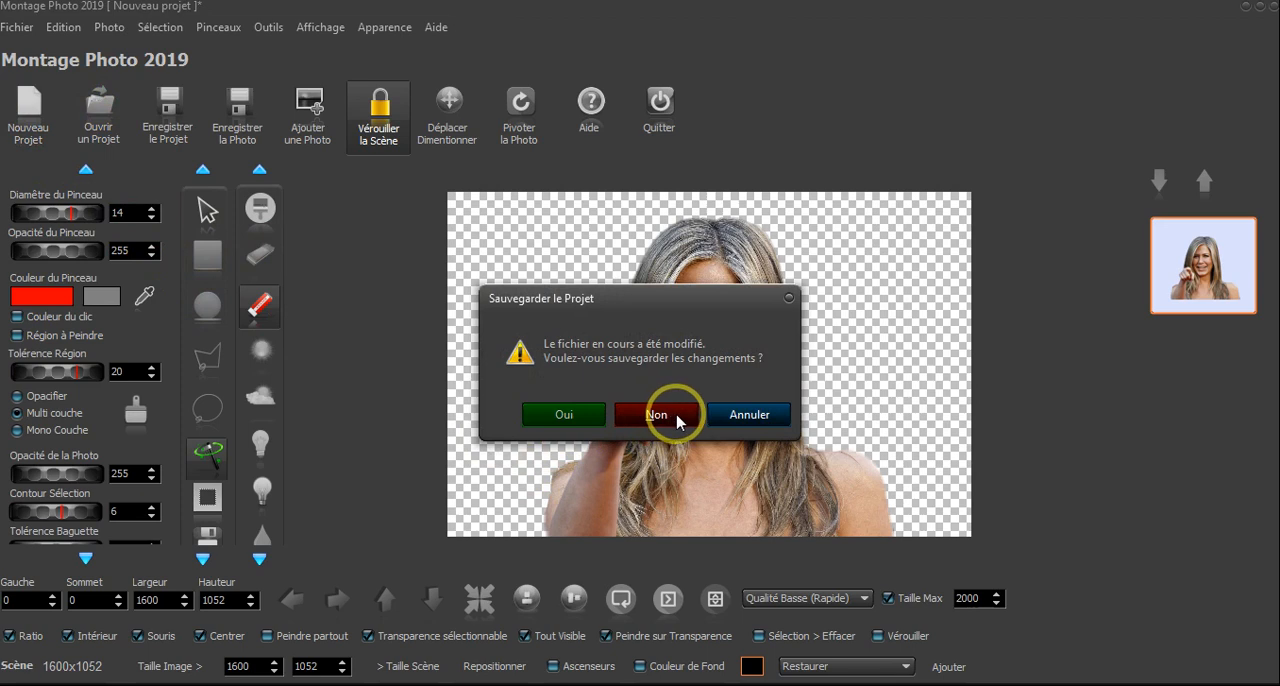
{"action": "left_click", "coordinate": [656, 414]}
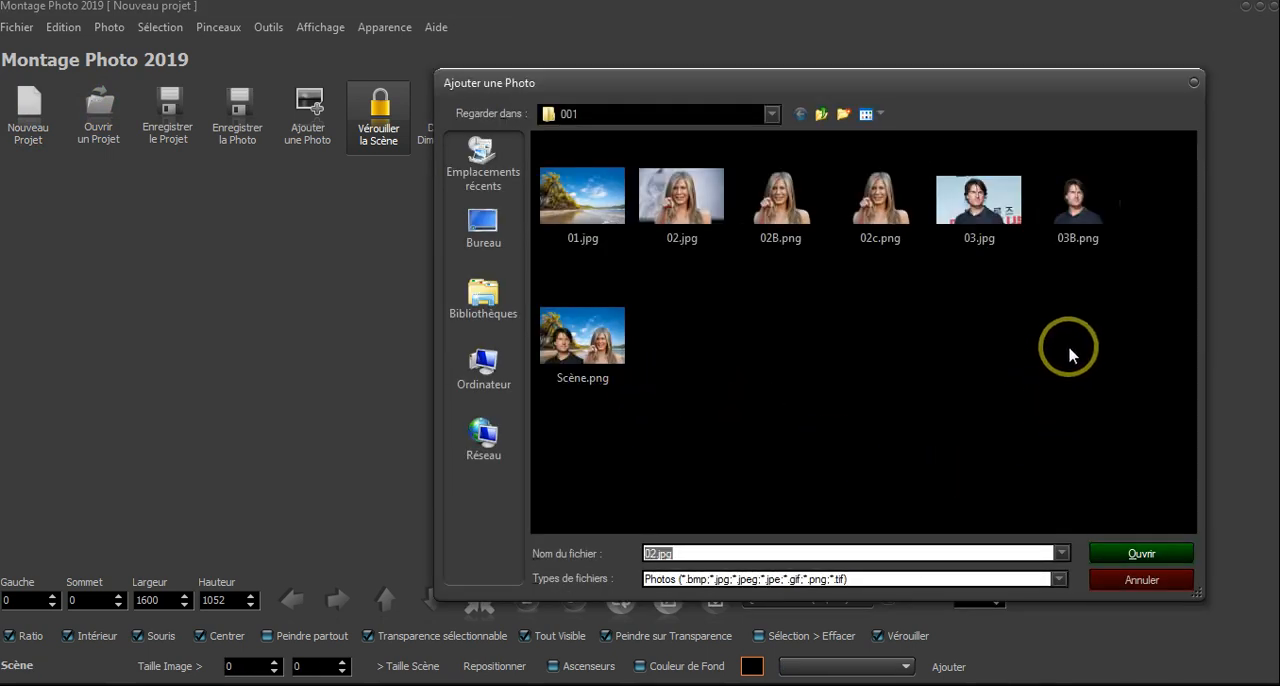
{"action": "left_click", "coordinate": [880, 243]}
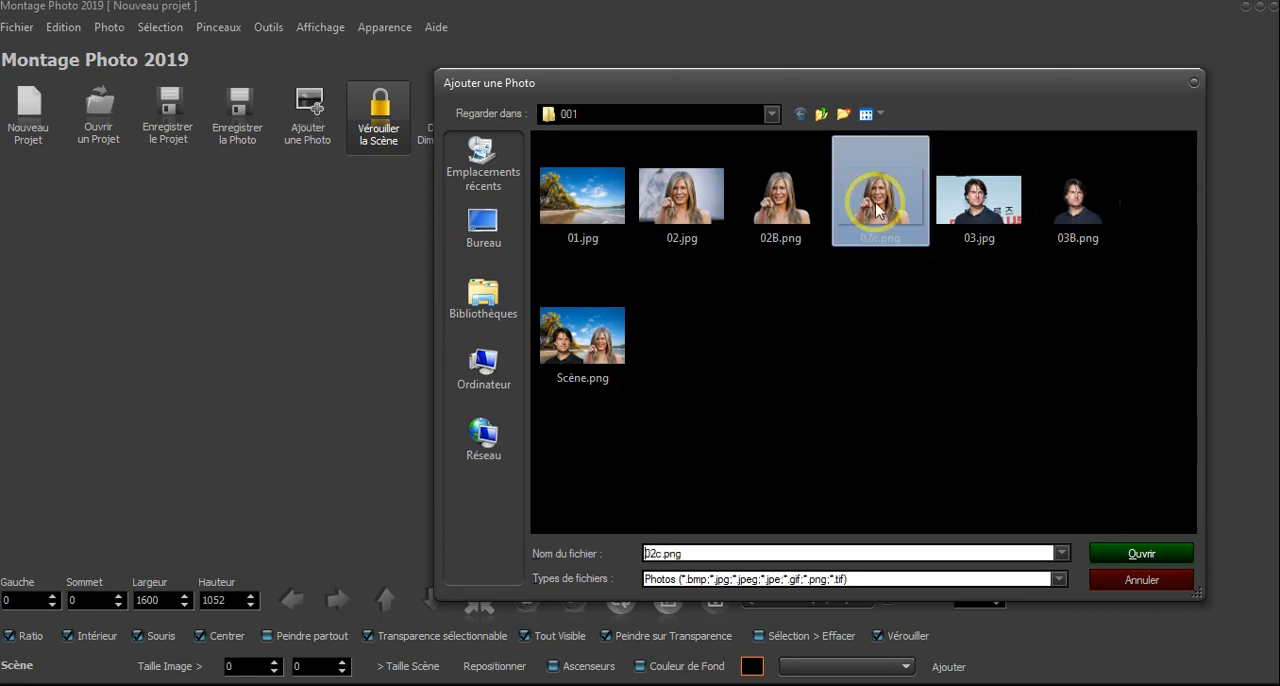
{"action": "left_click", "coordinate": [1137, 562]}
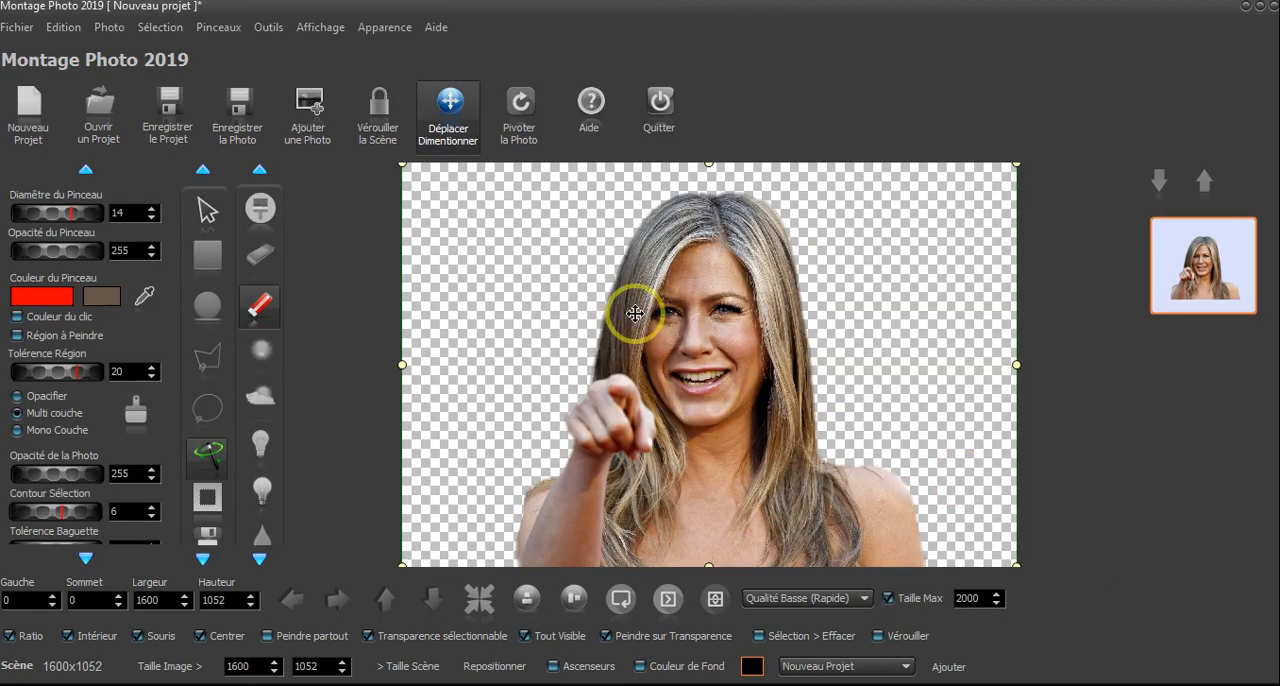
{"action": "mouse_move", "coordinate": [643, 309]}
{"action": "left_mouse_down"}
{"action": "mouse_move", "coordinate": [575, 380]}
{"action": "mouse_move", "coordinate": [565, 322]}
{"action": "mouse_move", "coordinate": [662, 370]}
{"action": "mouse_move", "coordinate": [668, 301]}
{"action": "left_mouse_up"}
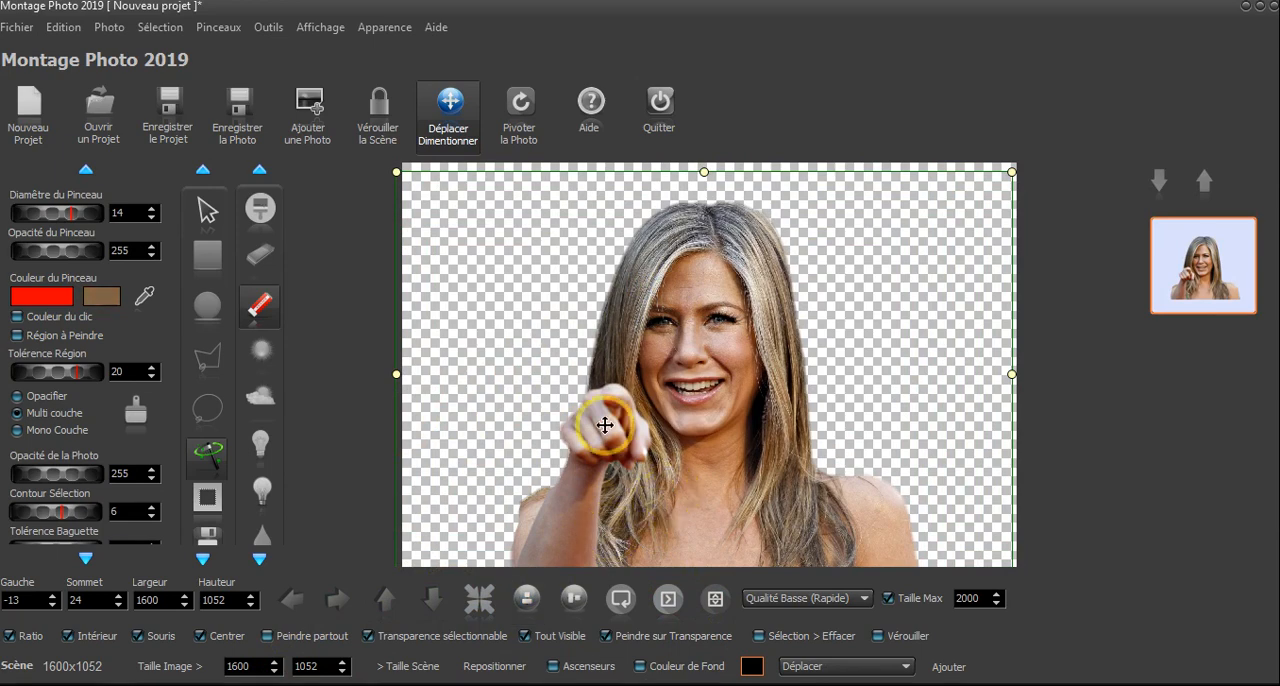
- Start another new project with the original photo 02.jpg, discarding the one holding the saved cutout
{"action": "left_click", "coordinate": [40, 112]}
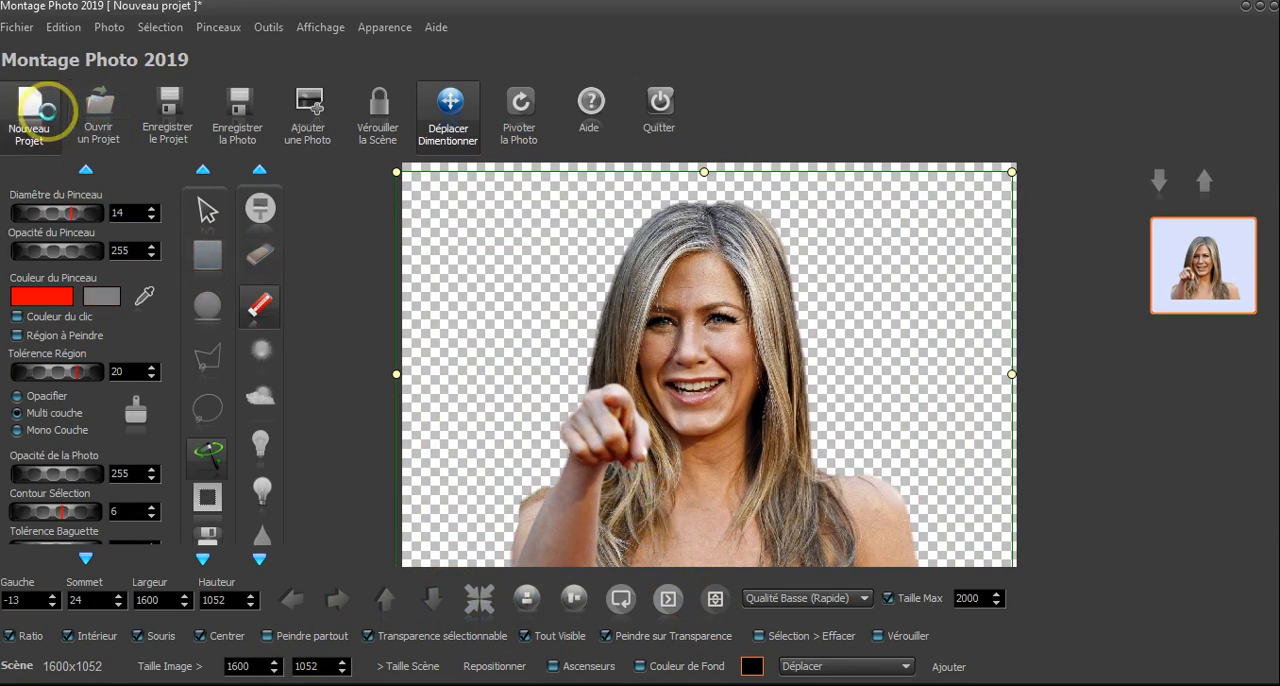
{"action": "left_click", "coordinate": [588, 410]}
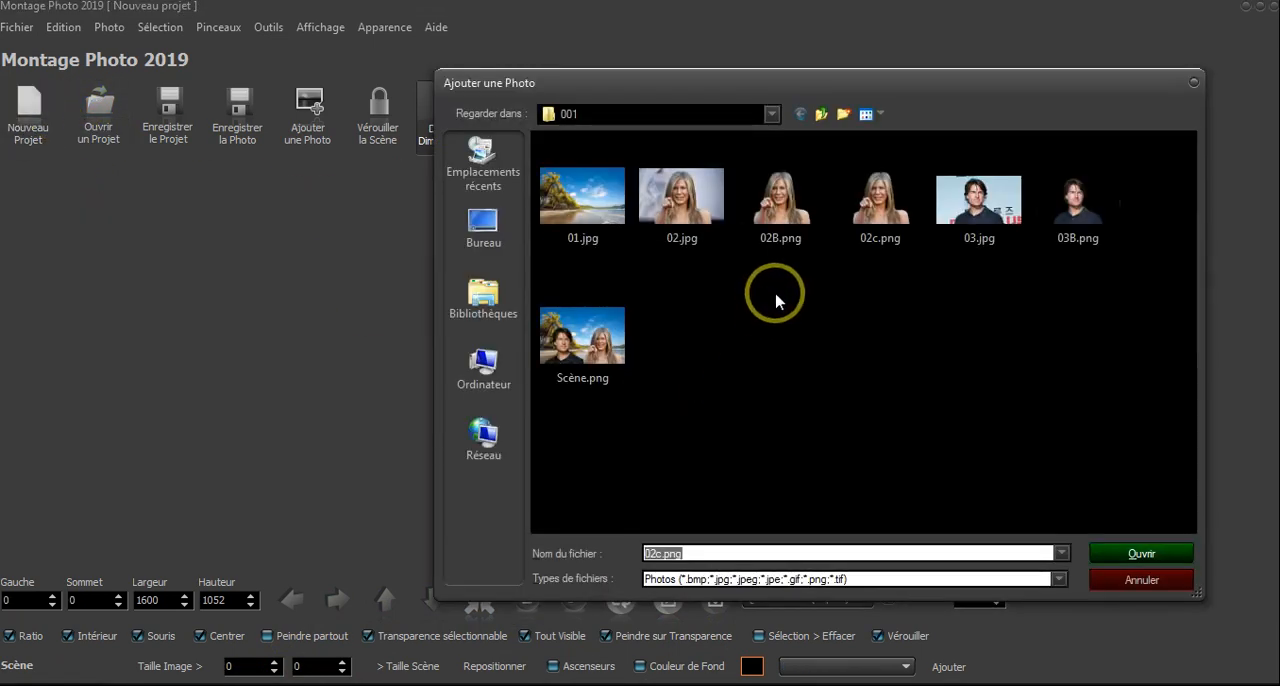
{"action": "double_click", "coordinate": [681, 196]}
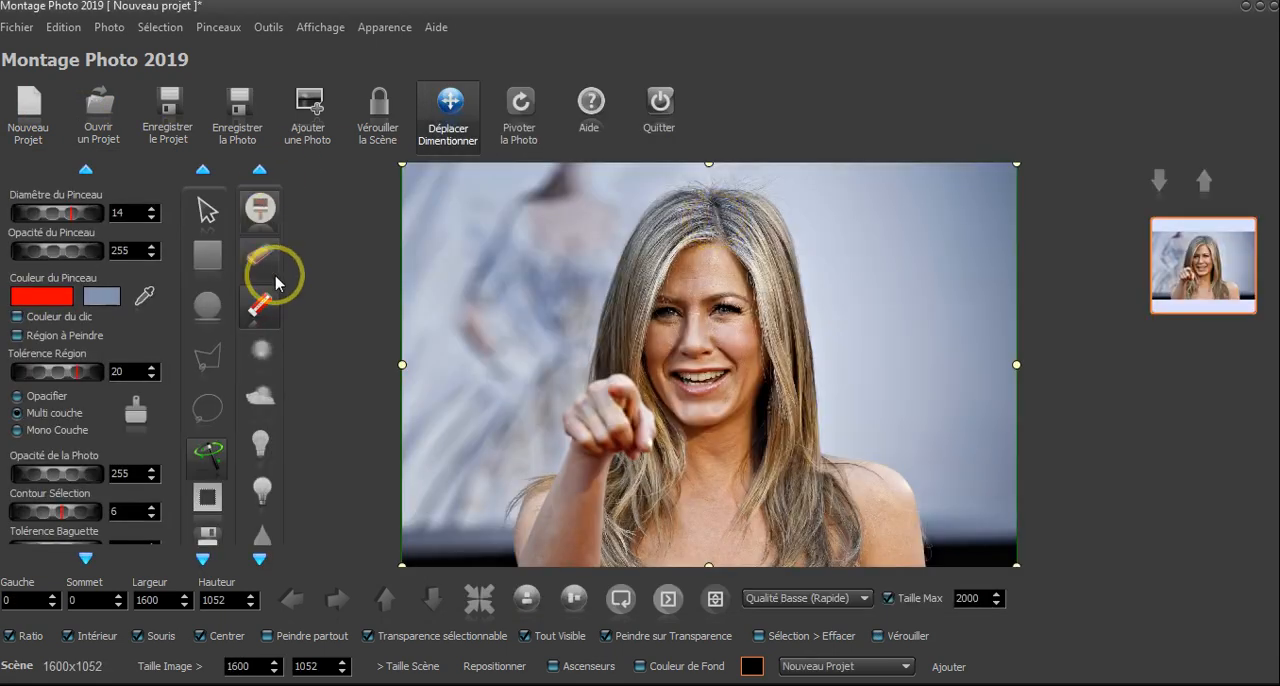
- Draw a closed polygonal selection just inside the woman's silhouette, through the arm, hand, hair, head and shoulders and along the photo's lower edge
{"action": "left_click", "coordinate": [207, 357]}
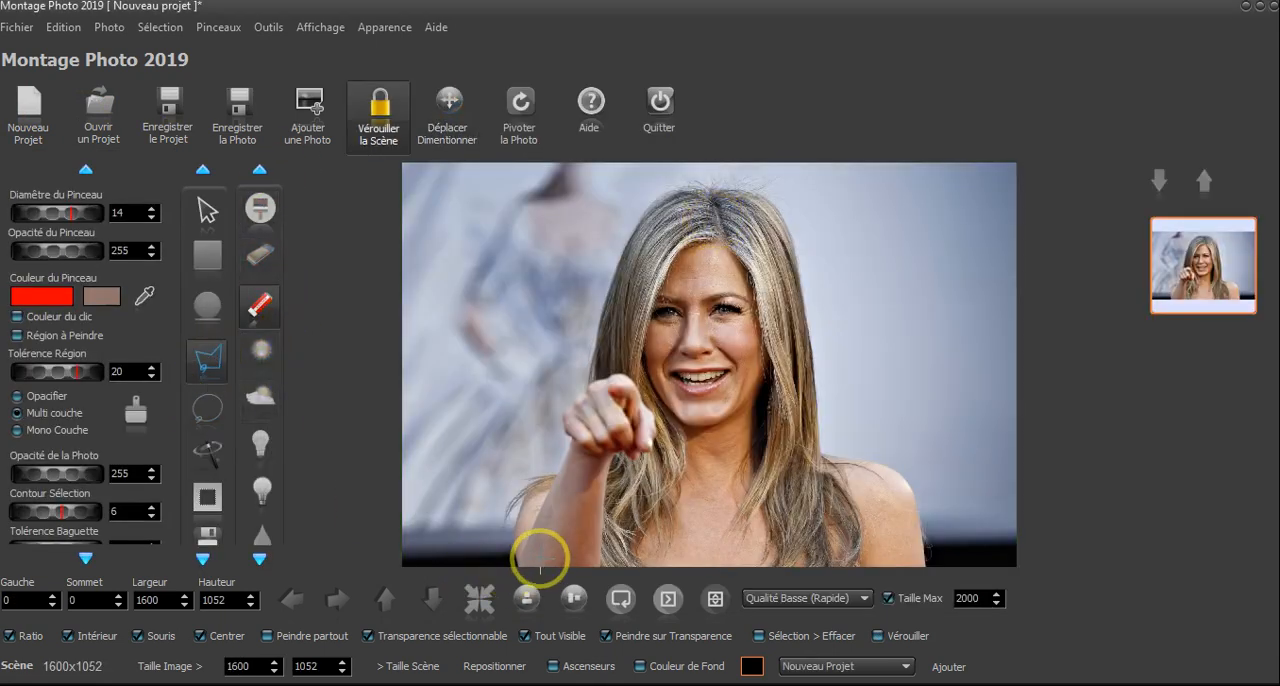
{"action": "left_click", "coordinate": [535, 553]}
{"action": "left_click", "coordinate": [537, 512]}
{"action": "left_click", "coordinate": [595, 458]}
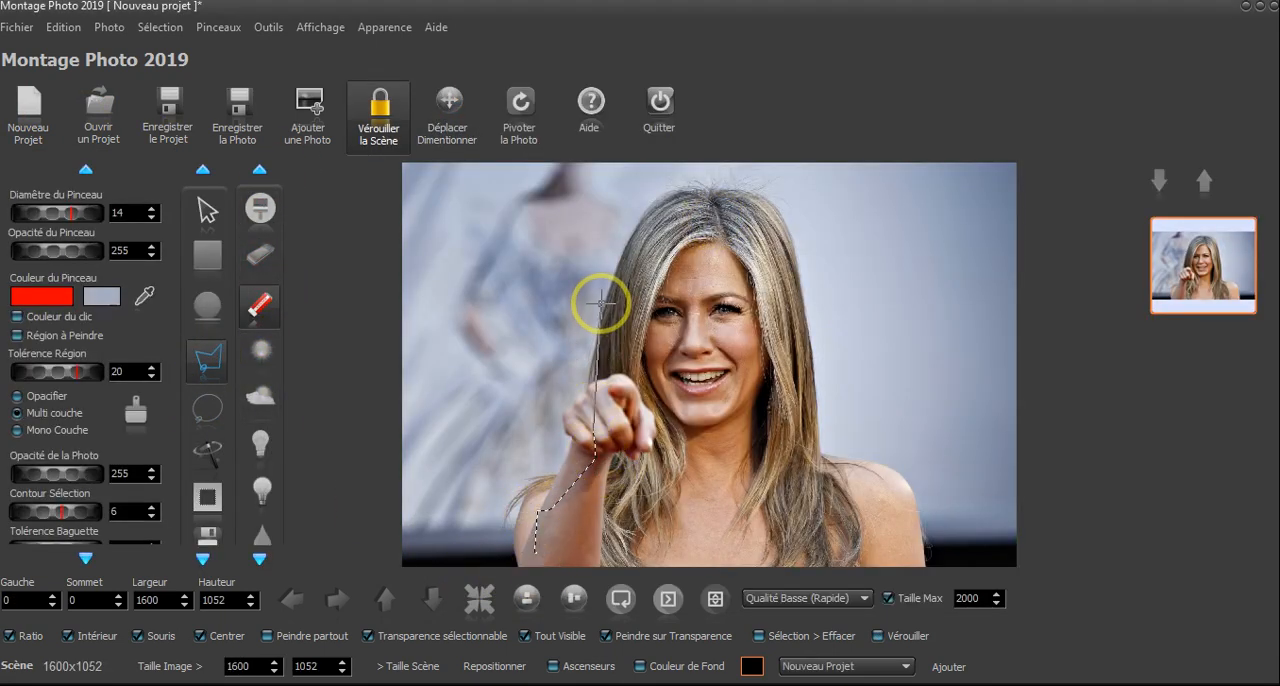
{"action": "left_click", "coordinate": [627, 288]}
{"action": "left_click", "coordinate": [680, 203]}
{"action": "left_click", "coordinate": [691, 201]}
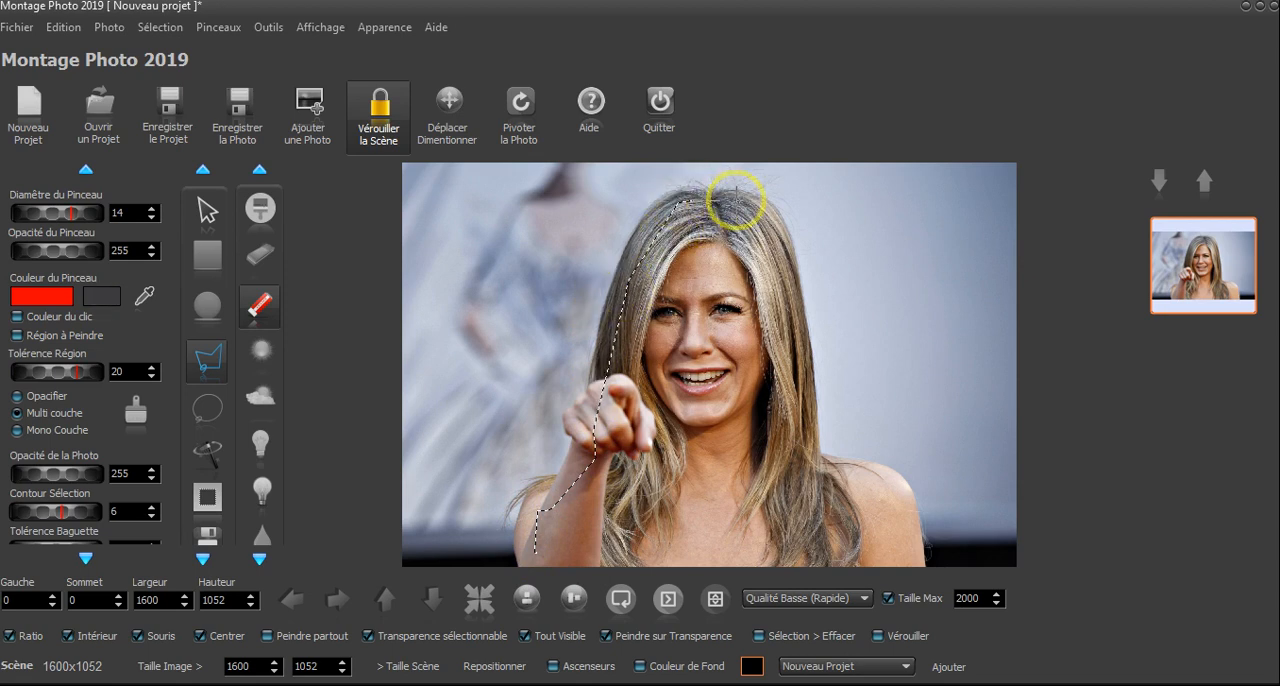
{"action": "left_click", "coordinate": [736, 200]}
{"action": "left_click", "coordinate": [786, 283]}
{"action": "left_click", "coordinate": [797, 435]}
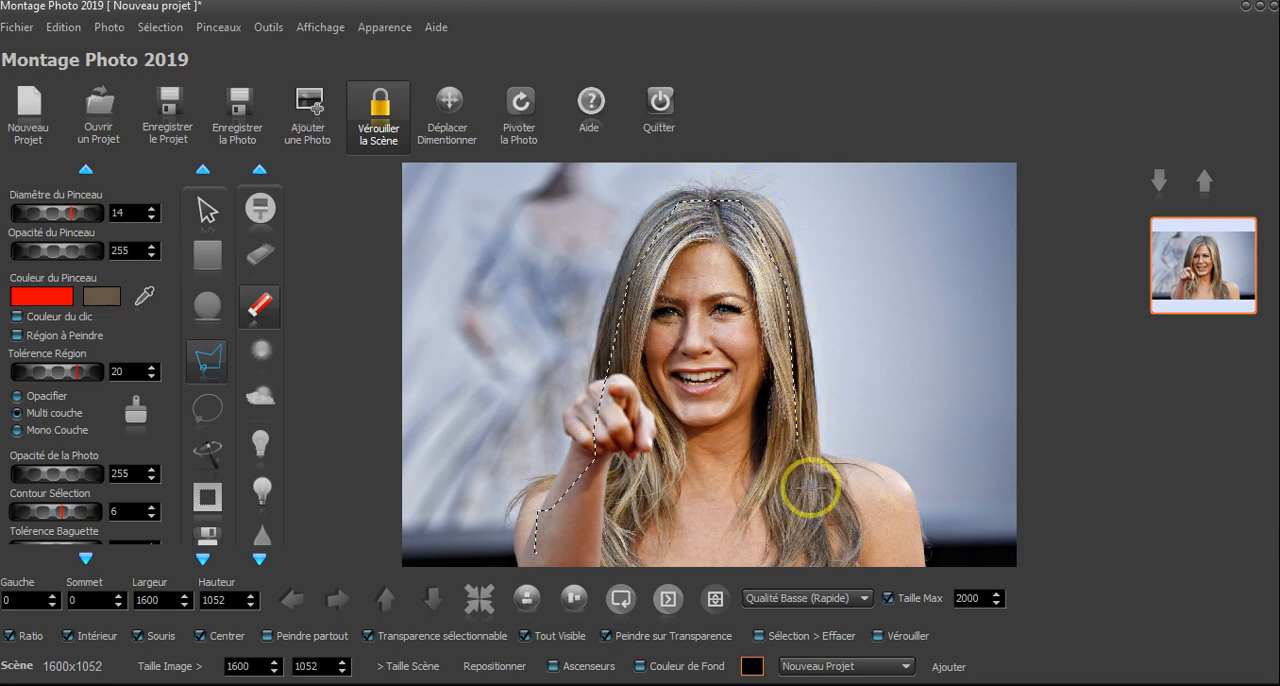
{"action": "left_click", "coordinate": [838, 485]}
{"action": "left_click", "coordinate": [896, 509]}
{"action": "left_click", "coordinate": [901, 552]}
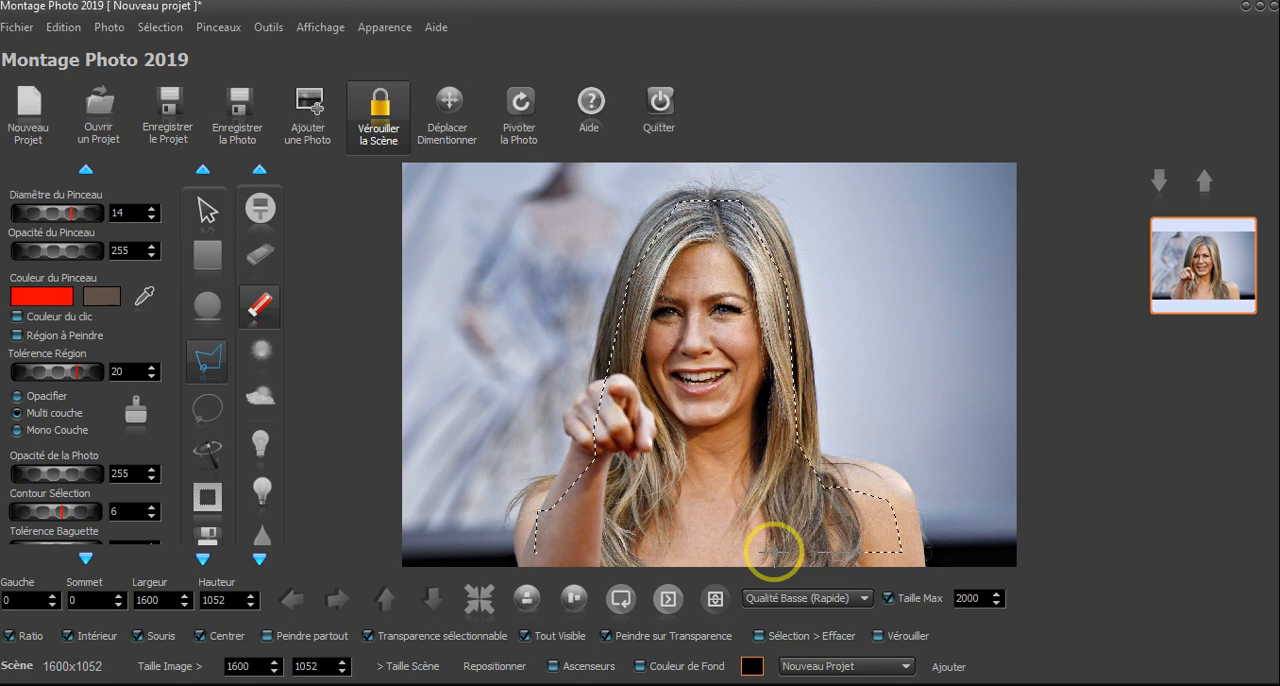
{"action": "left_click", "coordinate": [549, 552]}
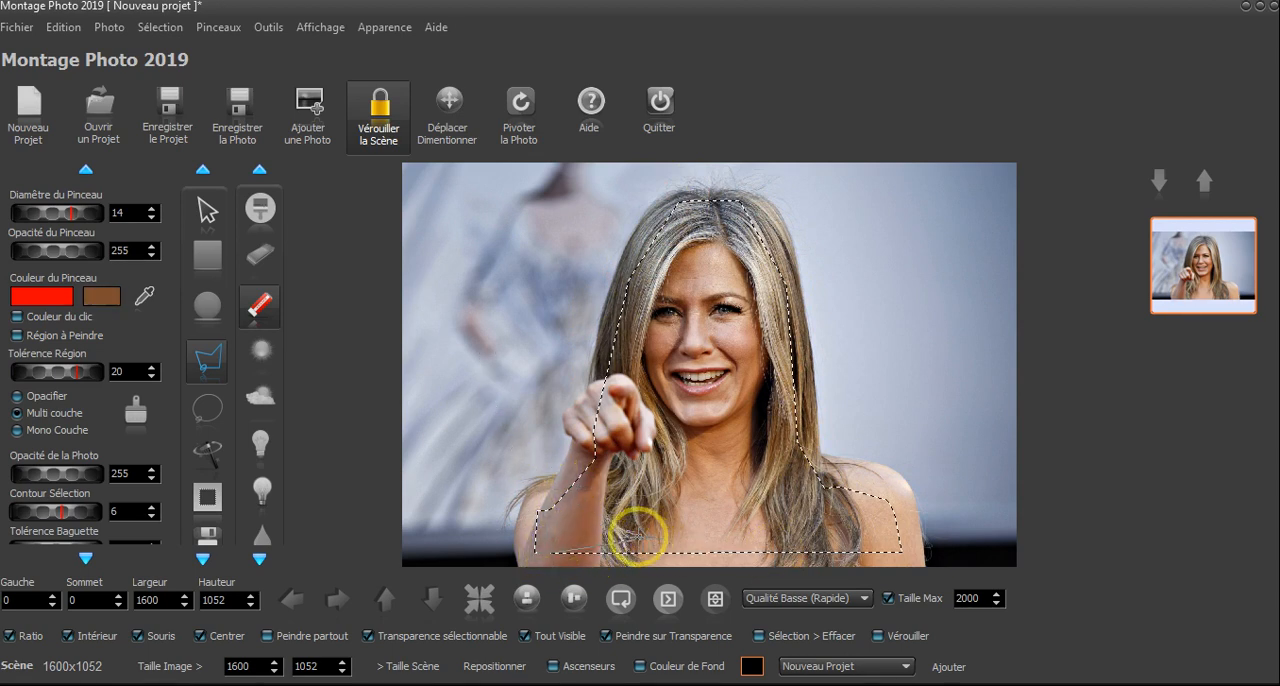
- Enlarge the polygonal selection out to the woman's silhouette with the tool for separating the background
{"action": "left_click", "coordinate": [537, 514]}
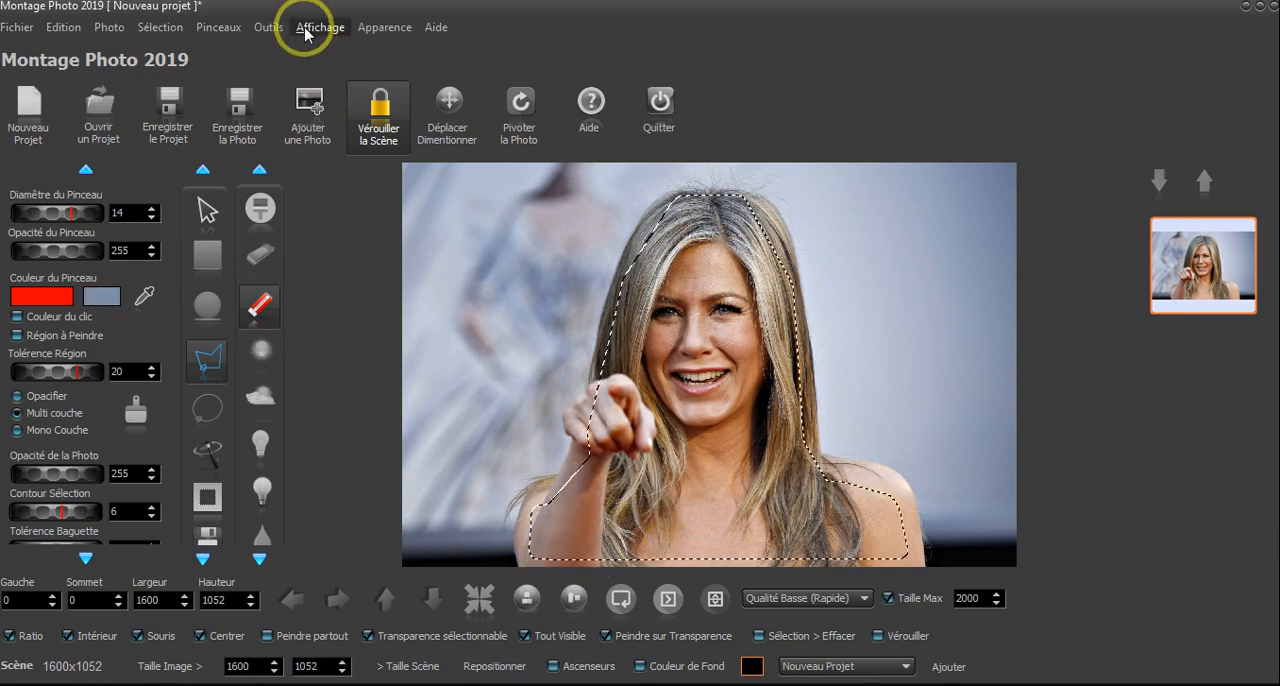
{"action": "left_click", "coordinate": [262, 27]}
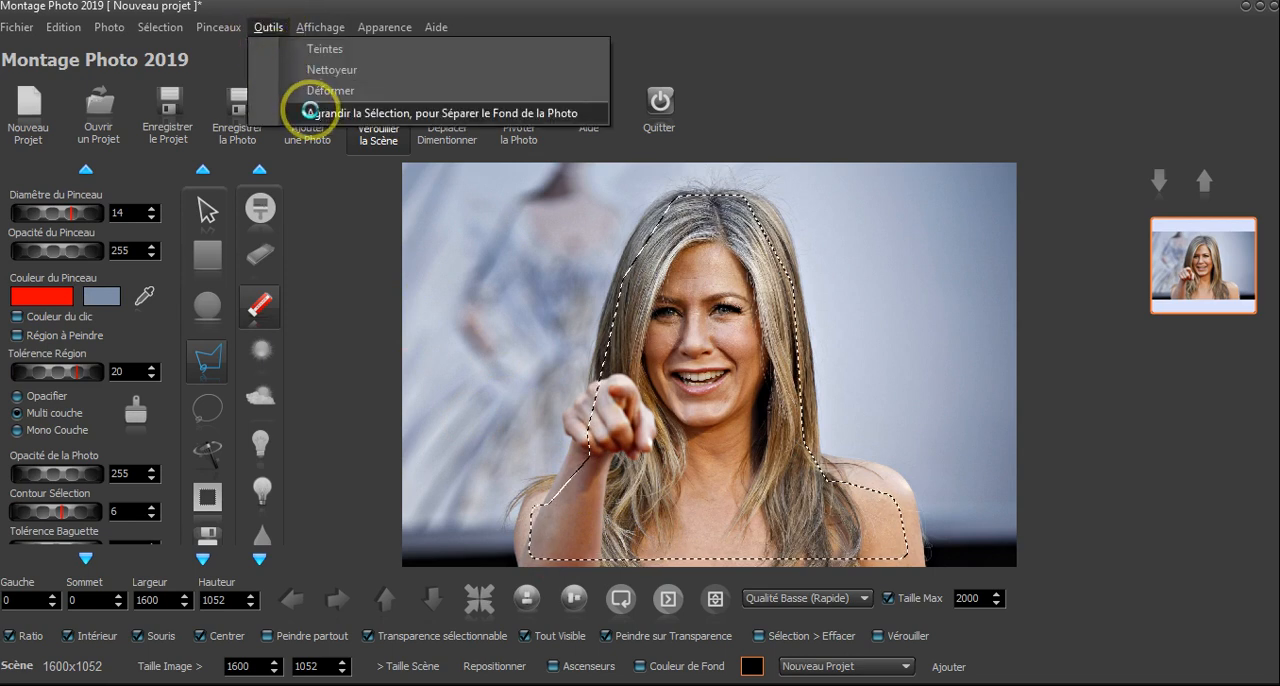
{"action": "left_click", "coordinate": [306, 106]}
{"action": "left_click", "coordinate": [508, 281]}
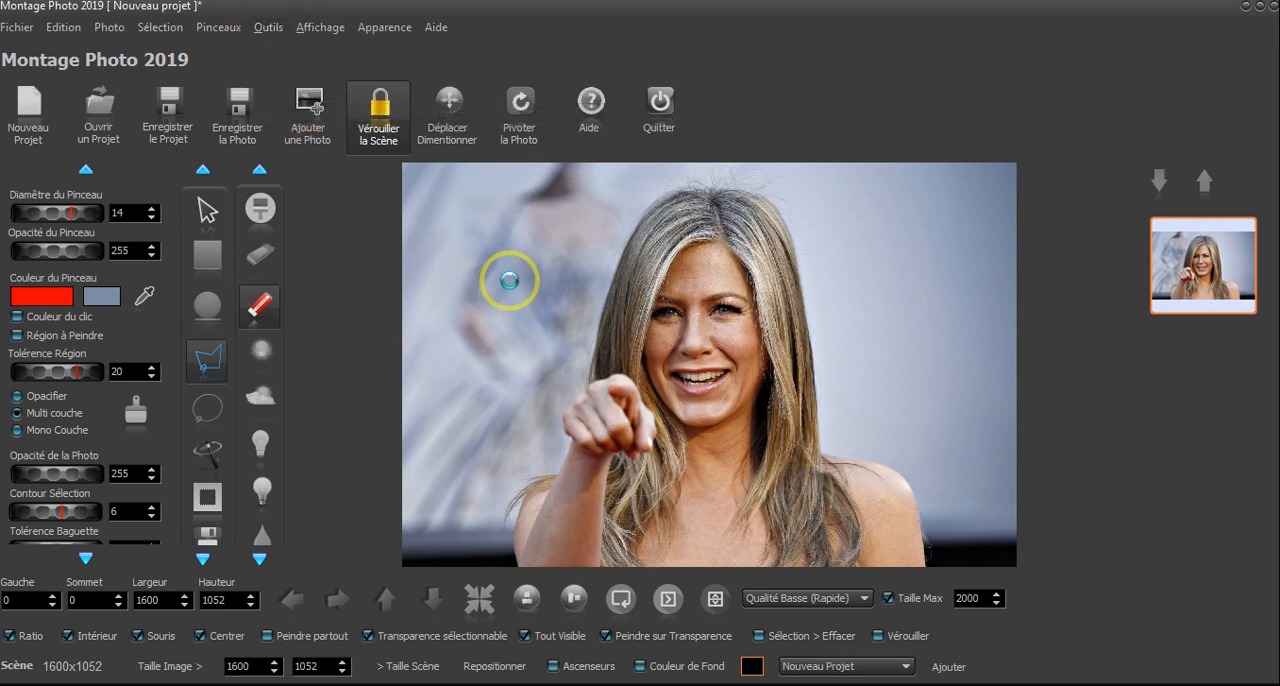
- Invert the selection and turn the selected background transparent
{"action": "left_click", "coordinate": [203, 503]}
{"action": "left_click", "coordinate": [182, 28]}
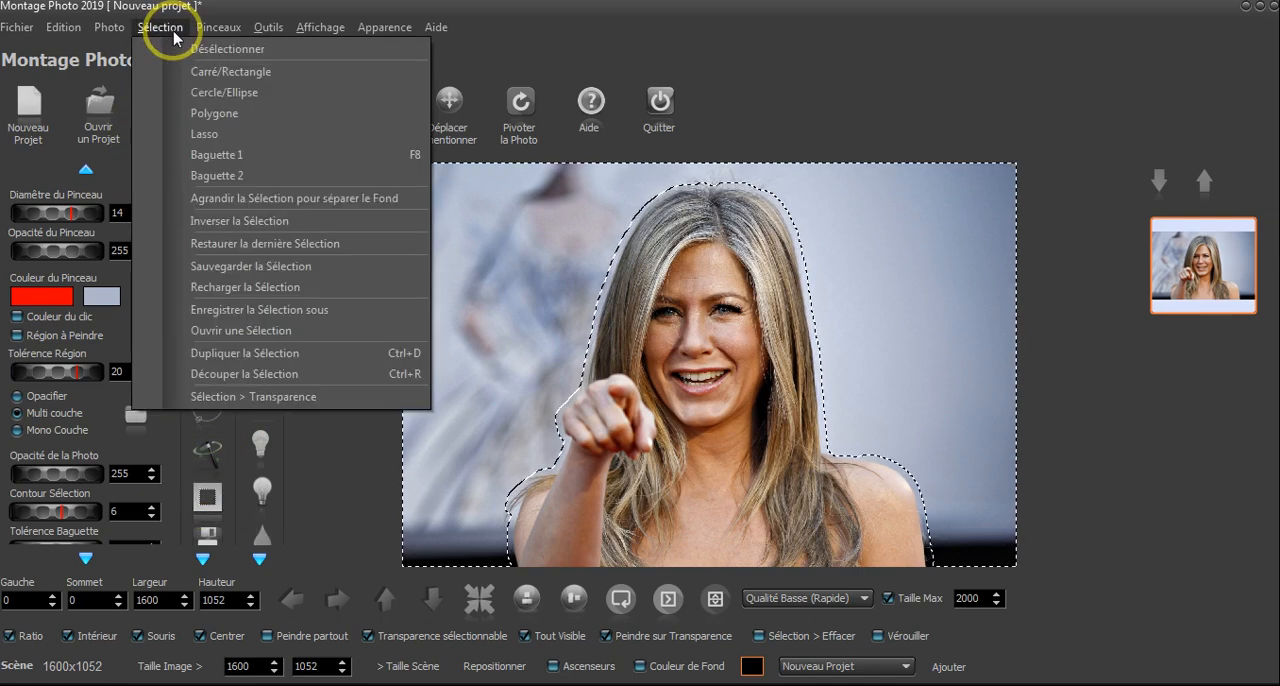
{"action": "left_click", "coordinate": [237, 396]}
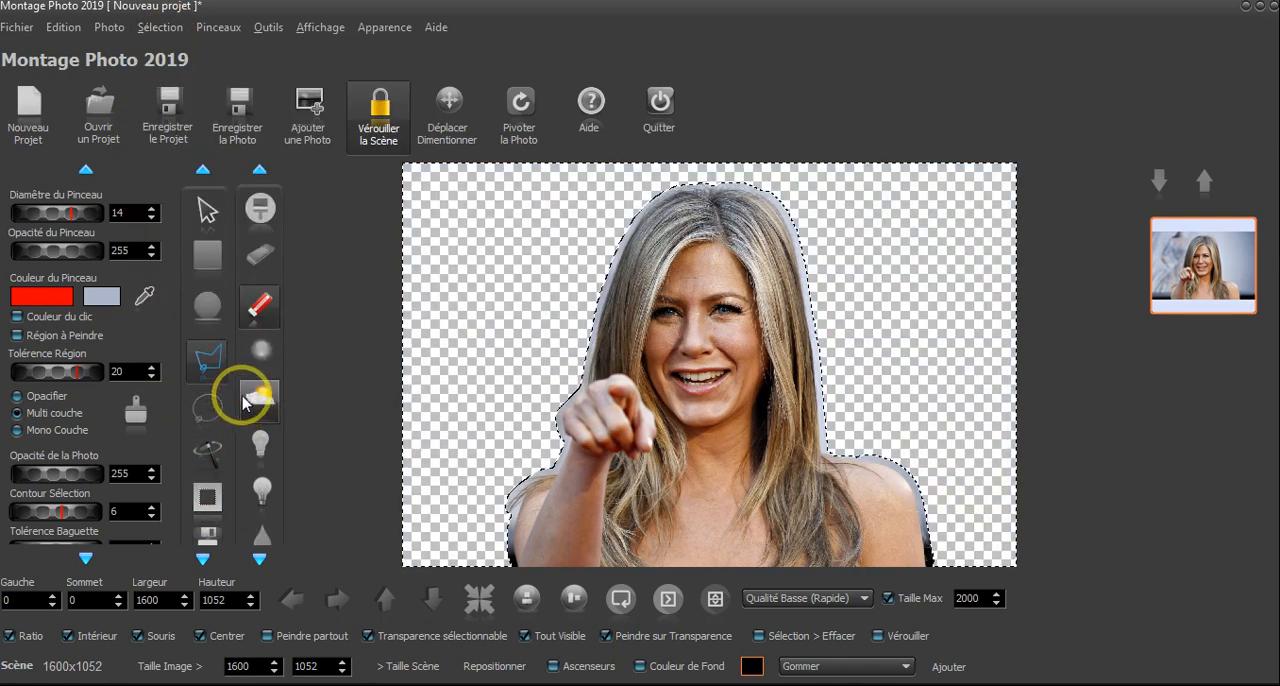
- Display the photo's mask and select its black background with the magic wand, extending slightly into the white silhouette
{"action": "left_click", "coordinate": [106, 28]}
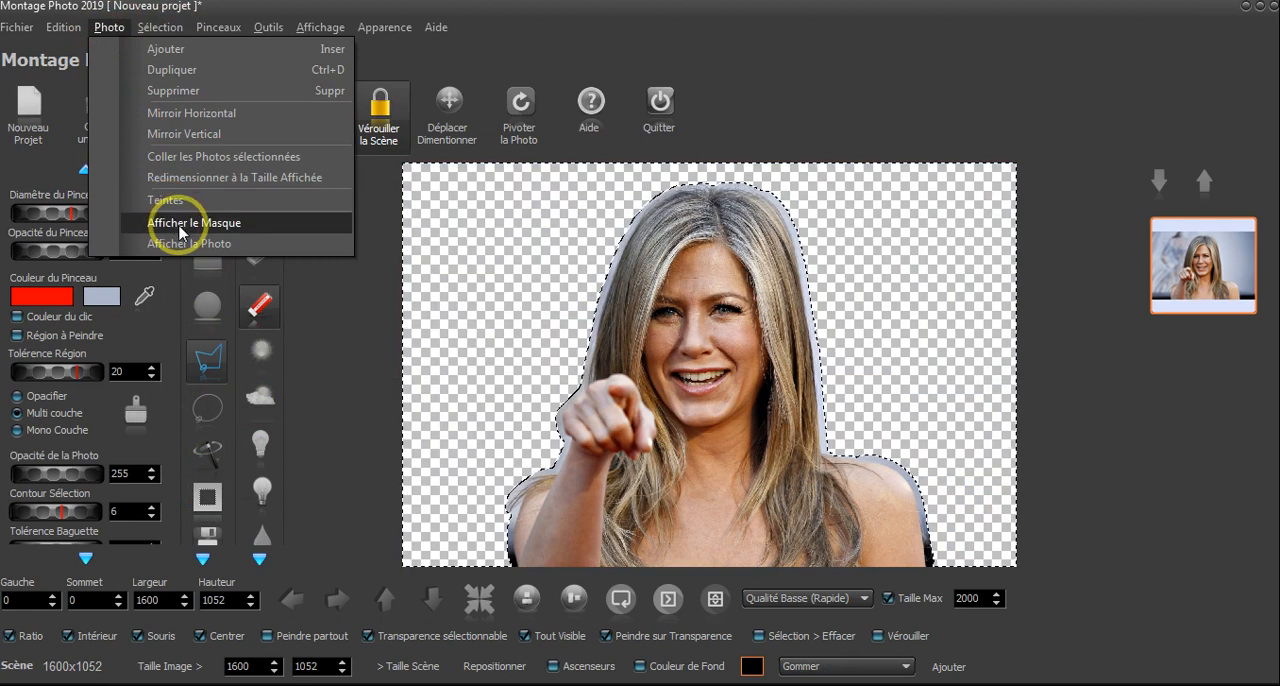
{"action": "left_click", "coordinate": [176, 222]}
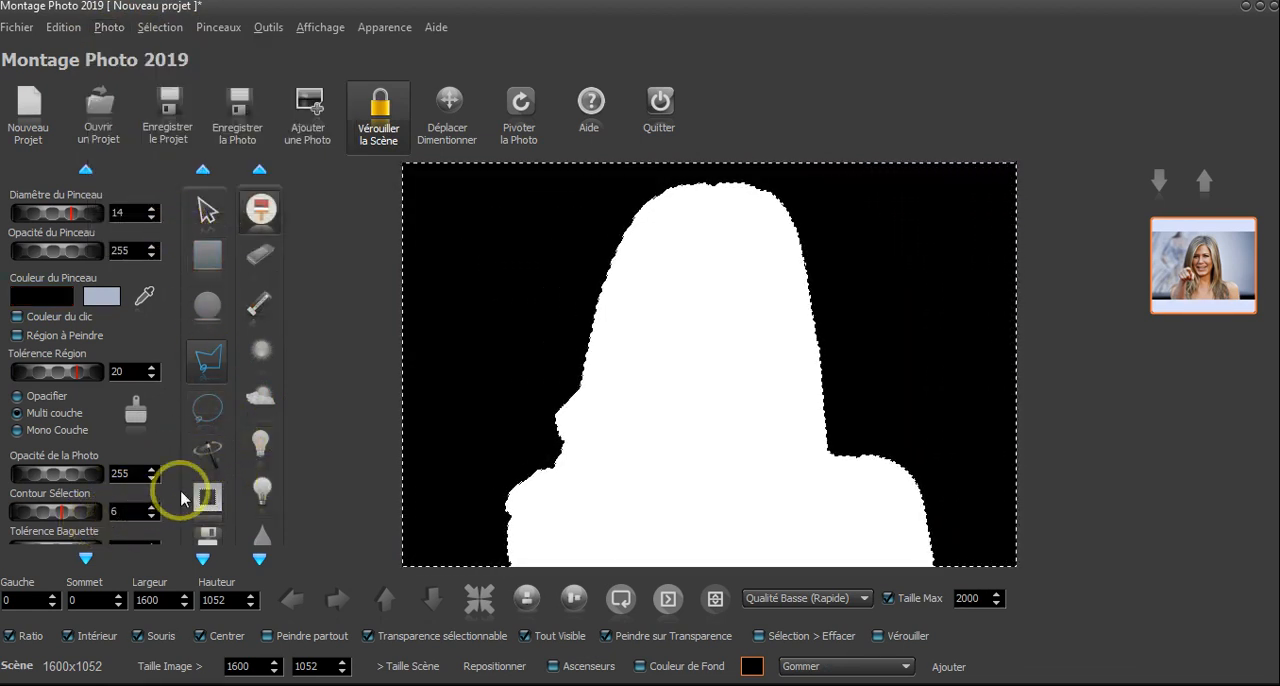
{"action": "left_click", "coordinate": [215, 451]}
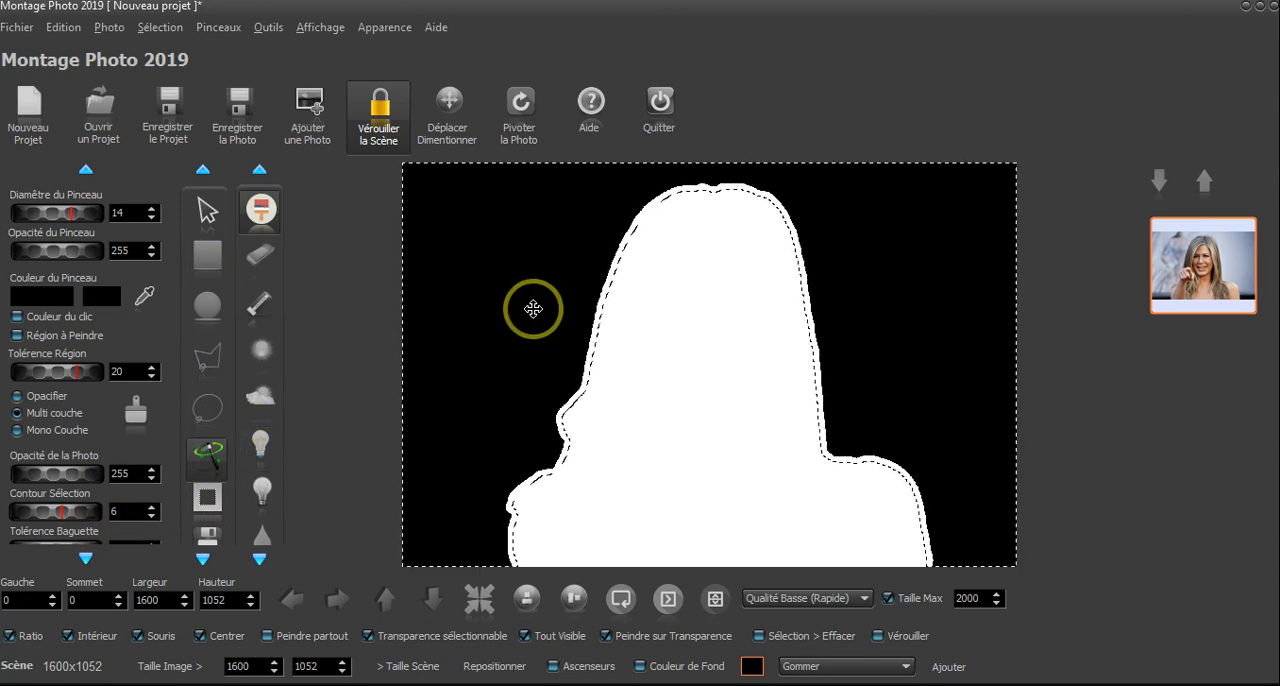
- Try to make the wand-selected area of the mask transparent with the eraser active
{"action": "left_click", "coordinate": [260, 255]}
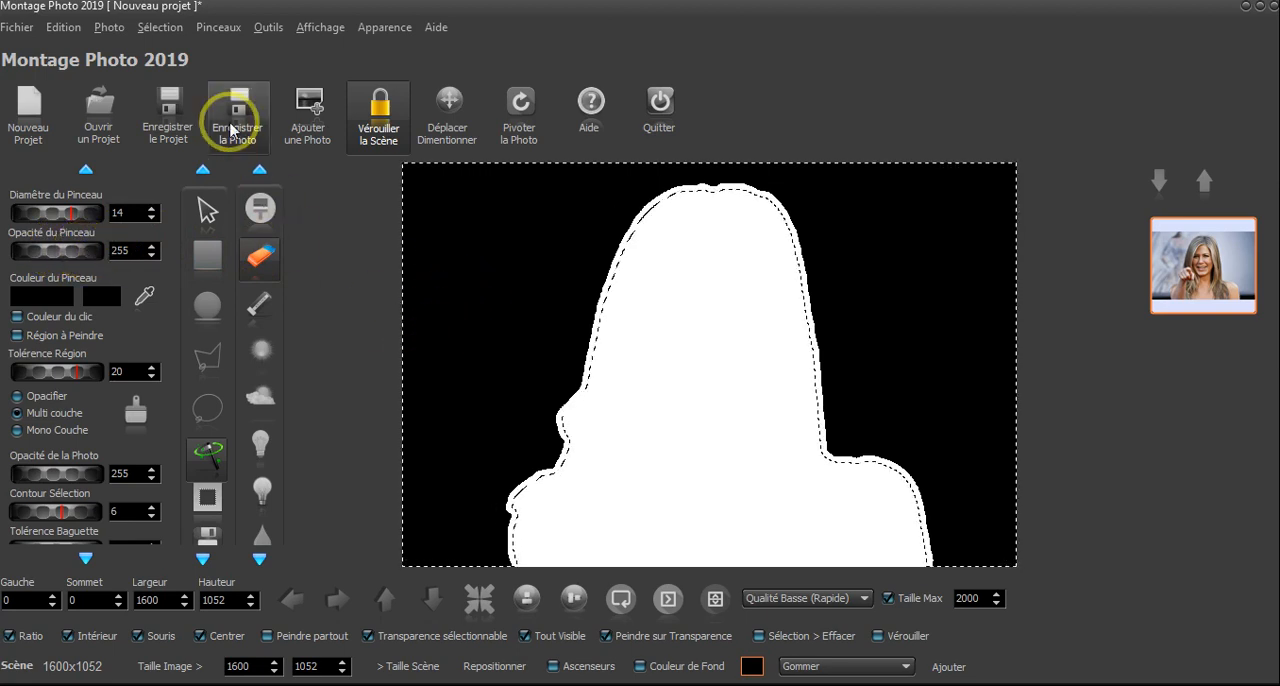
{"action": "left_click", "coordinate": [158, 27]}
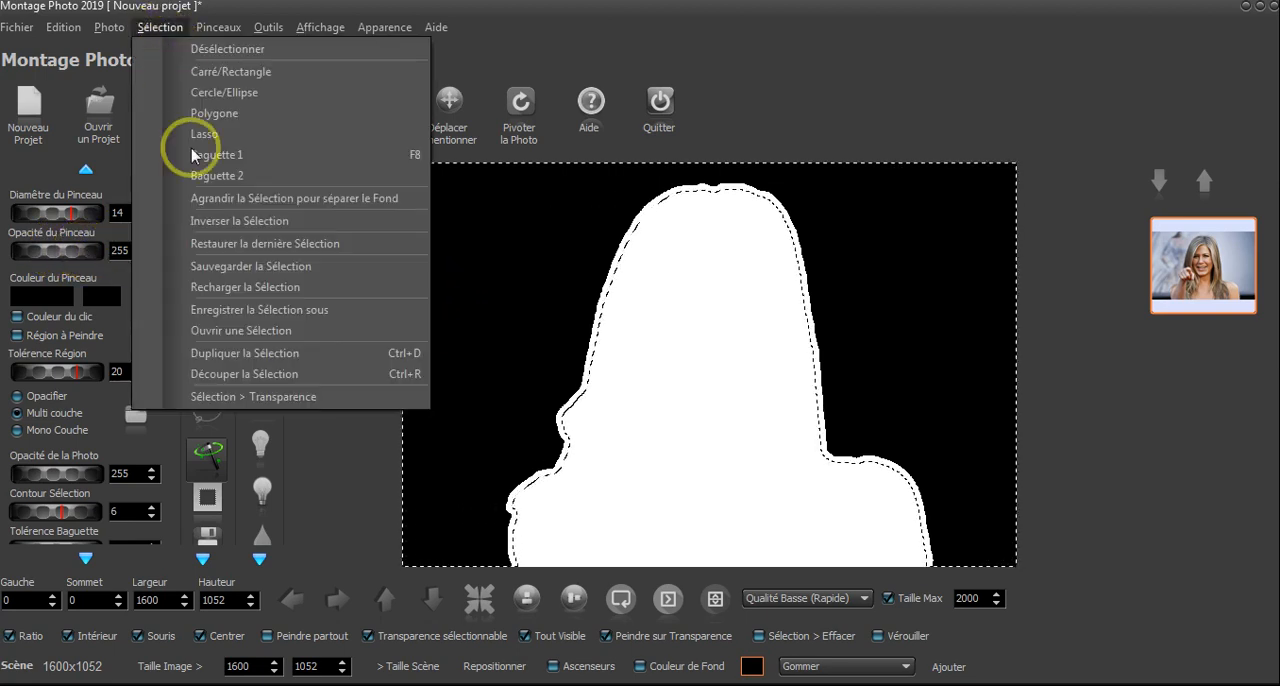
{"action": "left_click", "coordinate": [228, 398]}
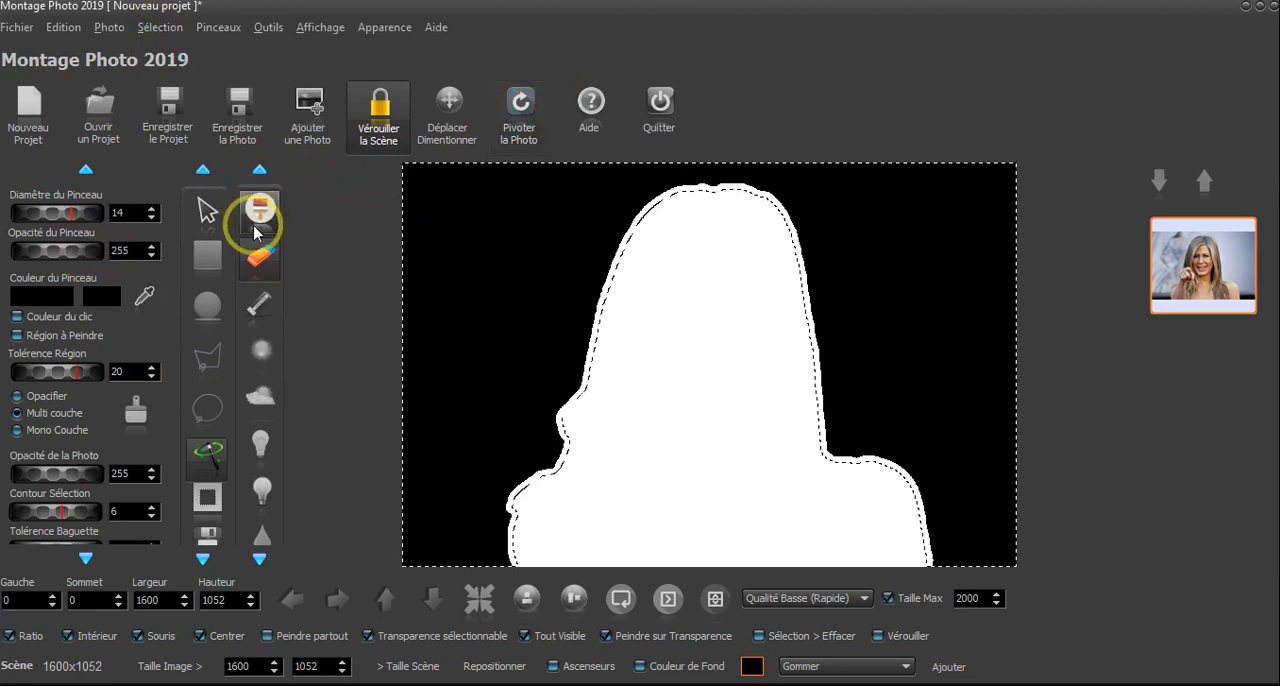
- Paint the selected rim of the mask black with a brush of diameter 184, and display the photo again
{"action": "left_click", "coordinate": [260, 222]}
{"action": "left_click_drag", "start_coordinate": [86, 214], "coordinate": [57, 214]}
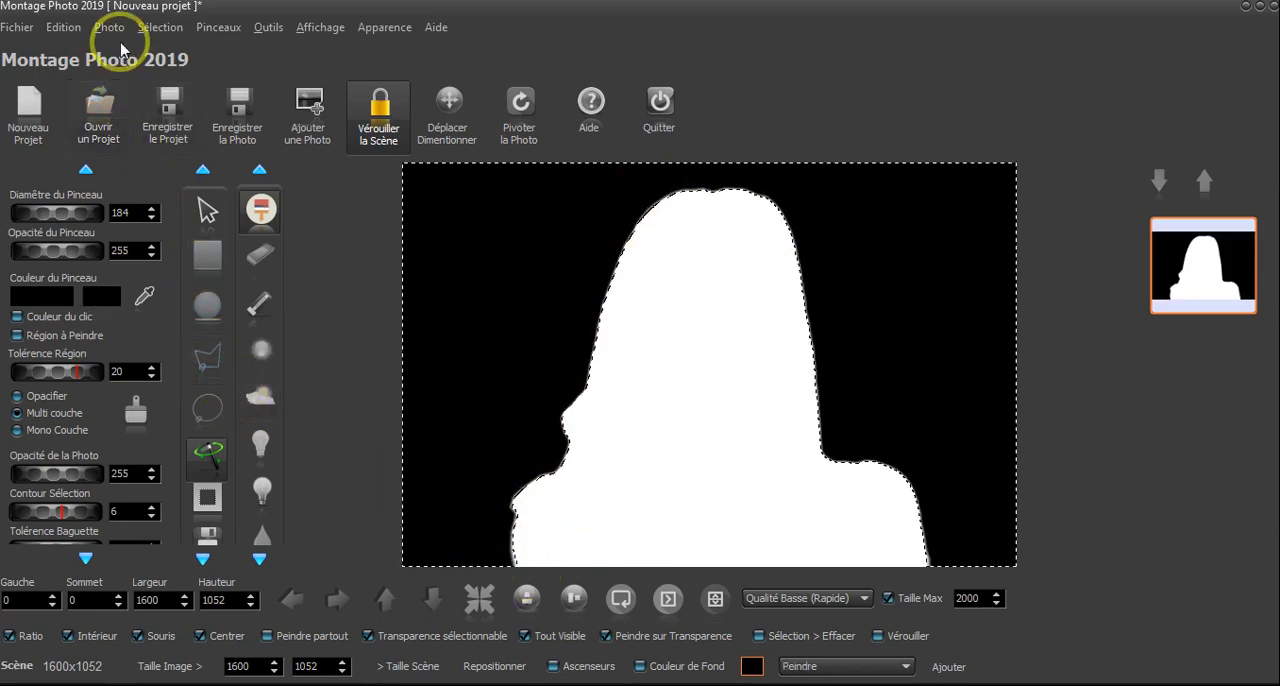
{"action": "left_click", "coordinate": [109, 27]}
{"action": "left_click", "coordinate": [167, 232]}
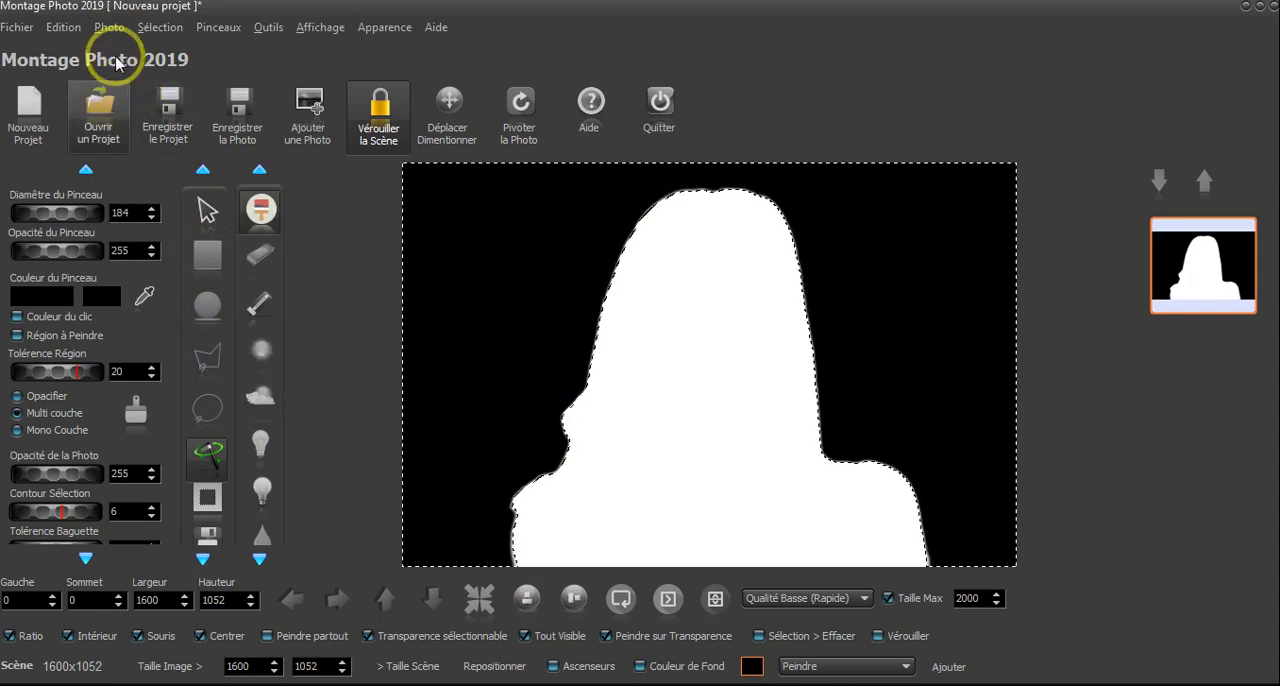
{"action": "left_click", "coordinate": [110, 28]}
{"action": "left_click", "coordinate": [172, 243]}
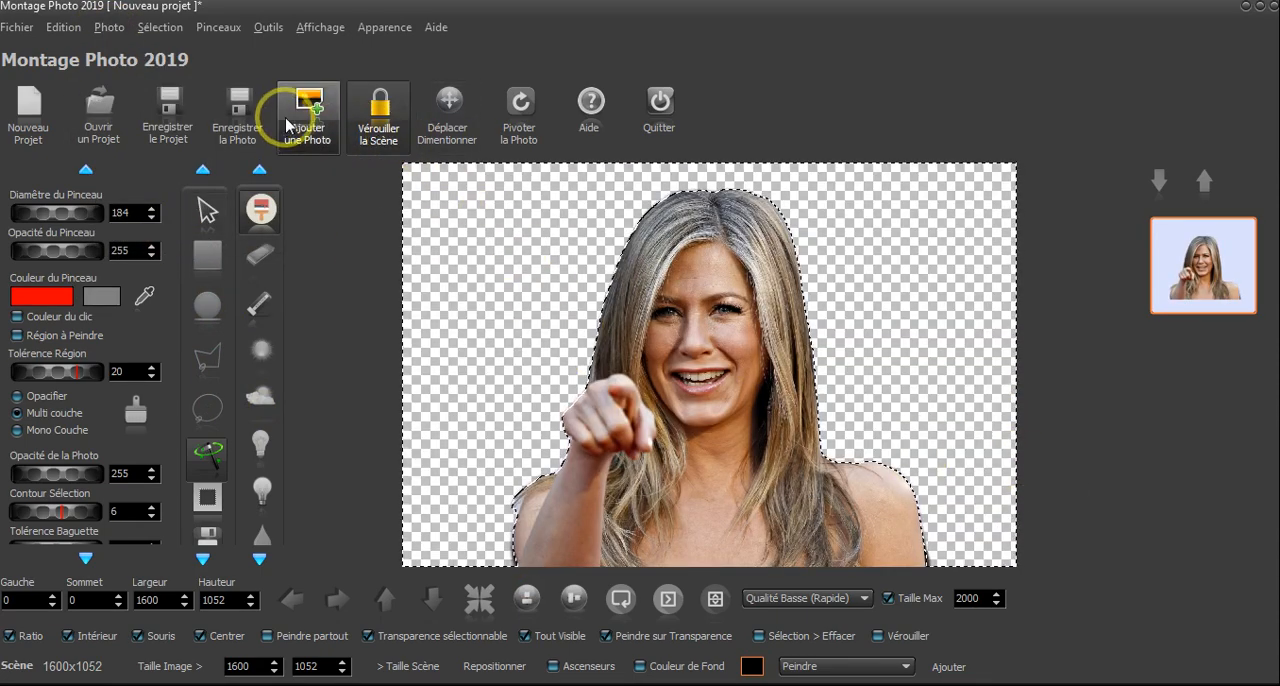
- Save the cutout as the PNG image 02d.png, and close the preview of the saved file
{"action": "left_click", "coordinate": [237, 112]}
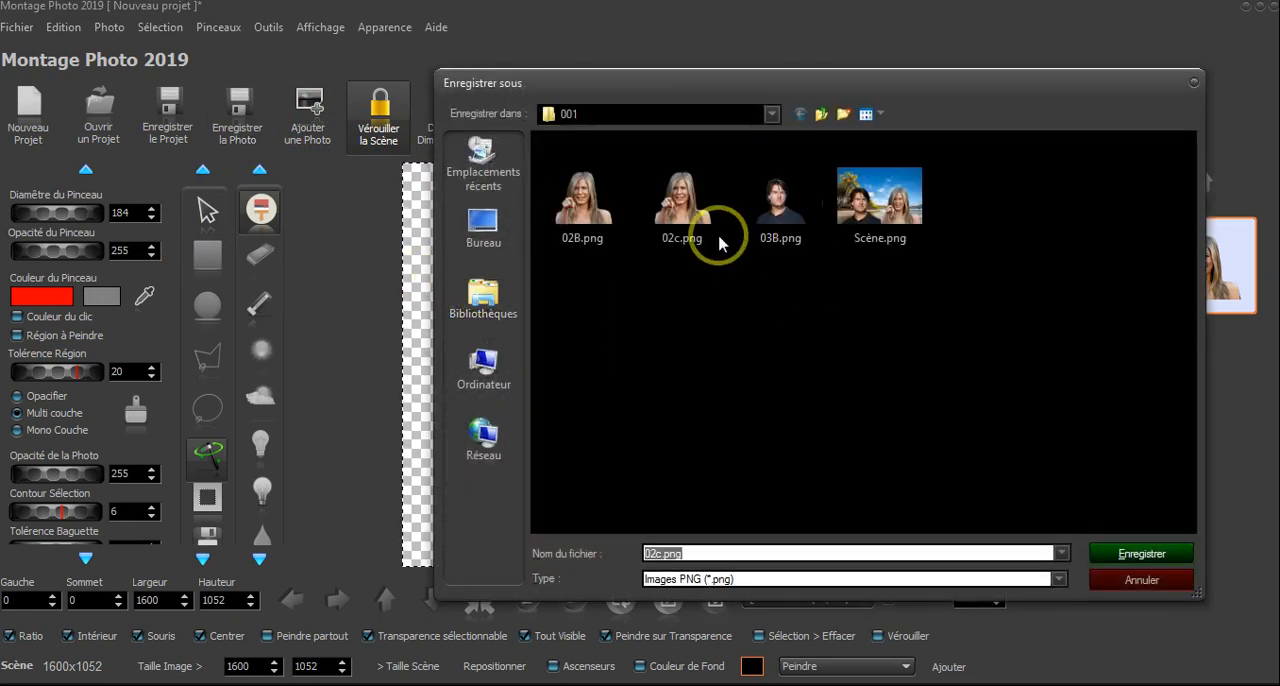
{"action": "double_click", "coordinate": [660, 553]}
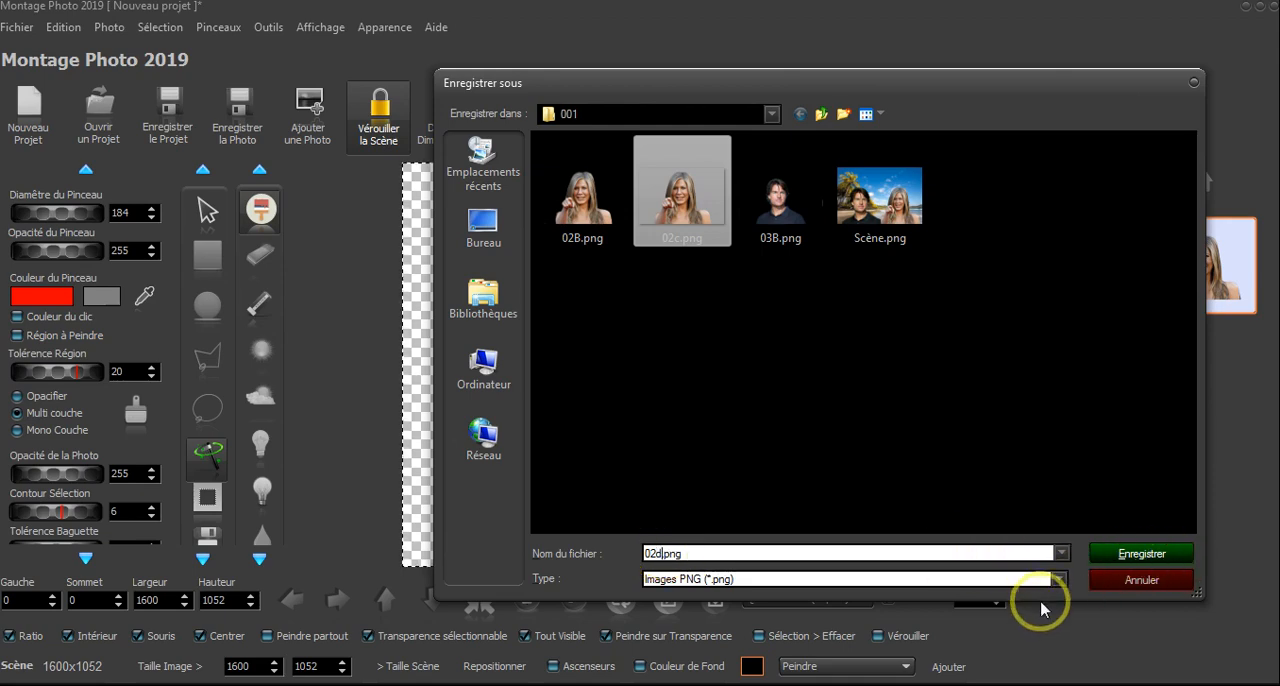
{"action": "left_click", "coordinate": [1135, 563]}
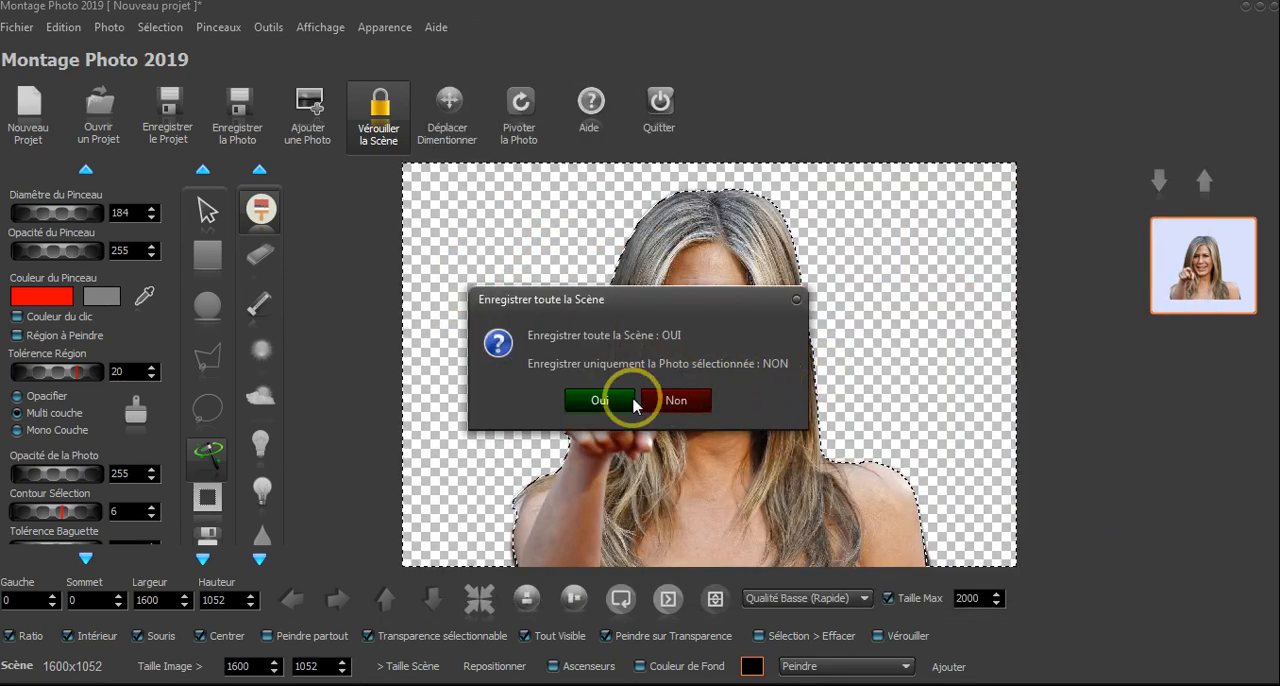
{"action": "left_click", "coordinate": [680, 479]}
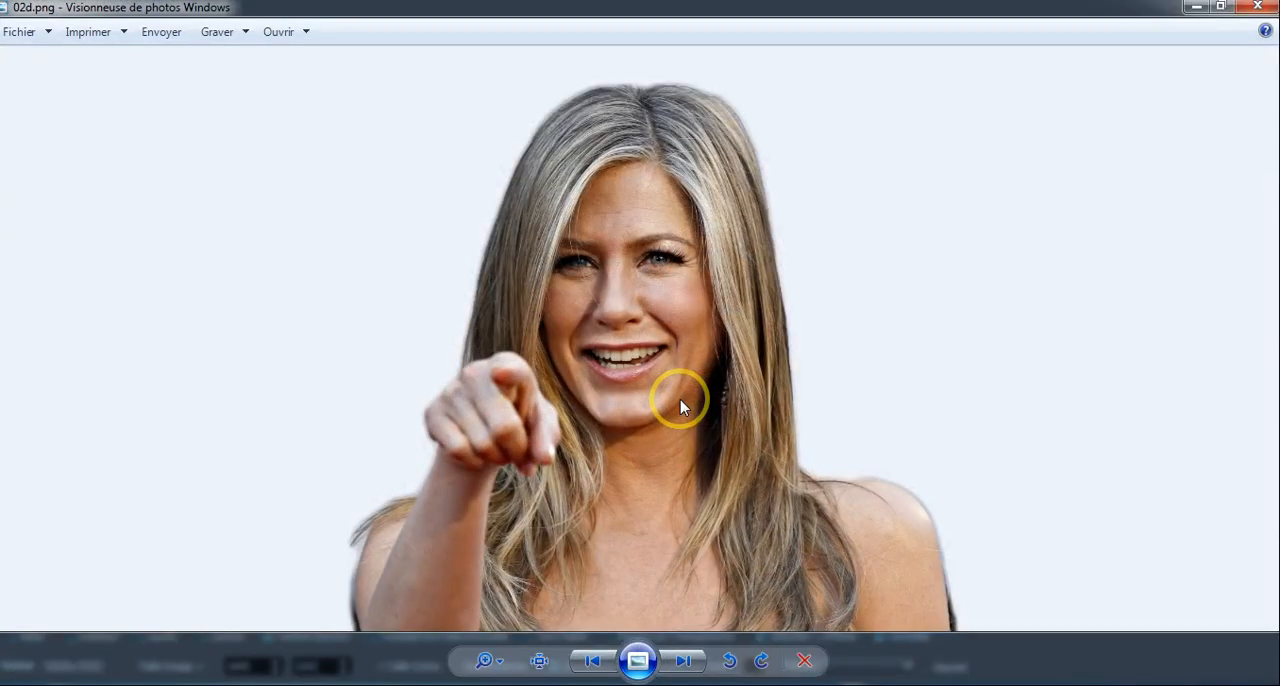
{"action": "left_click", "coordinate": [1270, 10]}
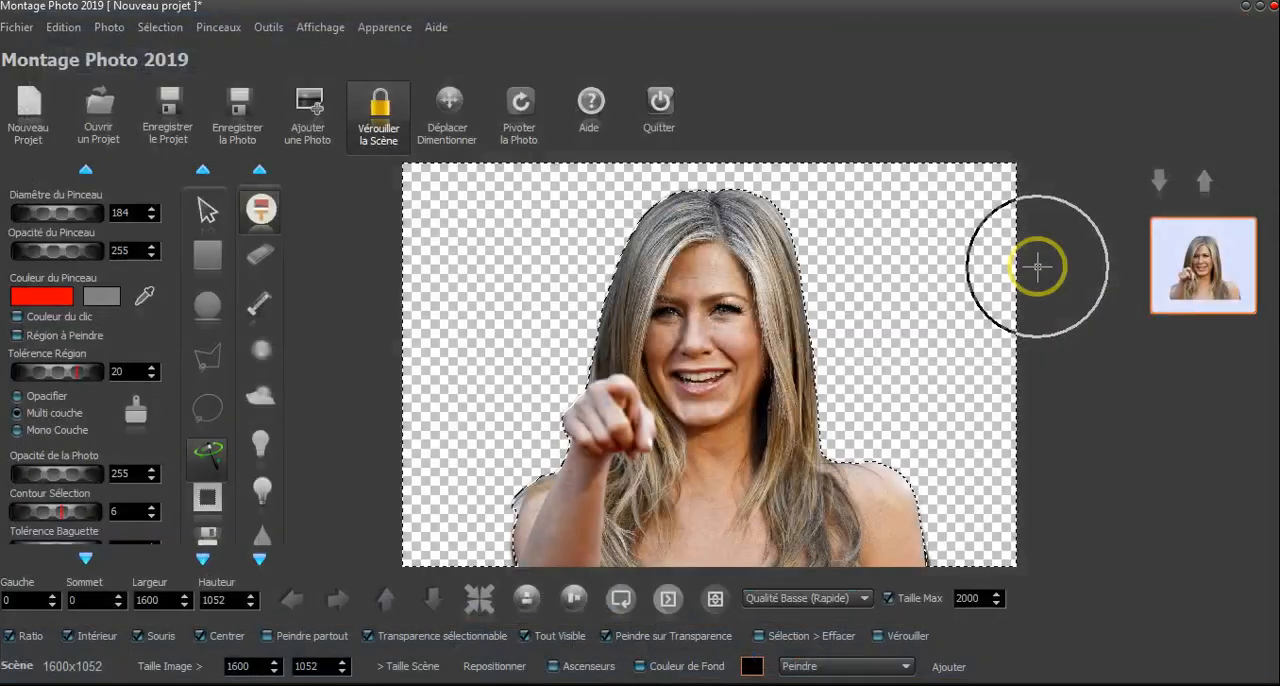